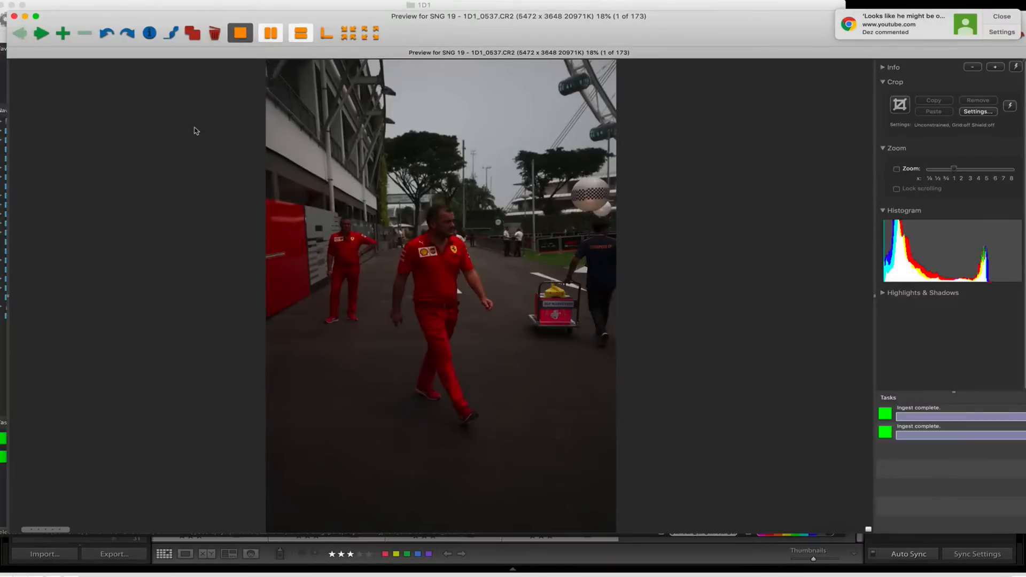
Review the walking portraits in front of the Ferris wheel, from 1D1_0537 through 1D1_0572.
key("Right")
key("Right")
key("Right")
key("Right")
key("Right")
key("Right")
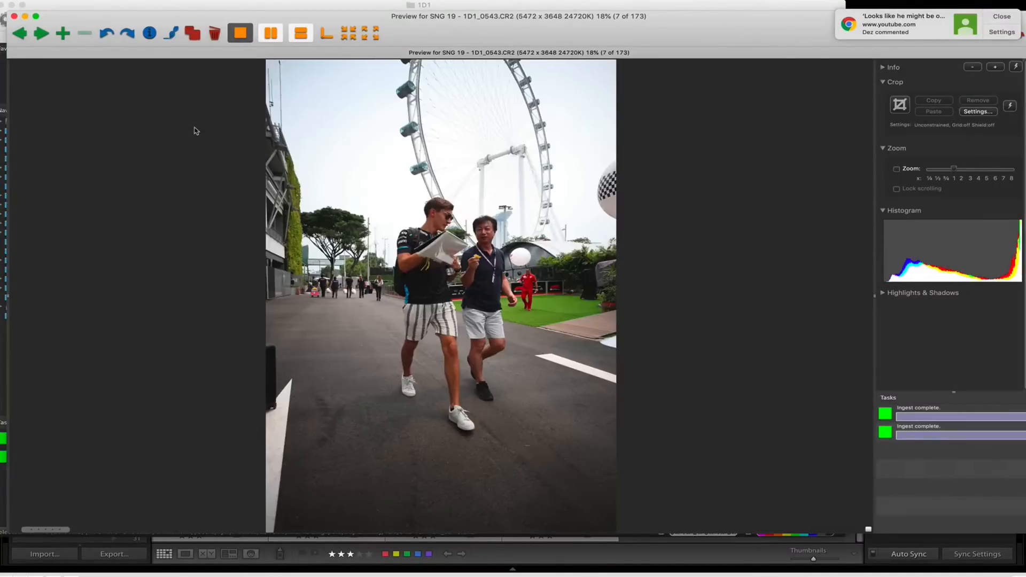
key("Right")
key("Right")
key("Right")
key("Right")
key("Right")
key("Right")
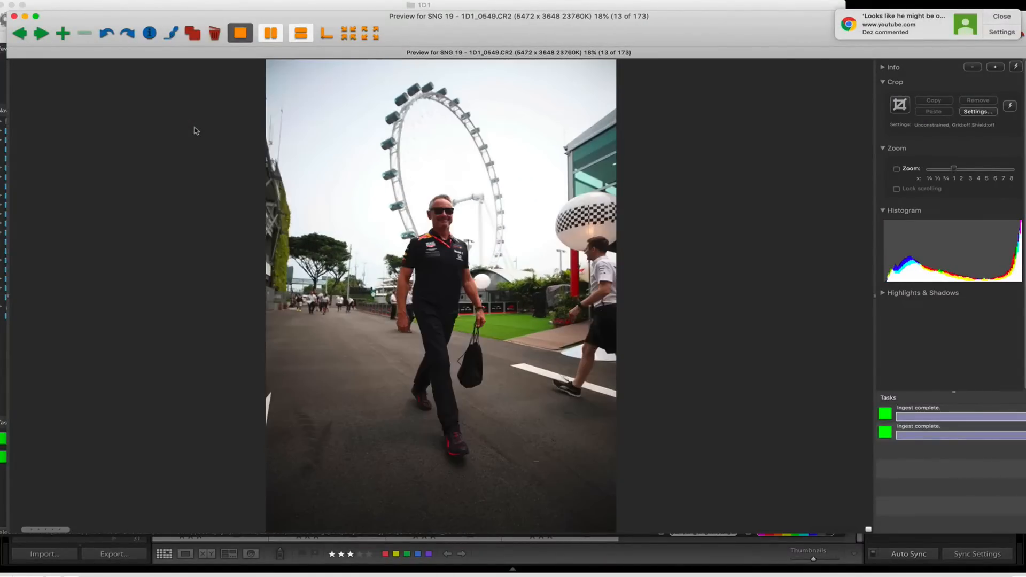
key("Left")
key("Right")
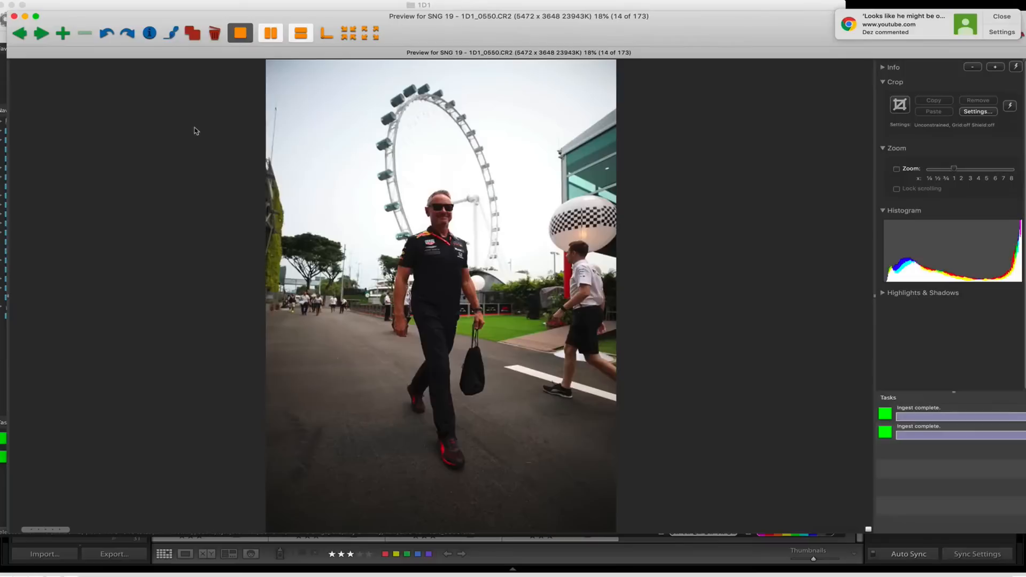
key("Right")
key("Right")
key("Right")
key("Right")
key("Right")
key("Right")
key("Right")
key("Right")
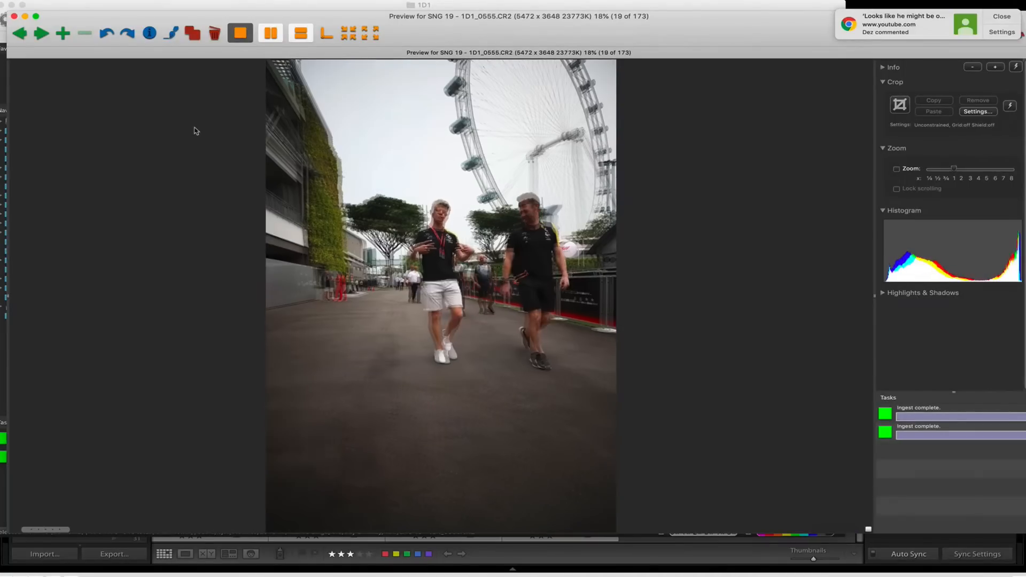
key("Right")
key("Right")
key("Right")
key("Right")
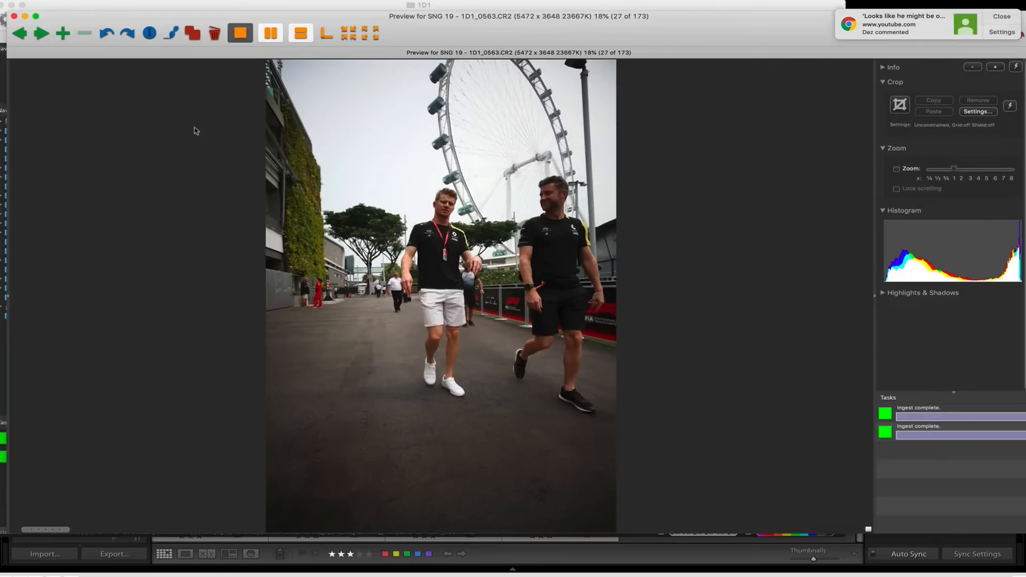
key("Right")
key("Right")
key("Right")
key("Right")
key("Right")
key("Right")
key("Right")
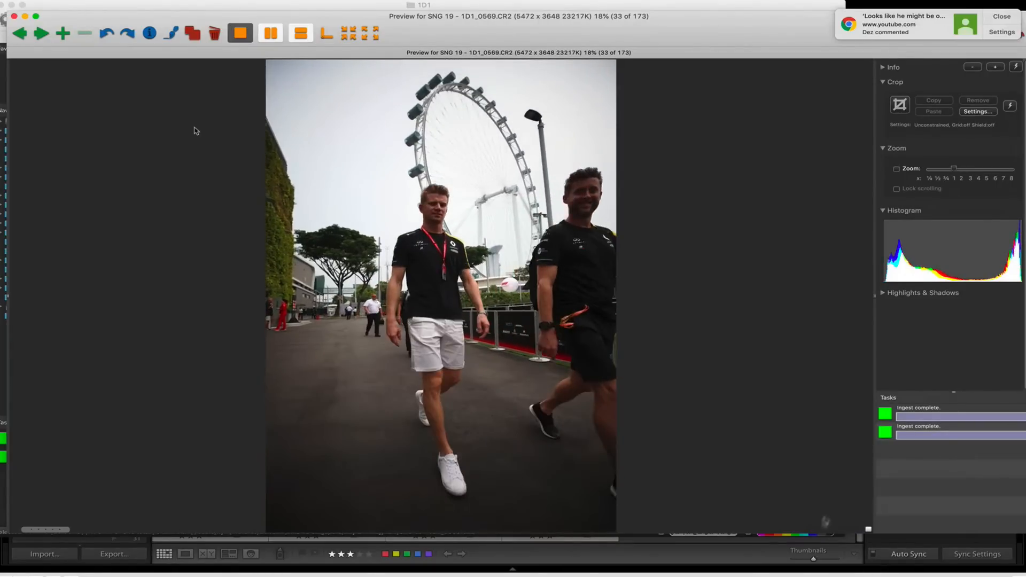
key("Right")
key("Right")
key("Right")
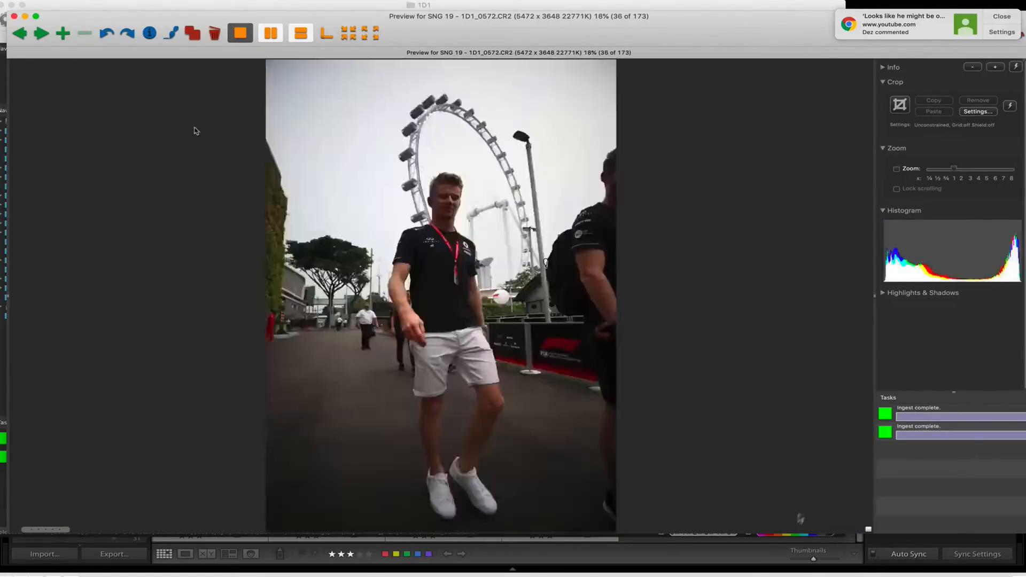
Review the photos from 1D1_0573 onward and mark 1D1_0591 with the magenta colour class.
key("Right")
key("Right")
key("Right")
key("Right")
key("Right")
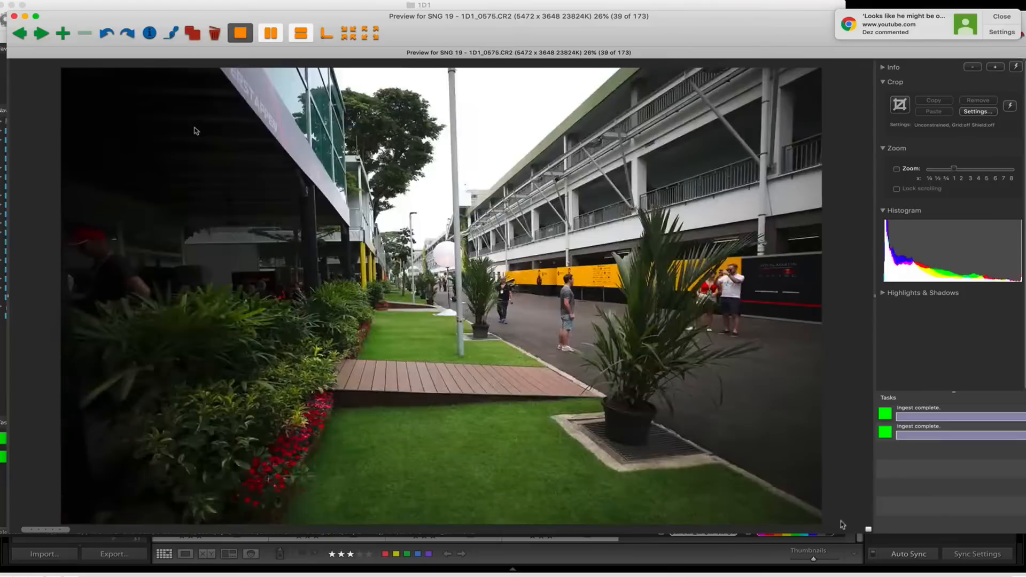
key("Right")
key("Right")
key("Right")
key("Right")
key("Right")
key("Right")
key("Right")
key("Right")
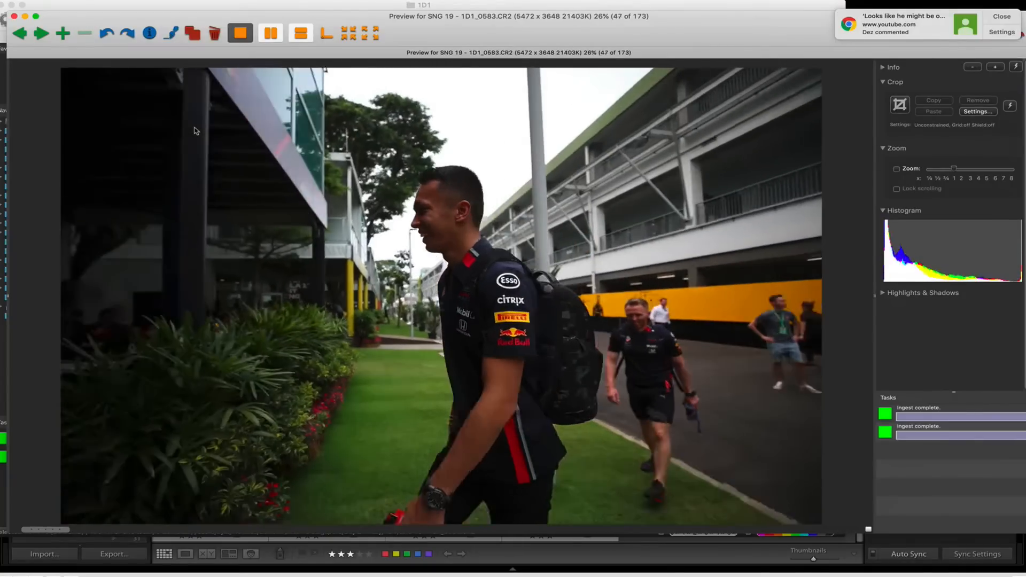
key("Right")
key("Right")
key("Right")
key("Right")
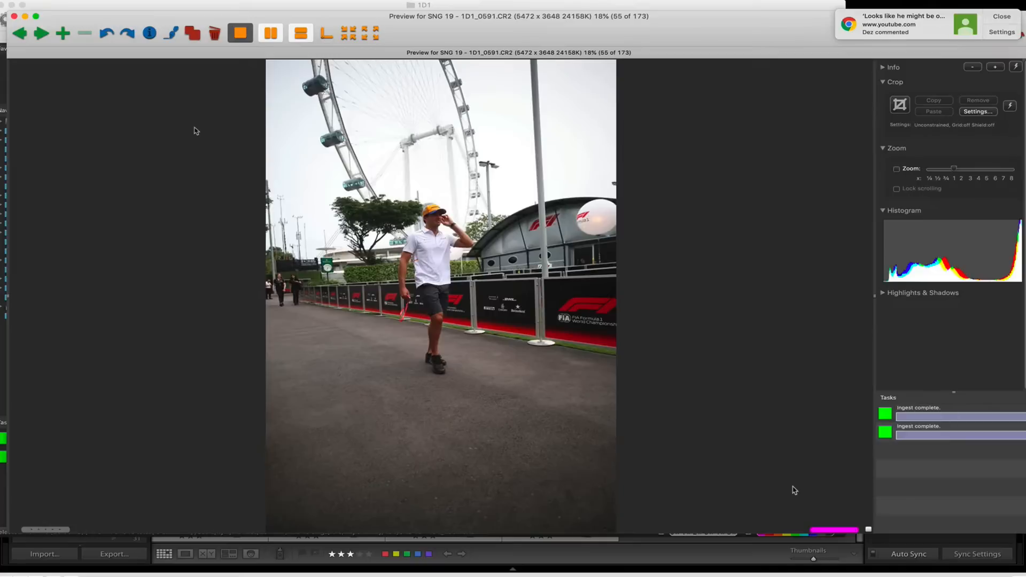
Review the photos after 1D1_0591 through the handshake series beside the red truck, ending at 1D1_0619.
key("Right")
key("Right")
key("Right")
key("Right")
key("Right")
key("Right")
key("Right")
key("Right")
key("Right")
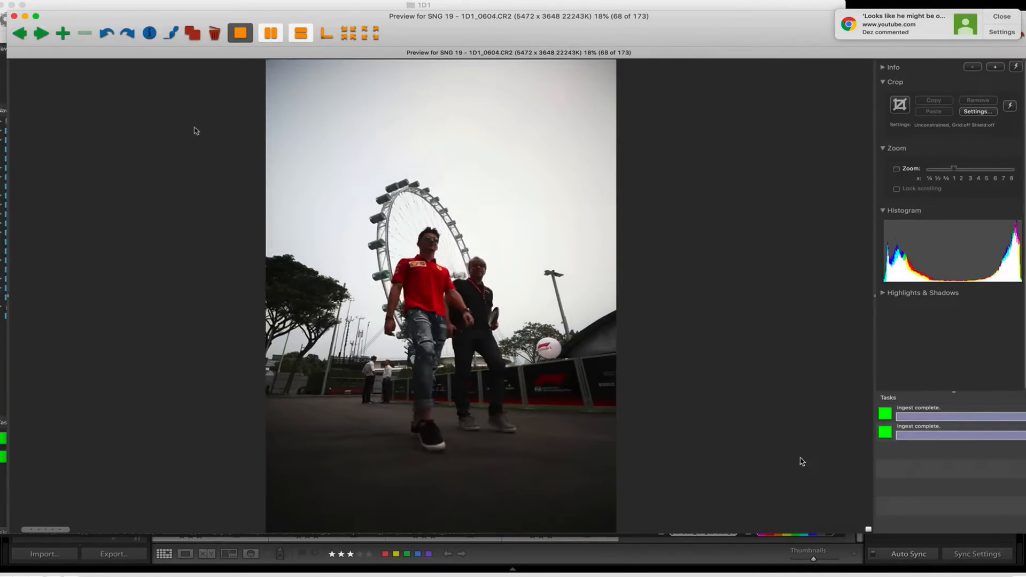
key("Right")
key("Right")
key("Right")
key("Right")
key("Right")
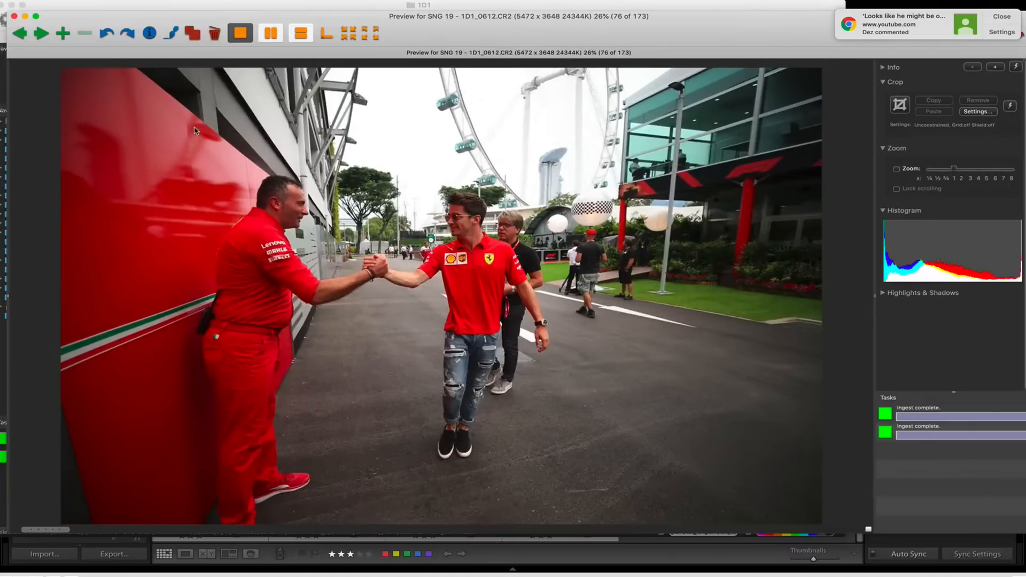
key("Right")
key("Right")
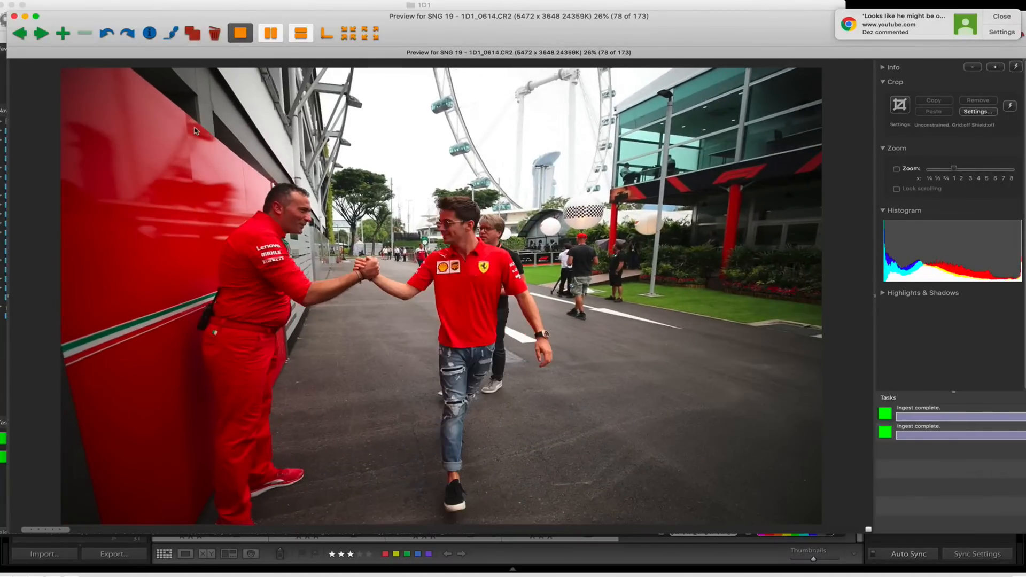
key("Right")
key("Right")
key("Right")
key("Right")
key("Right")
key("Right")
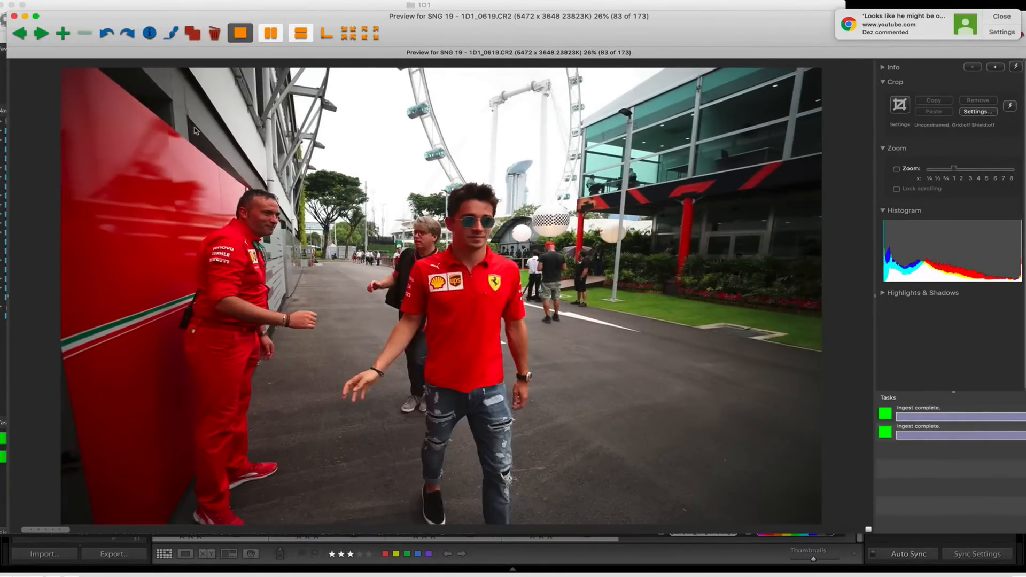
Review the trophy close-up and the following red-shirt paddock shots, from 1D1_0620 through 1D1_0651.
key("Right")
key("Right")
key("Right")
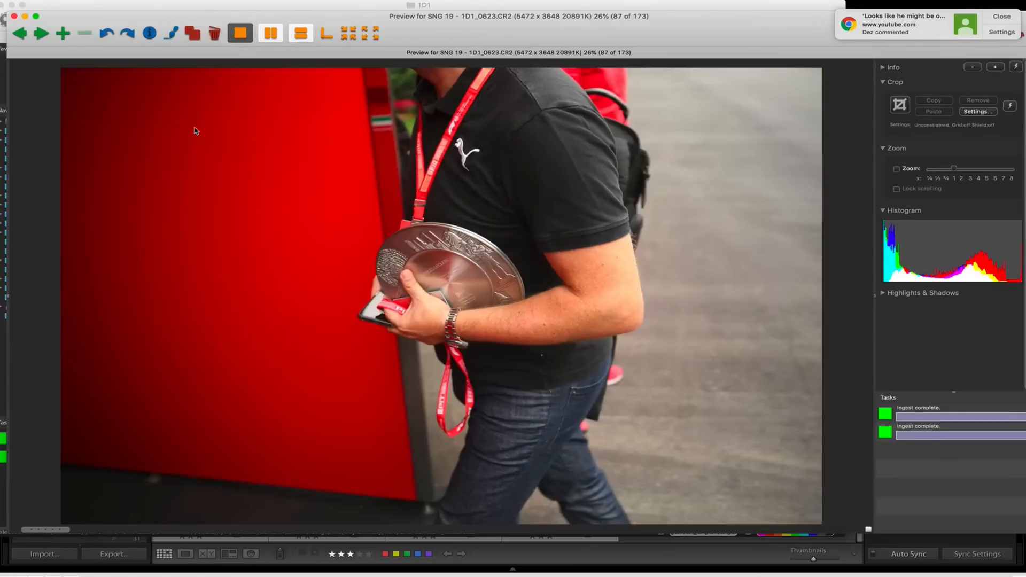
key("Right")
key("Right")
key("Right")
key("Right")
key("Right")
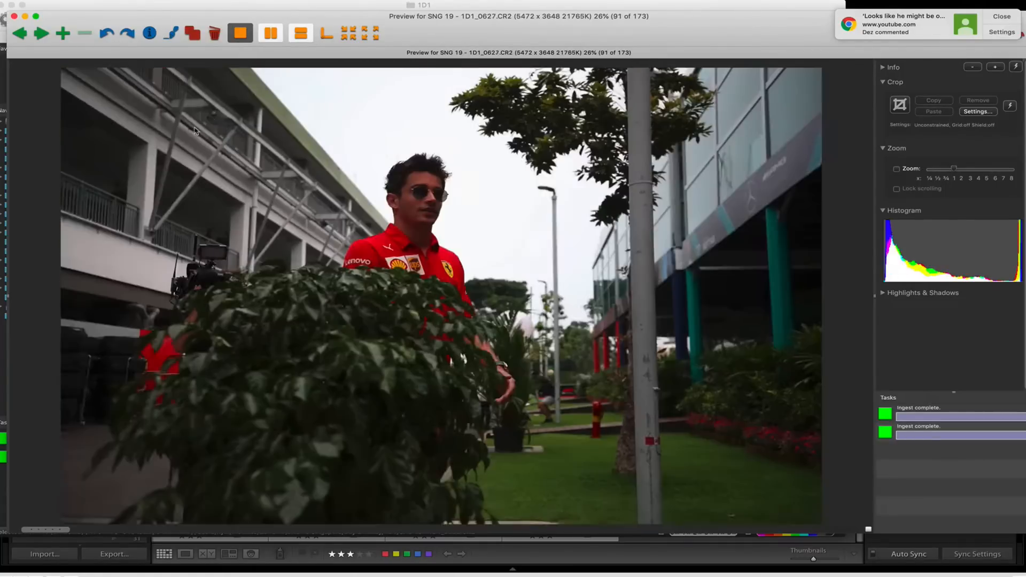
key("Right")
key("Right")
key("Right")
key("Right")
key("Right")
key("Right")
key("Right")
key("Right")
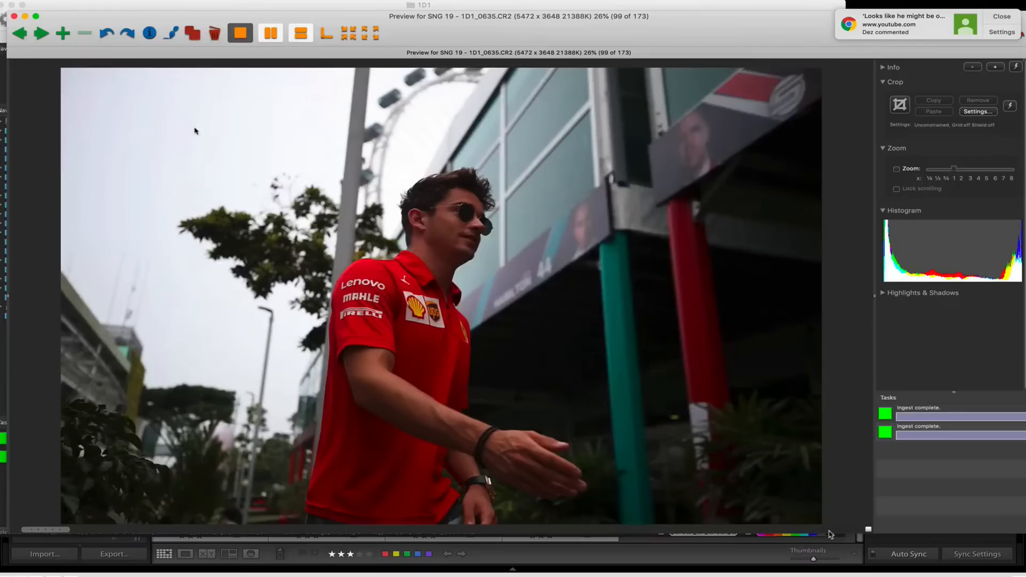
key("Right")
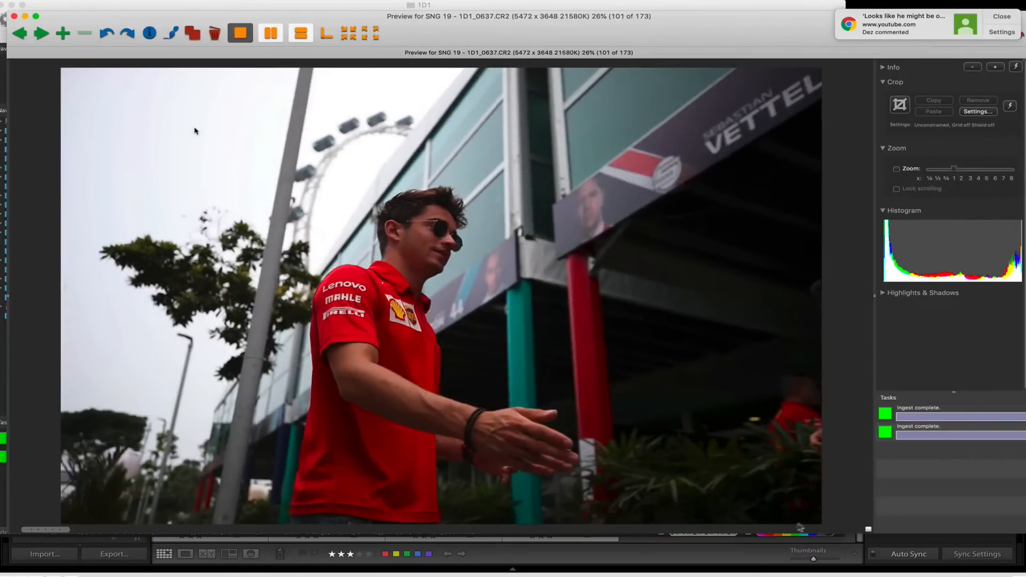
key("Right")
key("Right")
key("Right")
key("Right")
key("Right")
key("Right")
key("Right")
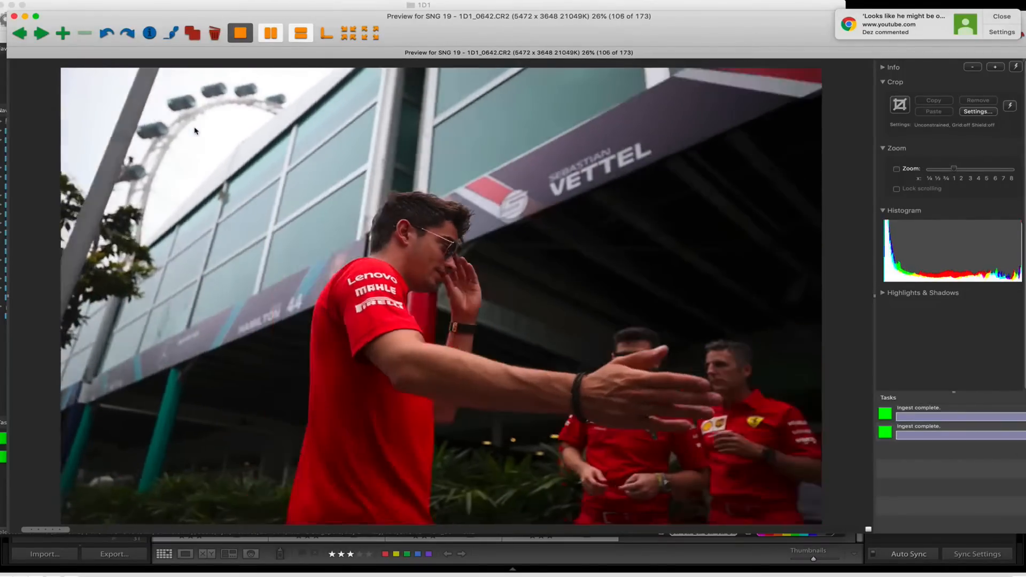
key("Right")
key("Right")
key("Right")
key("Right")
key("Right")
key("Right")
key("Right")
key("Right")
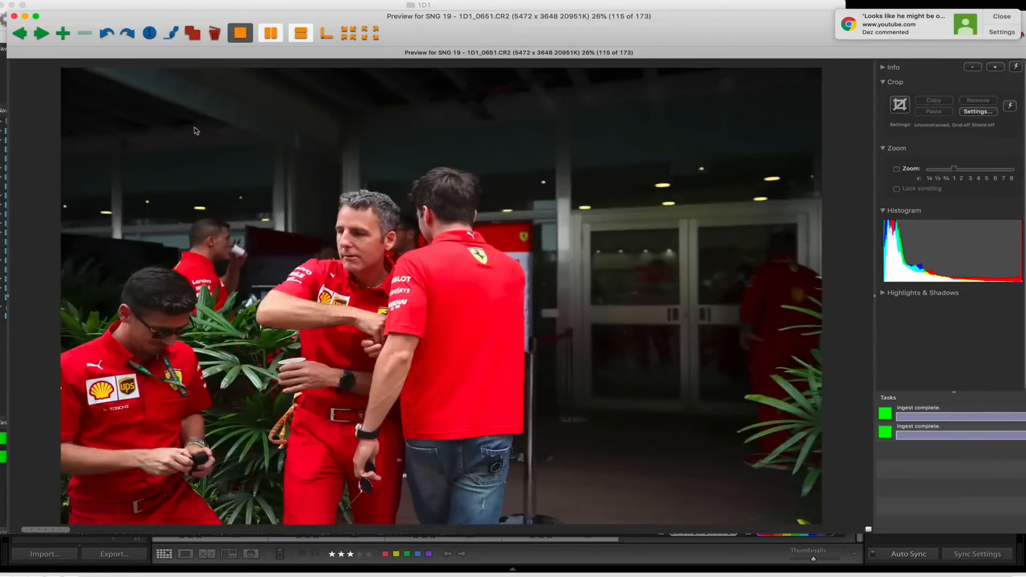
Compare the neighbouring shots around 1D1_0651, and review the two men in navy team shirts through 1D1_0661.
key("Left")
key("Left")
key("Right")
key("Right")
key("Right")
key("Right")
key("Right")
key("Right")
key("Right")
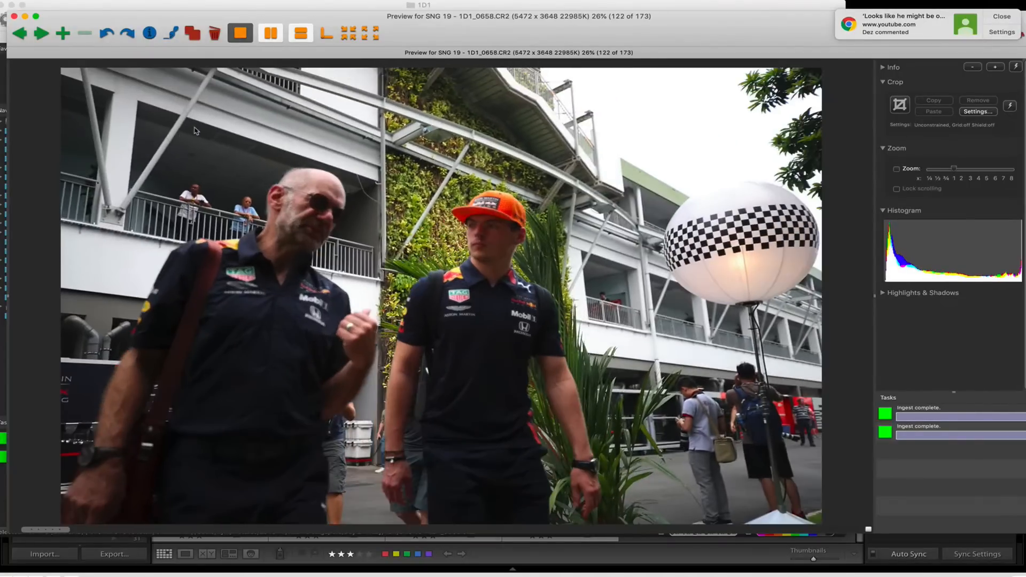
key("Right")
Review the shots from 1D1_0662 through the autograph series, and mark 1D1_0678 with the magenta colour class.
key("Right")
key("Right")
key("Right")
key("Right")
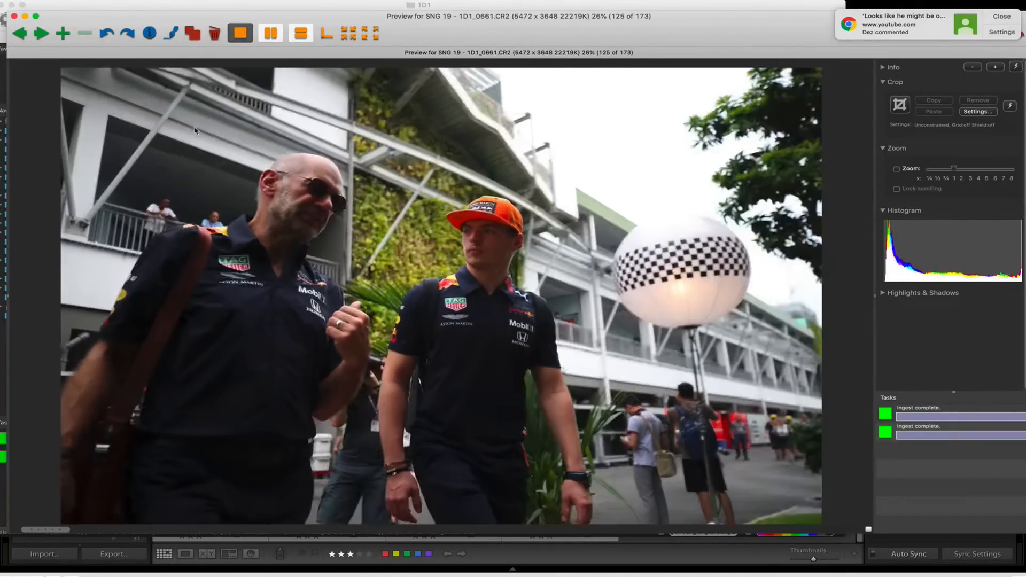
key("Right")
key("Right")
key("Right")
key("Right")
key("Right")
key("Right")
key("Right")
key("Right")
key("Right")
key("Right")
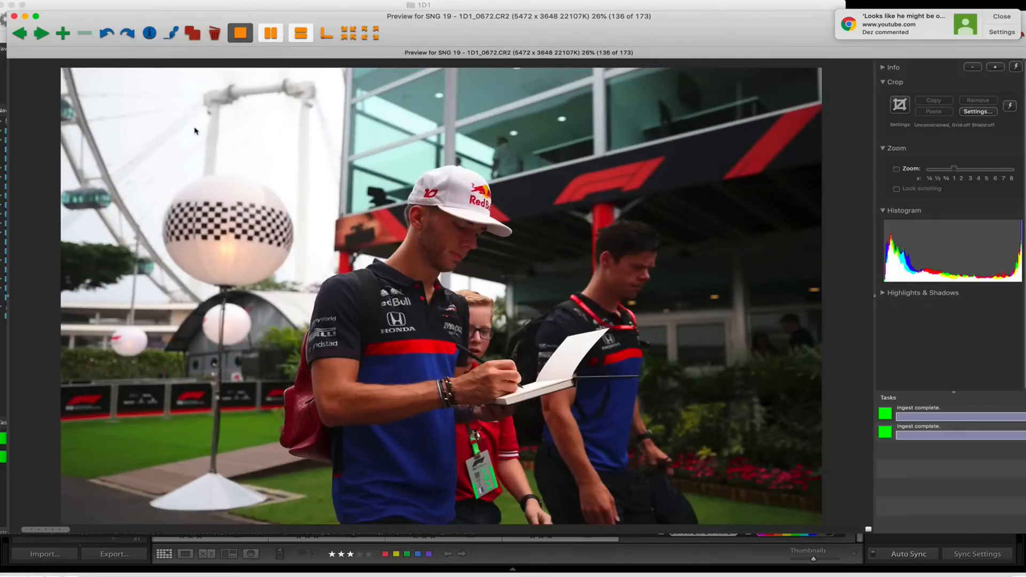
key("Right")
key("Right")
key("Right")
key("Right")
key("Right")
key("Right")
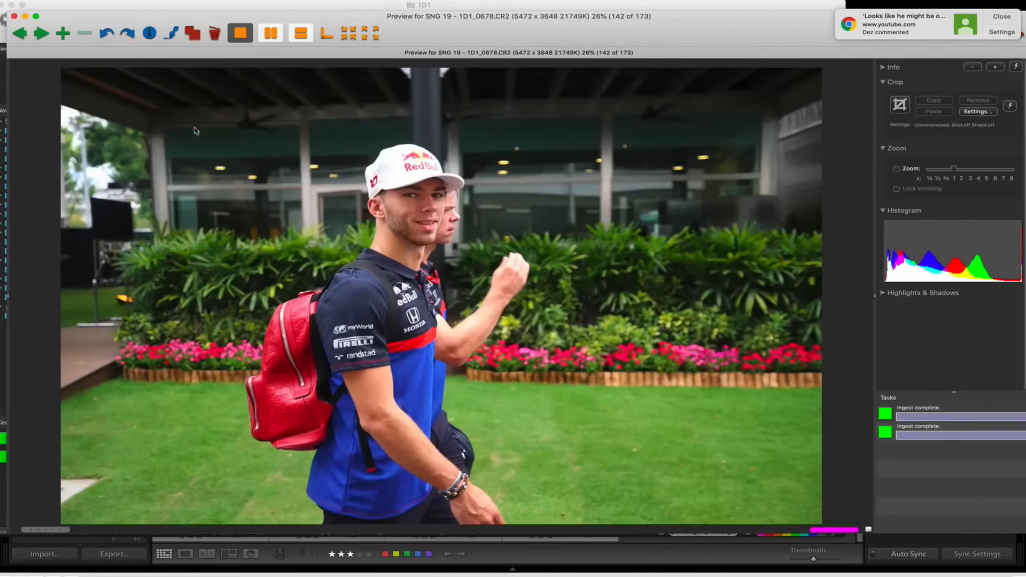
Compare the neighbouring red-backpack shots, checking the sharpness of 1D1_0677 at 100% zoom against 1D1_0678.
key("Right")
key("Right")
key("Left")
key("Left")
key("Left")
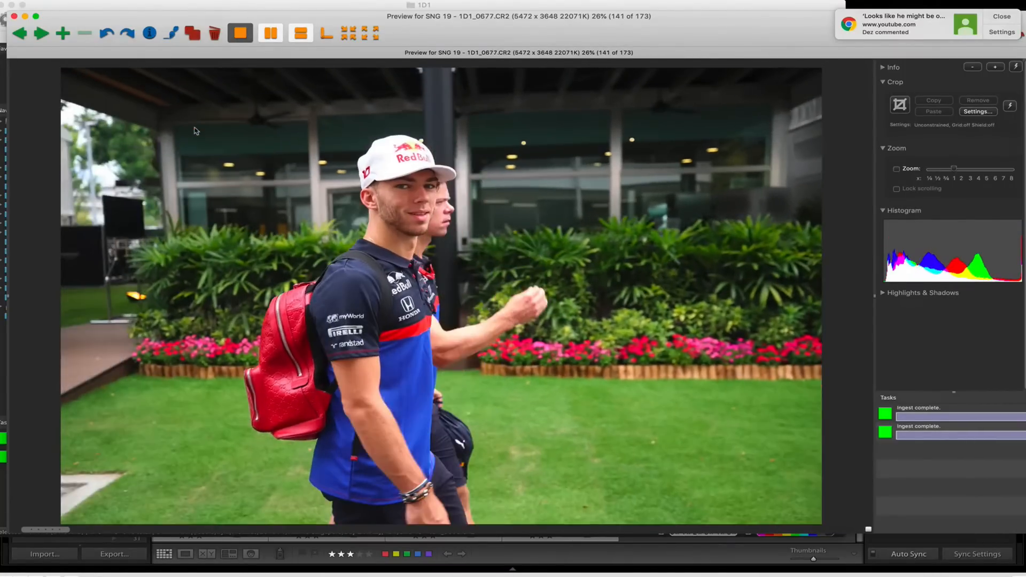
key("Left")
key("Right")
key("z")
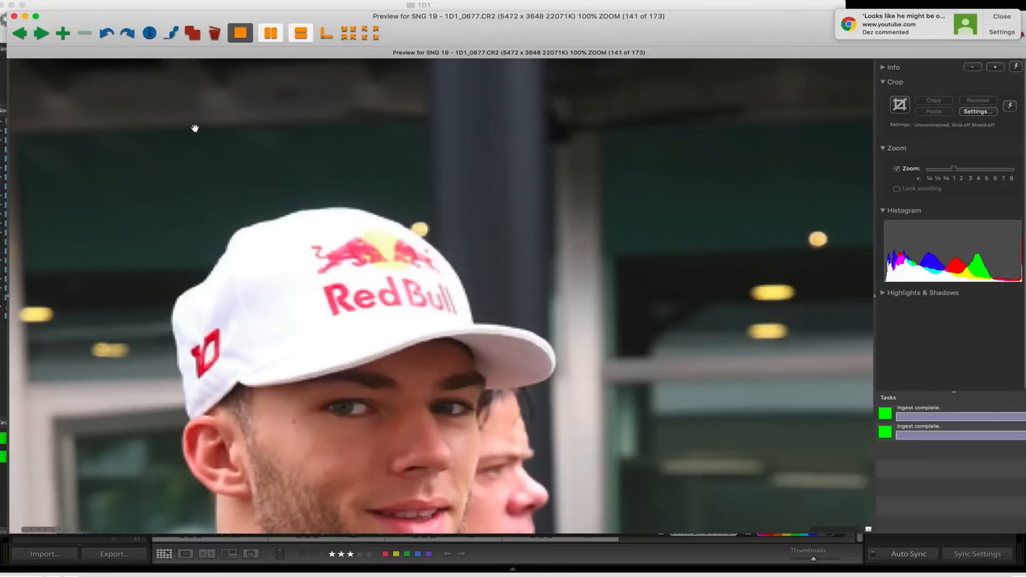
key("z")
key("Right")
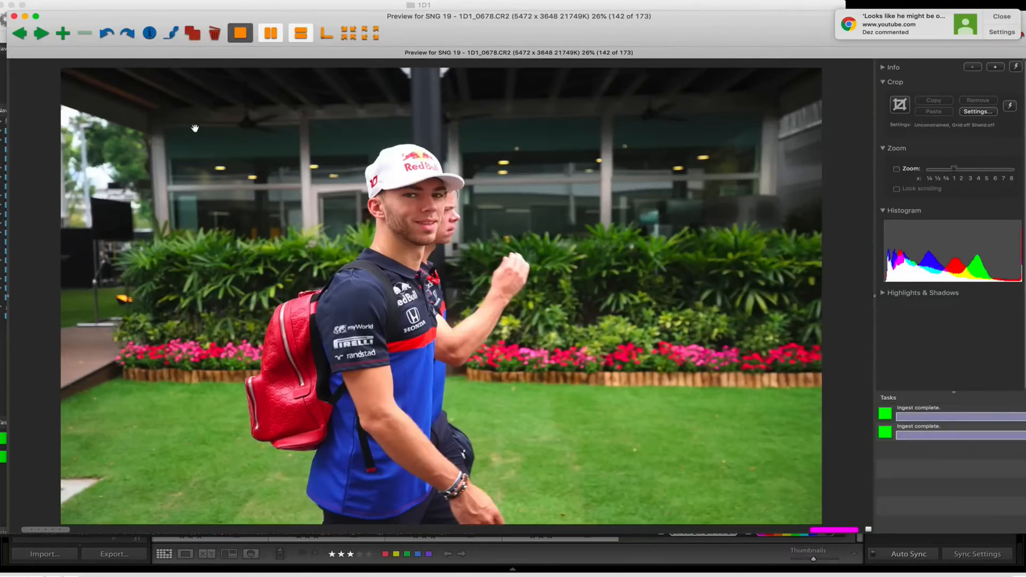
Review the photos from 1D1_0679 through 1D1_0696, marking 1D1_0687 and 1D1_0696 with the magenta colour class.
key("Right")
key("Right")
key("Right")
key("Right")
key("Right")
key("Right")
key("Right")
key("Right")
key("Right")
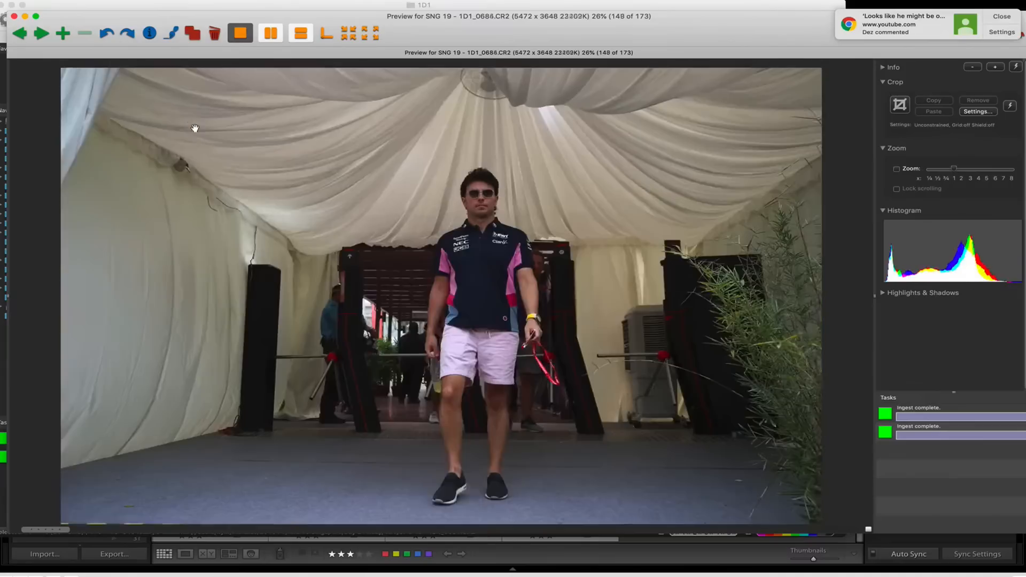
key("Right")
key("Right")
key("Right")
key("Right")
key("Right")
key("Right")
key("Right")
key("Right")
key("Right")
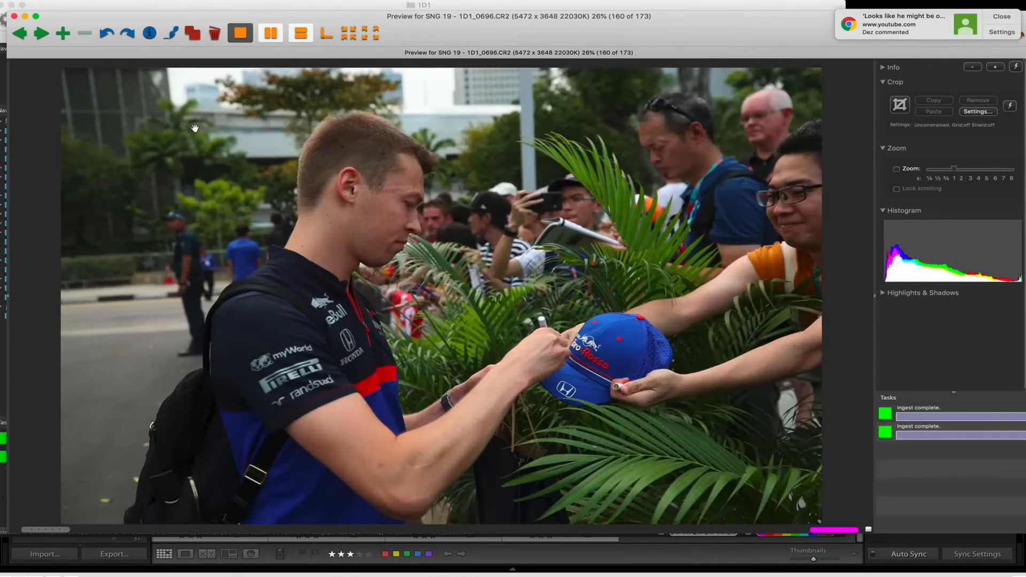
Review the remaining photos through 1D1_0709, marking 1D1_0698, 1D1_0699 and 1D1_0707 with the magenta colour class.
key("Right")
key("Right")
key("Right")
key("Right")
key("Right")
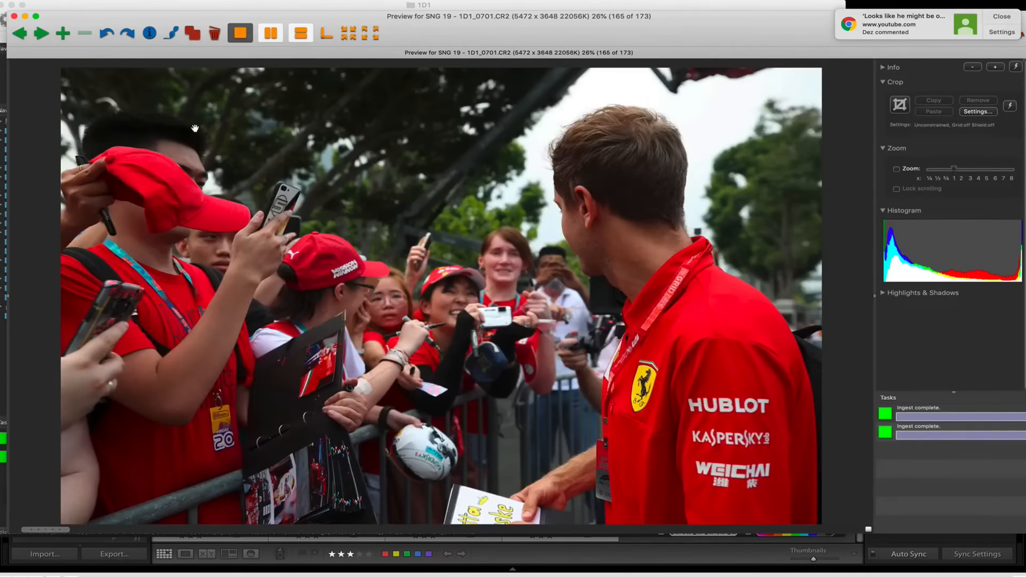
key("Right")
key("Right")
key("Right")
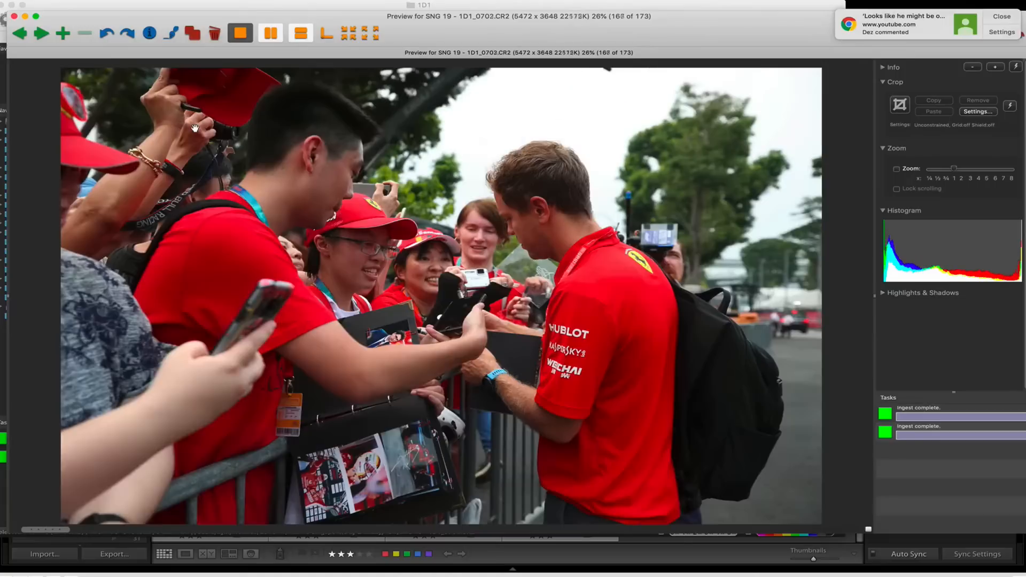
key("Right")
key("Right")
key("Right")
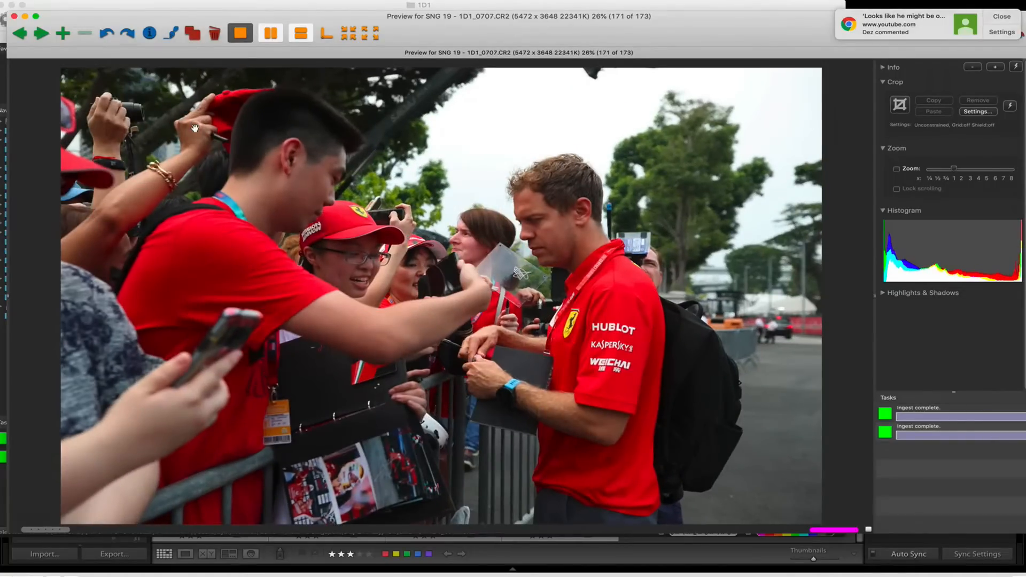
key("Right")
key("Right")
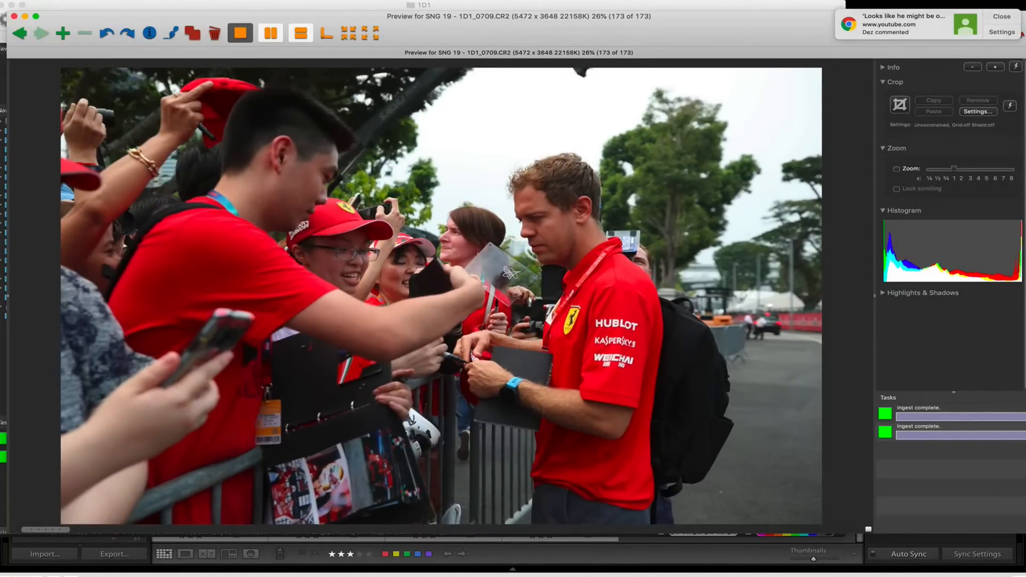
Close the preview, select all magenta-class photos in the 1D1 contact sheet and send them to Lightroom's import dialog.
left_click(15, 16)
key("alt+super+1")
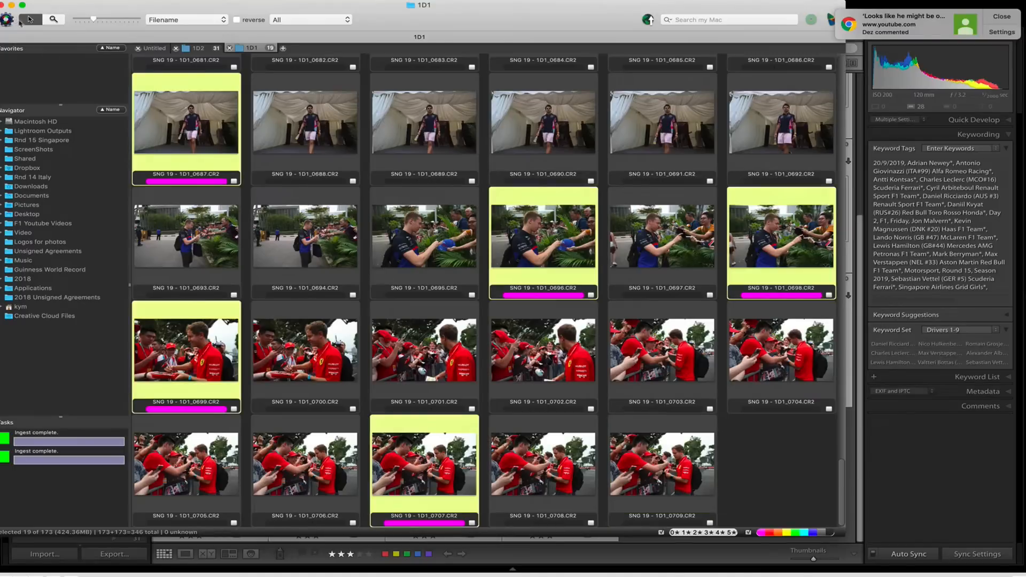
left_click_drag(420, 448, 442, 551)
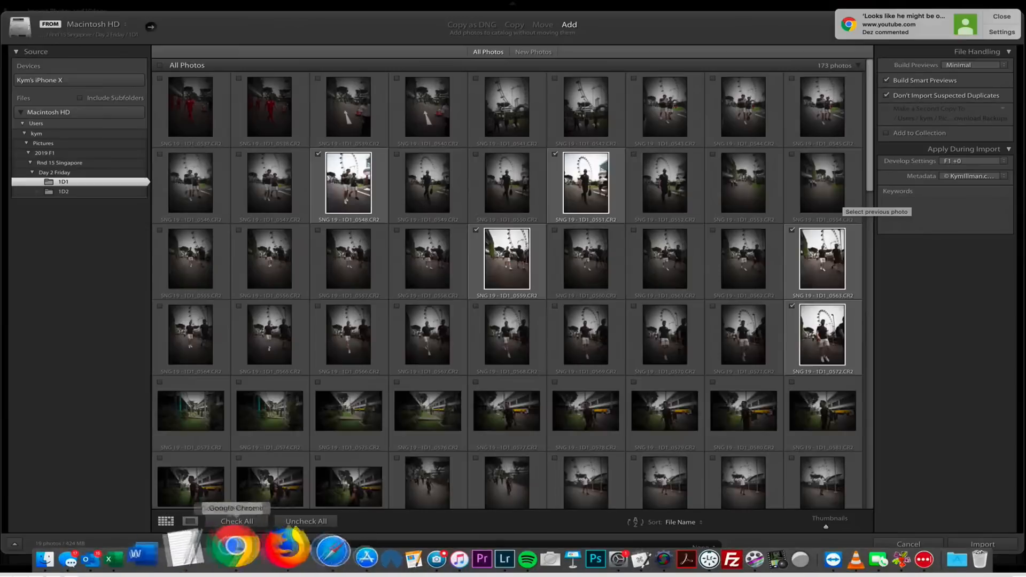
Add the keywords "Singapore GP, F1, Motorsport, Round 15, Season 2019, Day 2, Friday, 20/9/2019" from the F1 Hashtags document to the import settings.
left_click(187, 551)
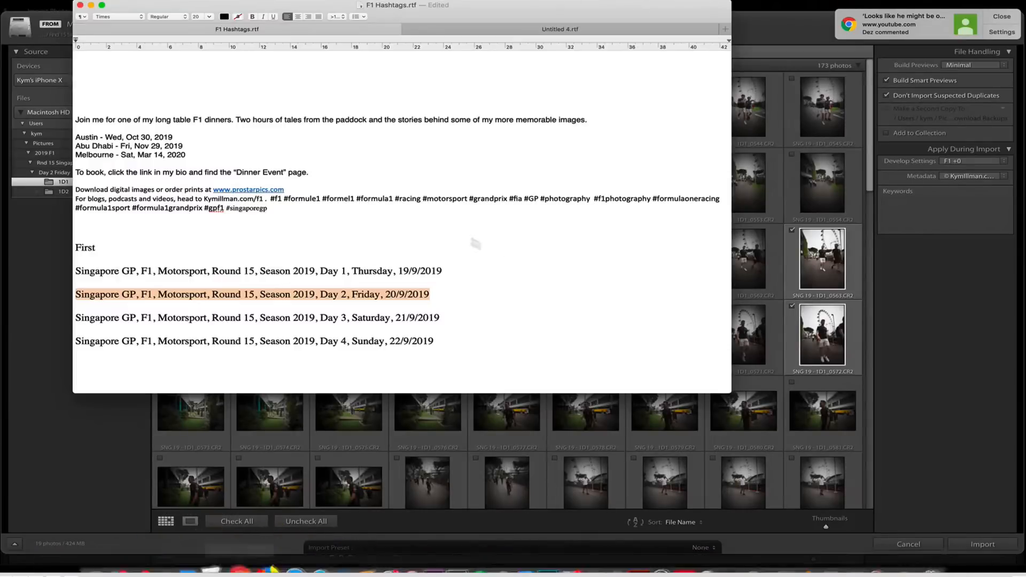
left_click(899, 216)
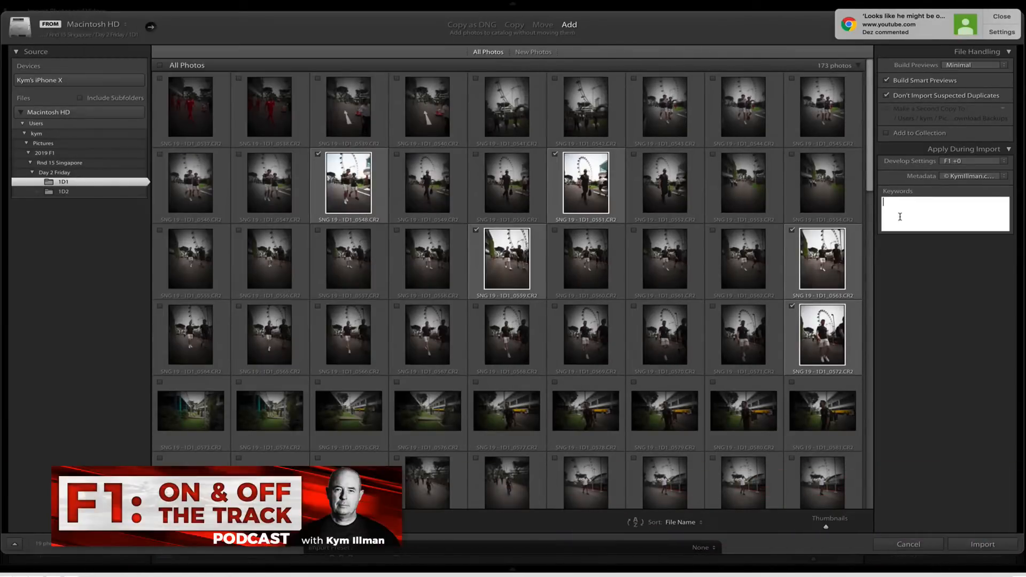
left_click(1007, 19)
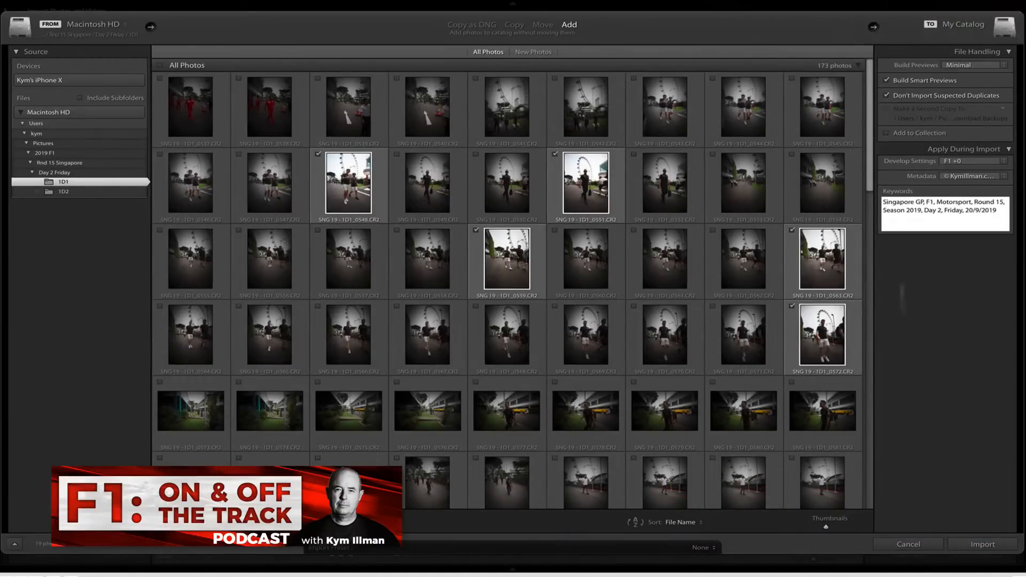
Import the checked 1D1 photos, turn off the library filter and deselect the imported photos.
left_click(984, 544)
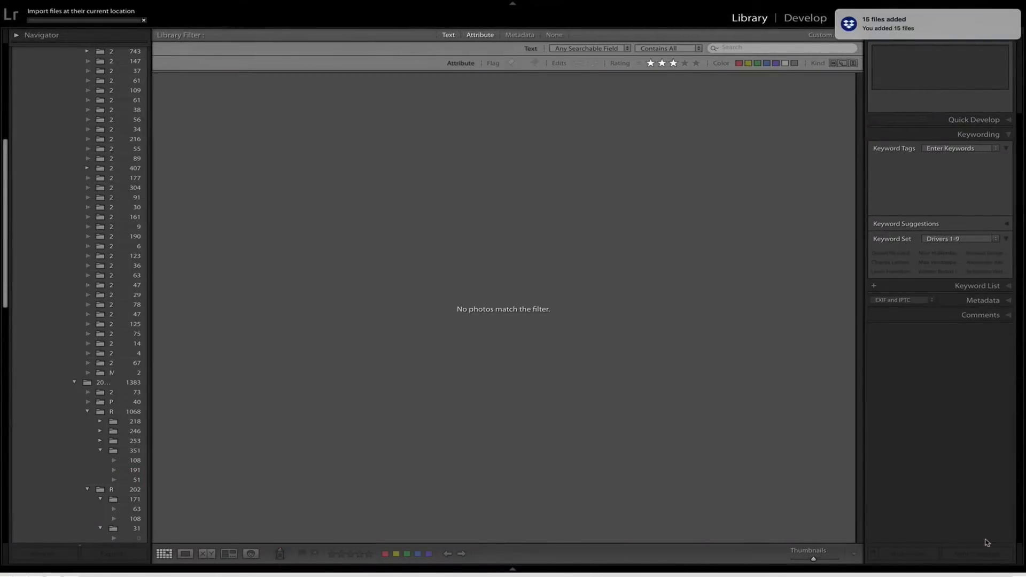
left_click(554, 35)
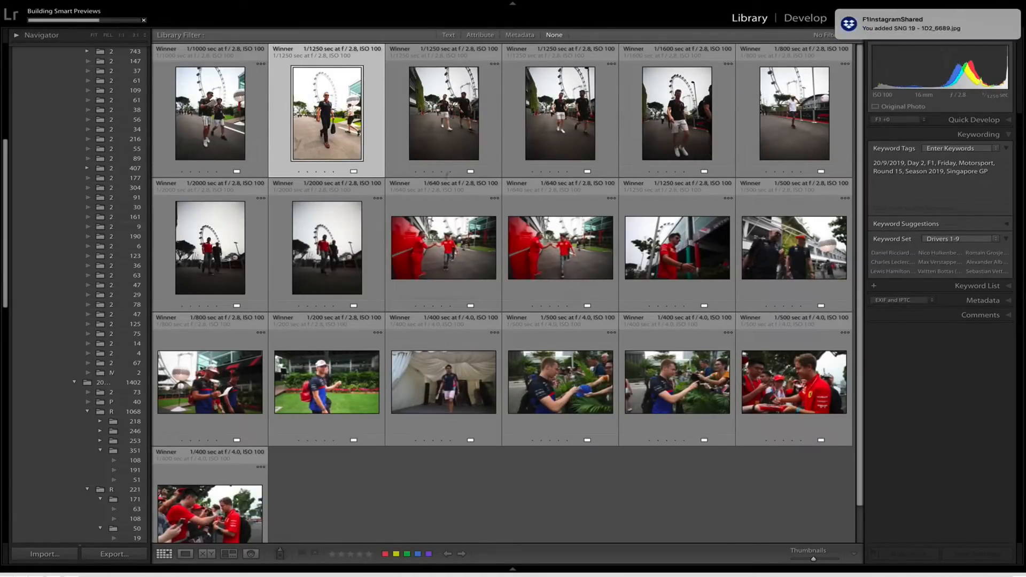
left_click(367, 497)
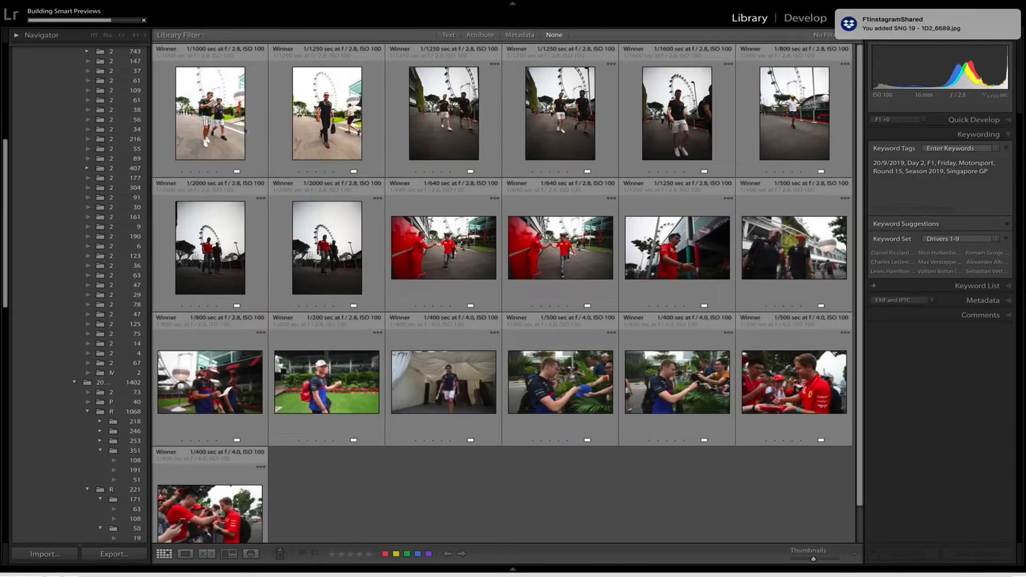
Develop photo 1D1_0548 with Highlights at −75, Shadows at +60 and Exposure at −0.35.
left_click(211, 112)
key("d")
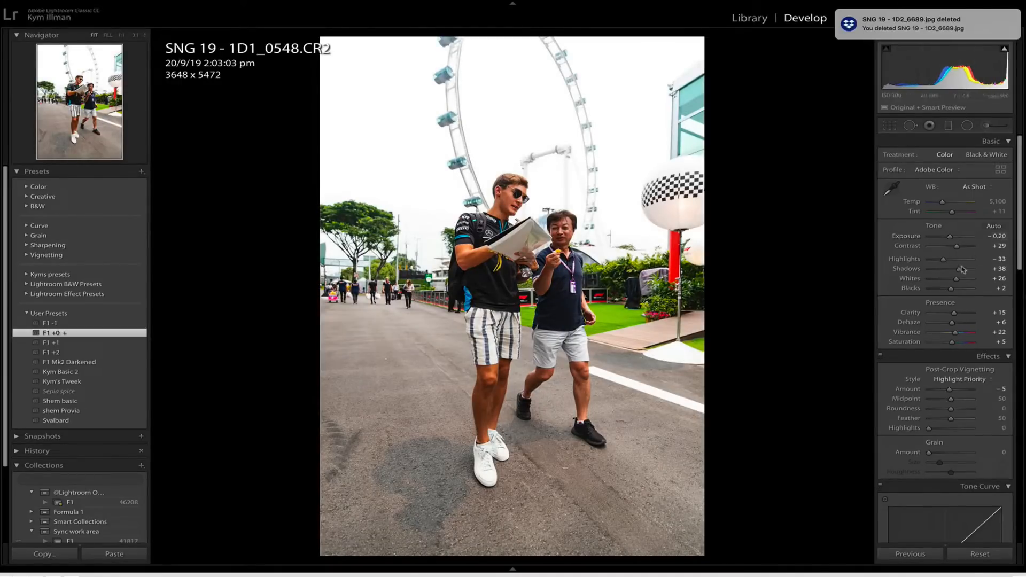
left_click_drag(943, 259, 935, 260)
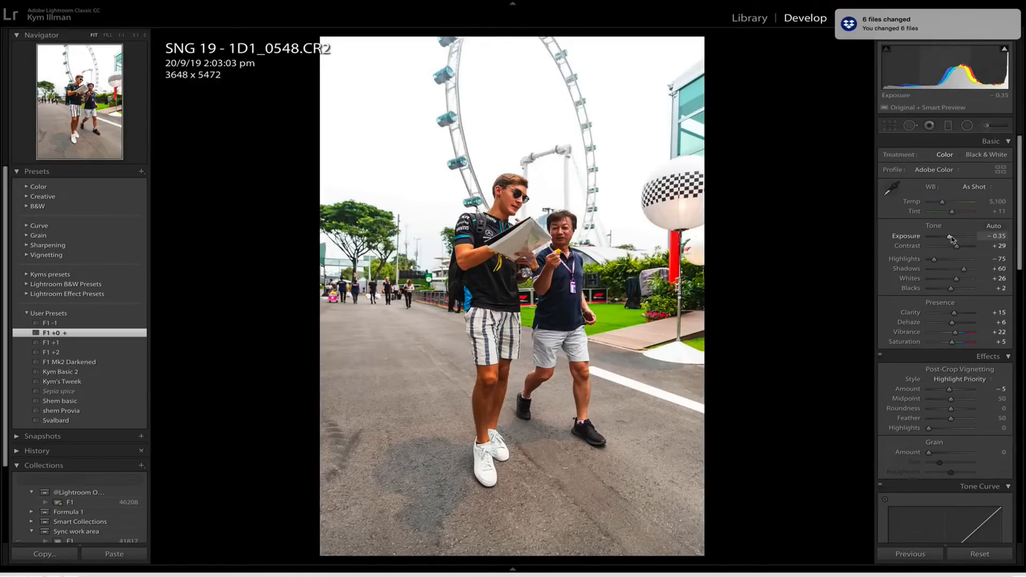
Crop 1D1_0548 to about 2893 x 4339 with both walking men fully in frame, and rate it 3 stars.
key("r")
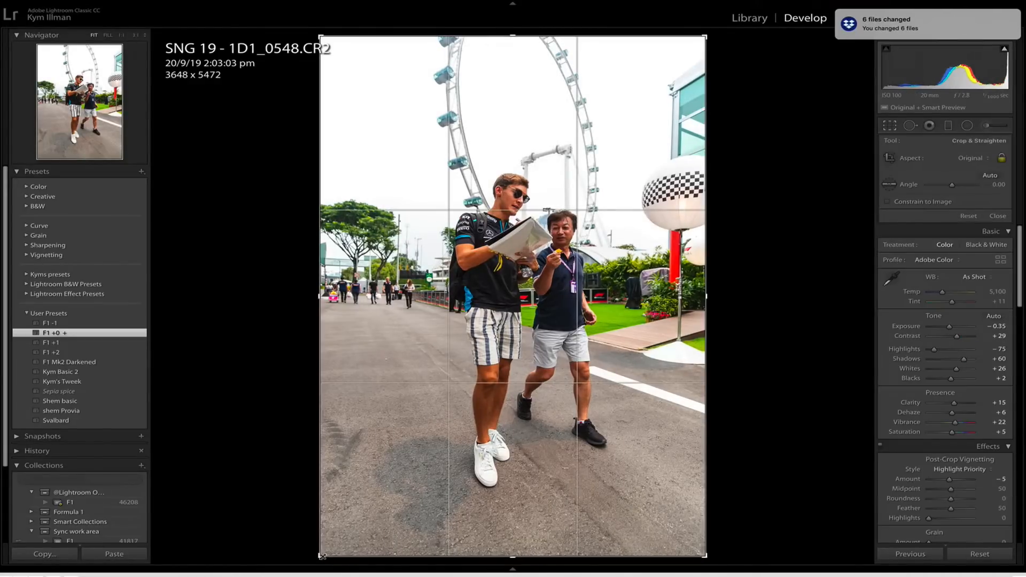
left_click_drag(350, 535, 366, 502)
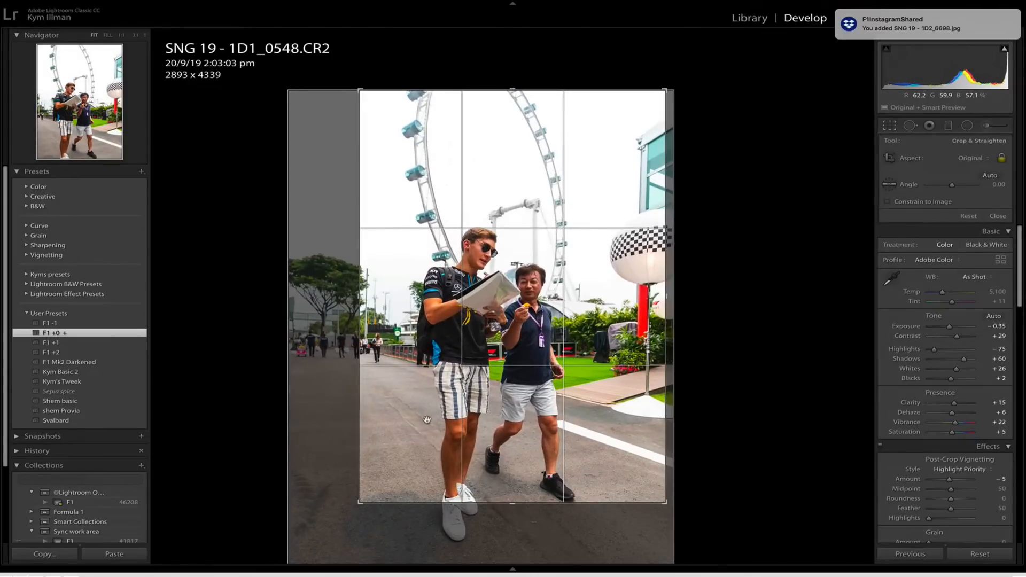
left_click_drag(428, 419, 411, 356)
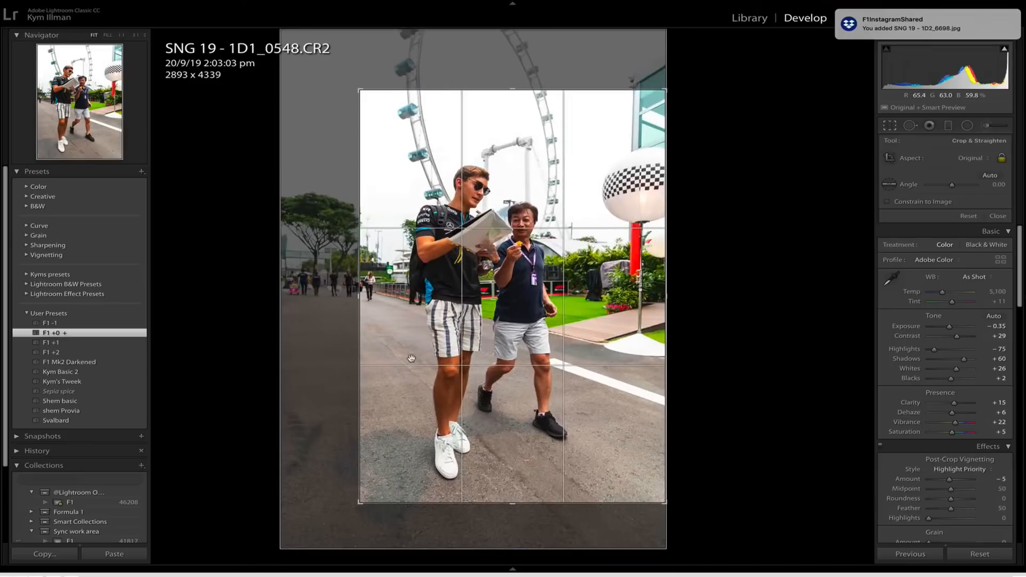
key("Return")
key("3")
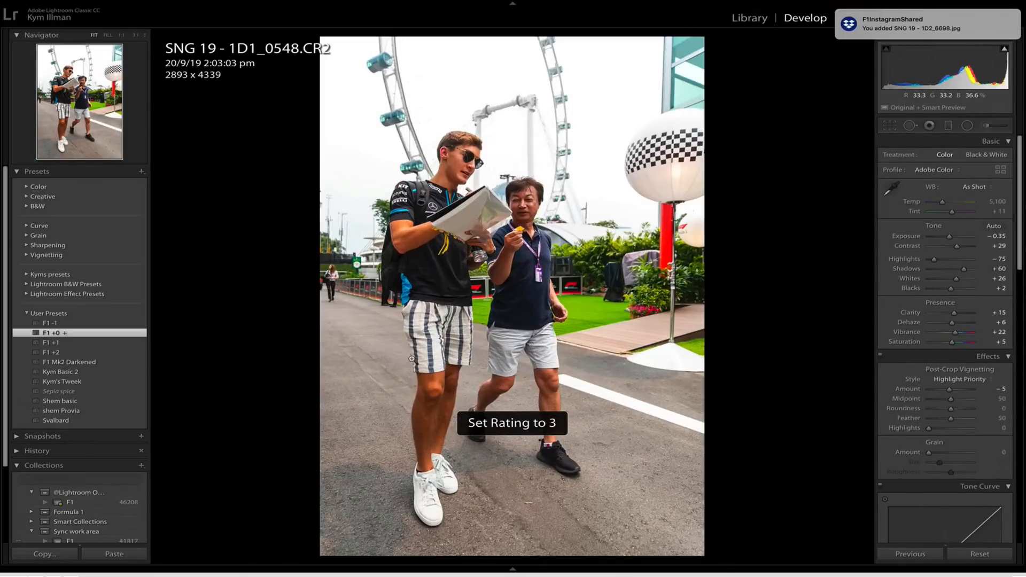
Crop 1D1_0551 to about 3297 x 4946, keeping the walking man and the whole Ferris wheel in frame.
key("Right")
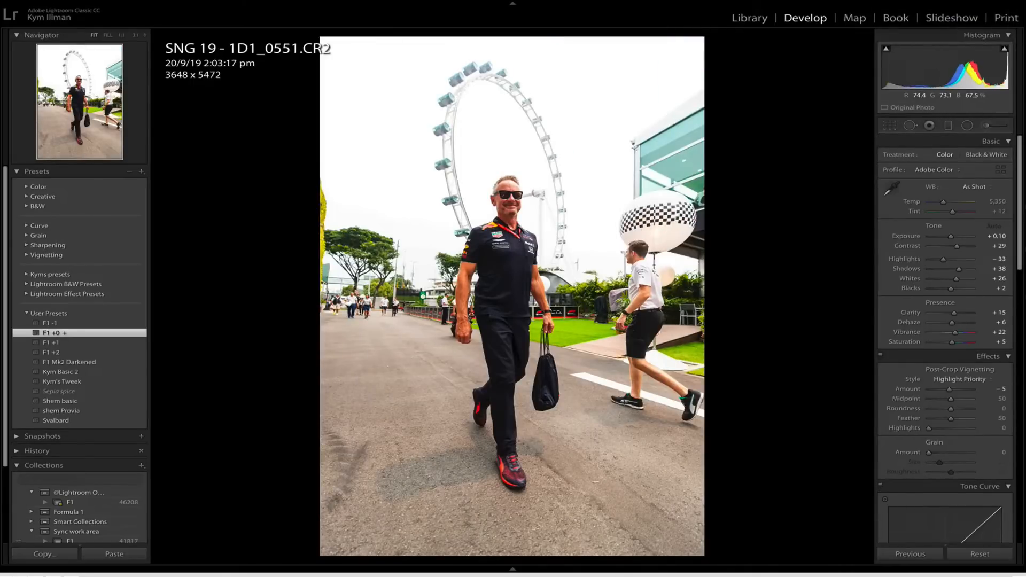
key("r")
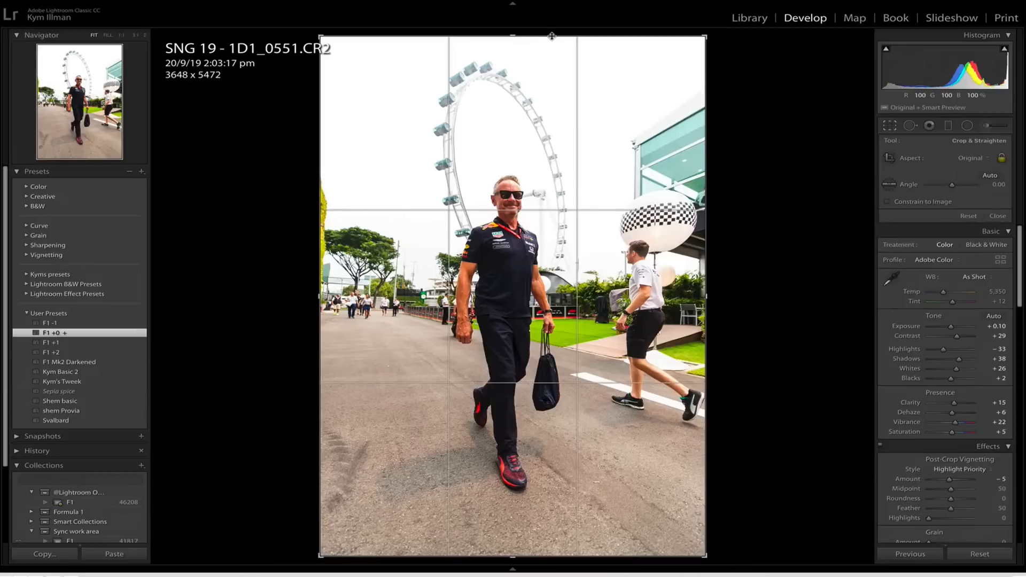
left_click_drag(555, 36, 556, 62)
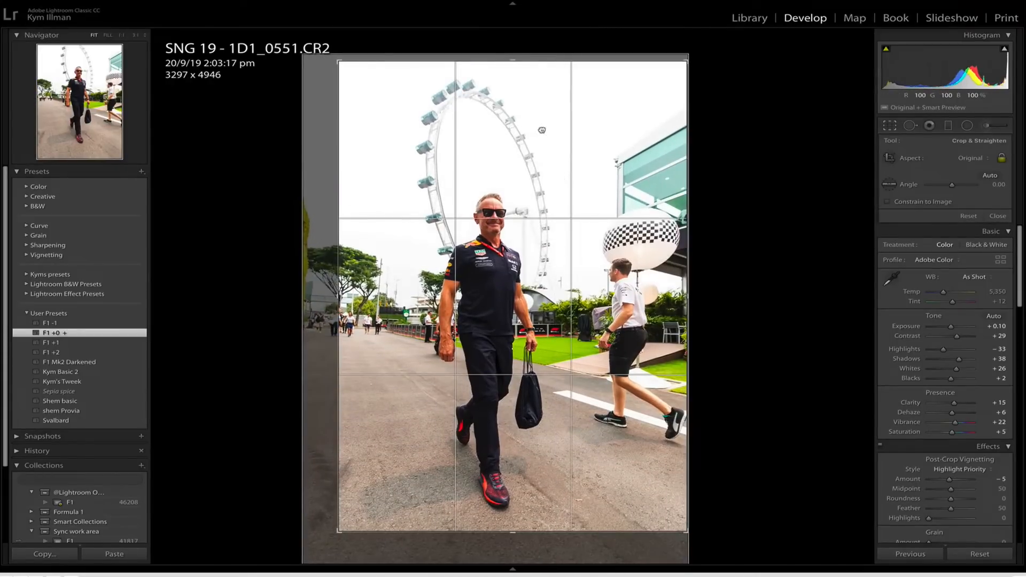
key("Return")
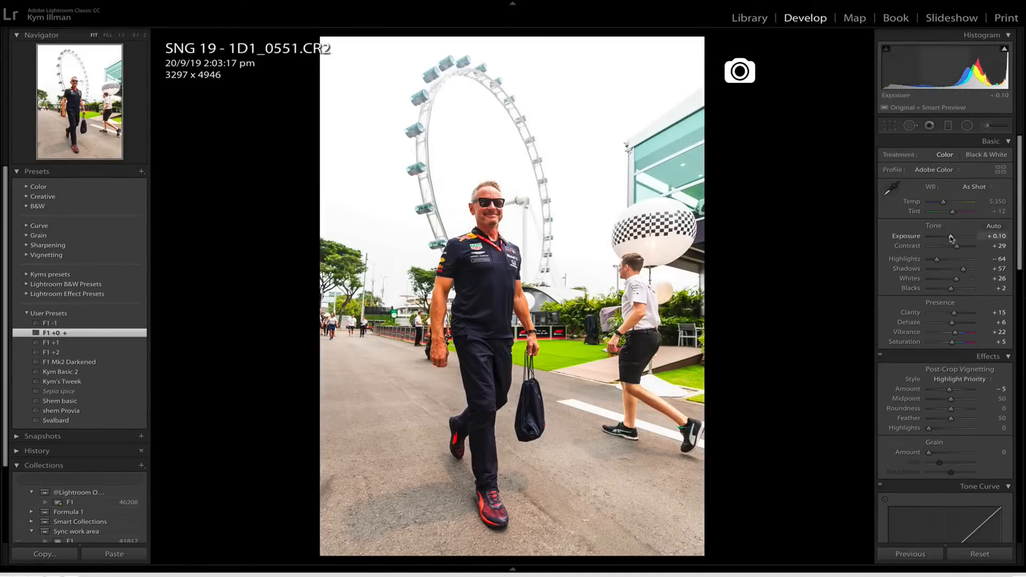
Set Highlights to −64, Shadows to +57 and Exposure to 0.00 on 1D1_0551, and rate it 3 stars.
double_click(951, 238)
key("3")
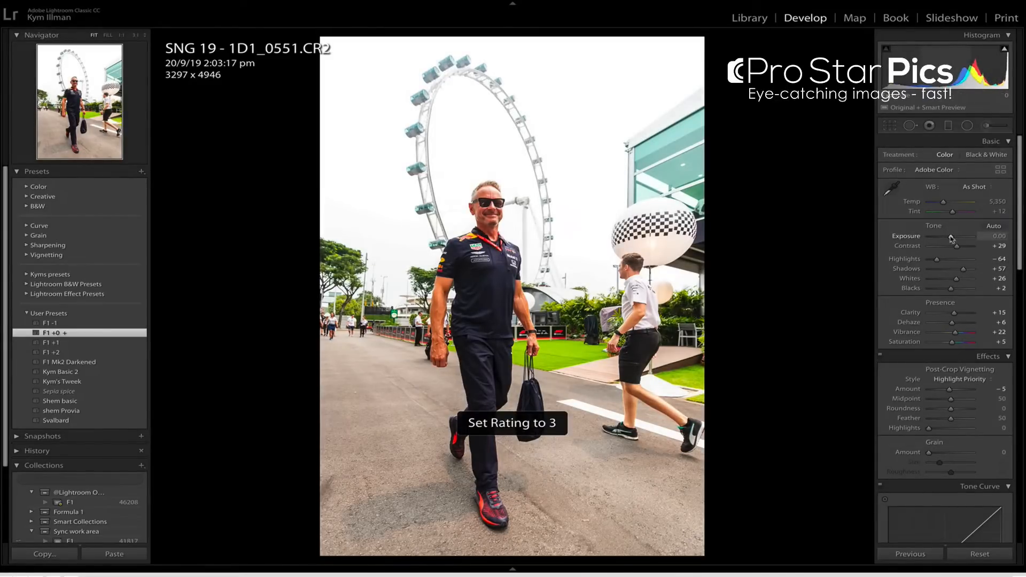
key("Right")
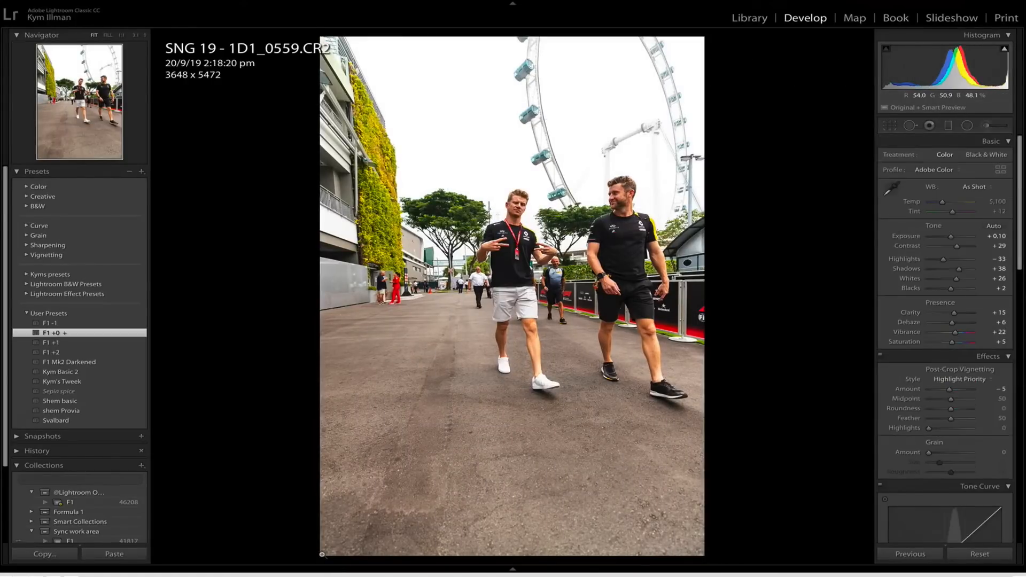
Crop 1D1_0559 to about 2529 x 3794 around the two men in black shirts, and rate it 3 stars.
key("r")
left_click_drag(322, 554, 386, 505)
left_click_drag(478, 394, 475, 360)
key("r")
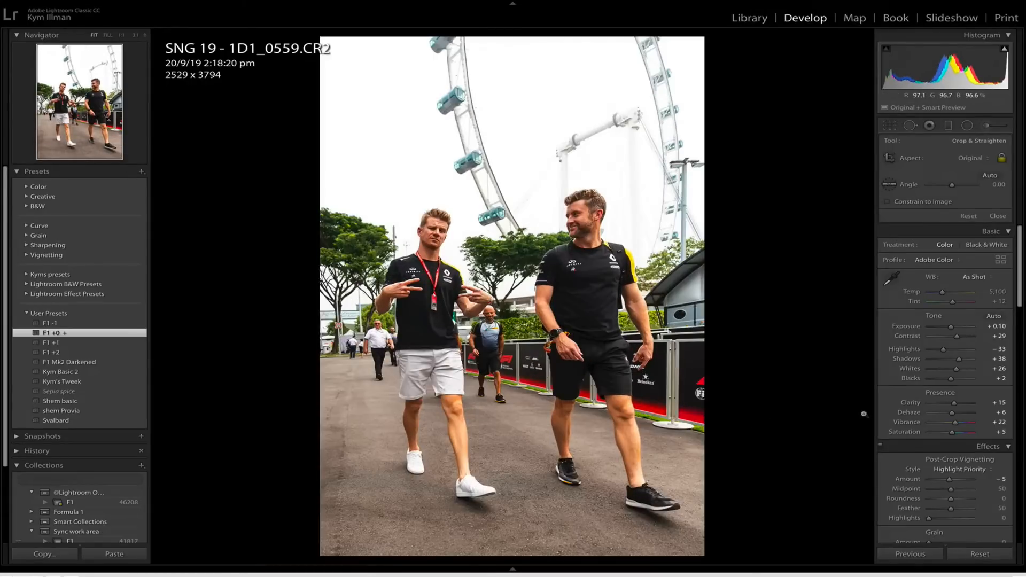
scroll(907, 390, "down", 1)
key("3")
Rate the photo following 1D1_0559 1 star and move on to 1D1_0572.
key("Right")
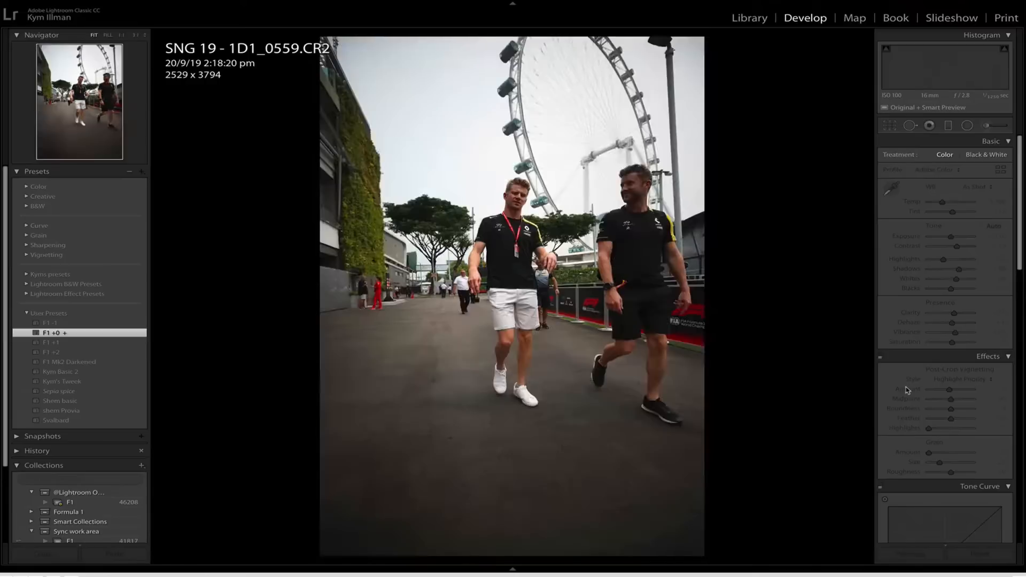
key("1")
key("Right")
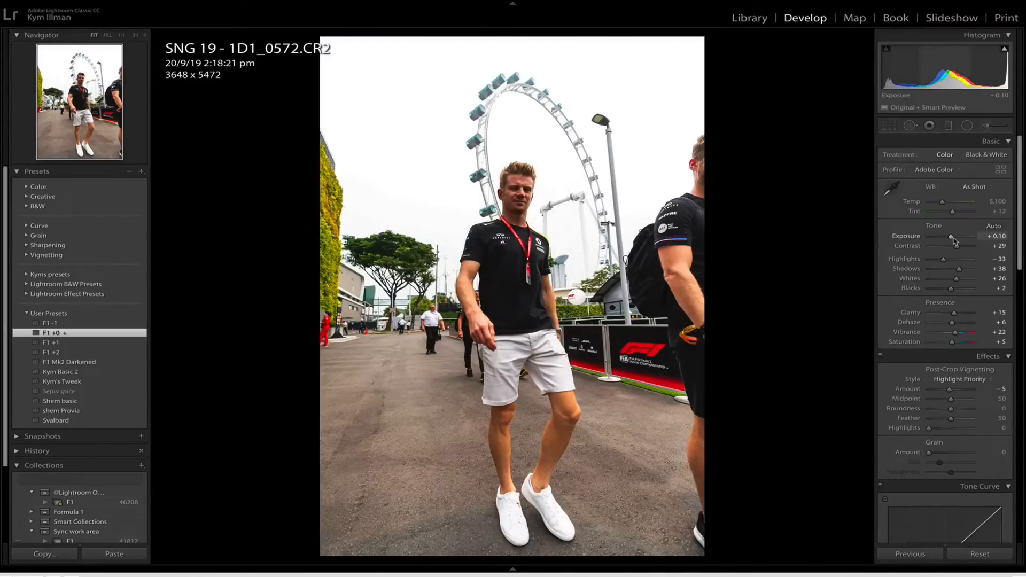
Crop 1D1_0572 to about 2614 x 3920 around the man and the Ferris wheel, with Shadows at +63 and a 3-star rating.
key("r")
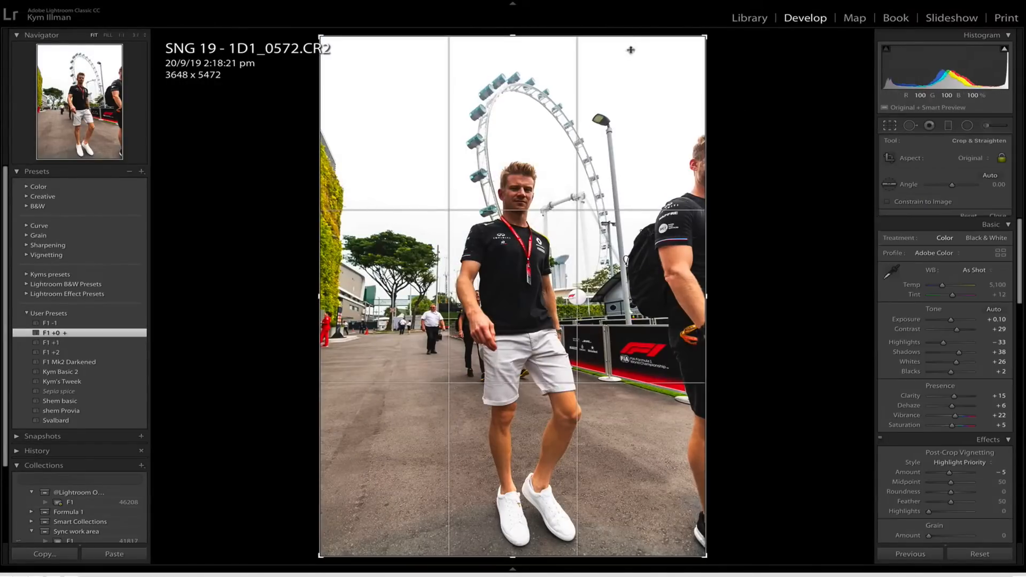
left_click_drag(631, 37, 625, 116)
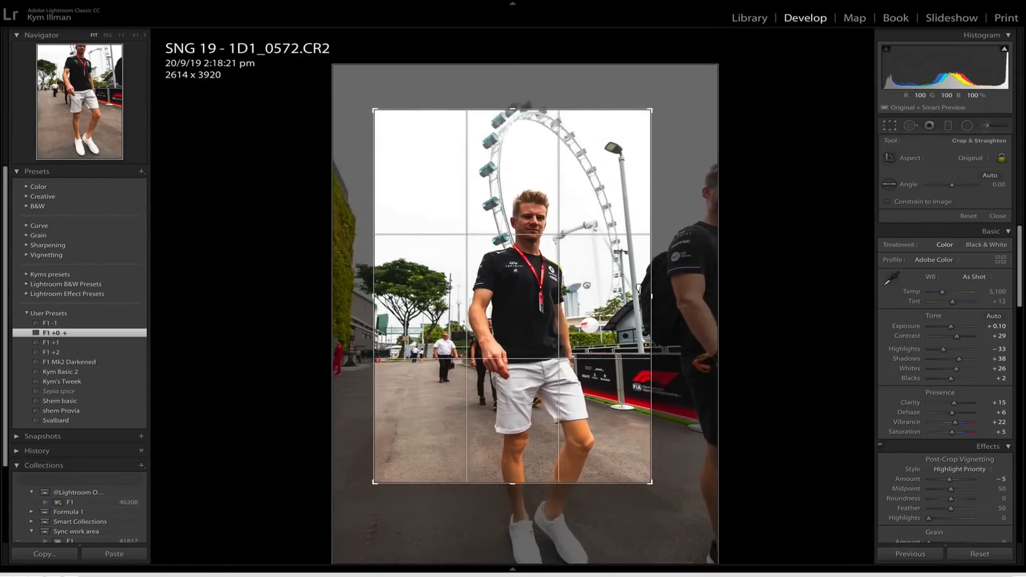
left_click_drag(569, 270, 570, 293)
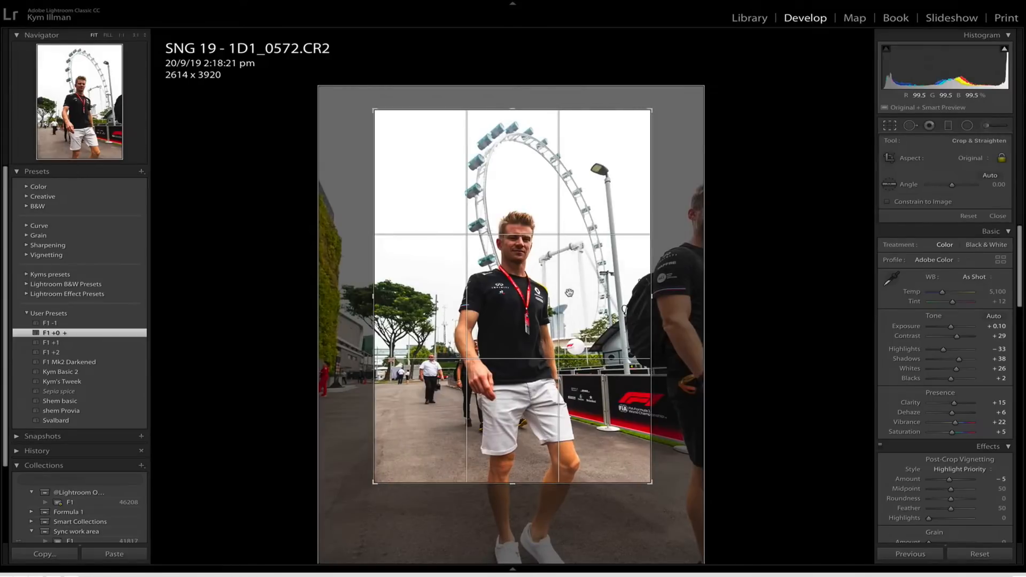
key("Return")
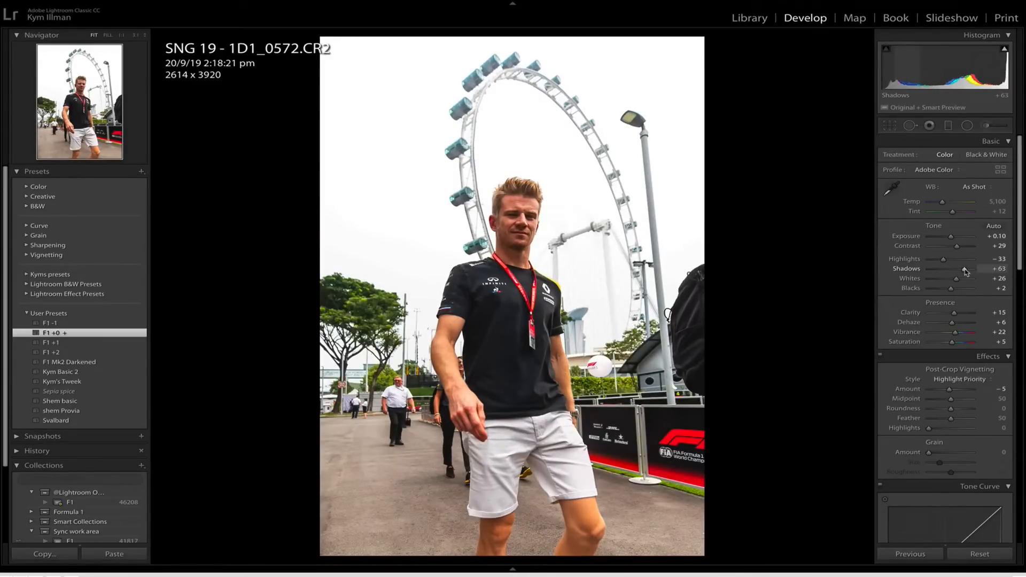
key("3")
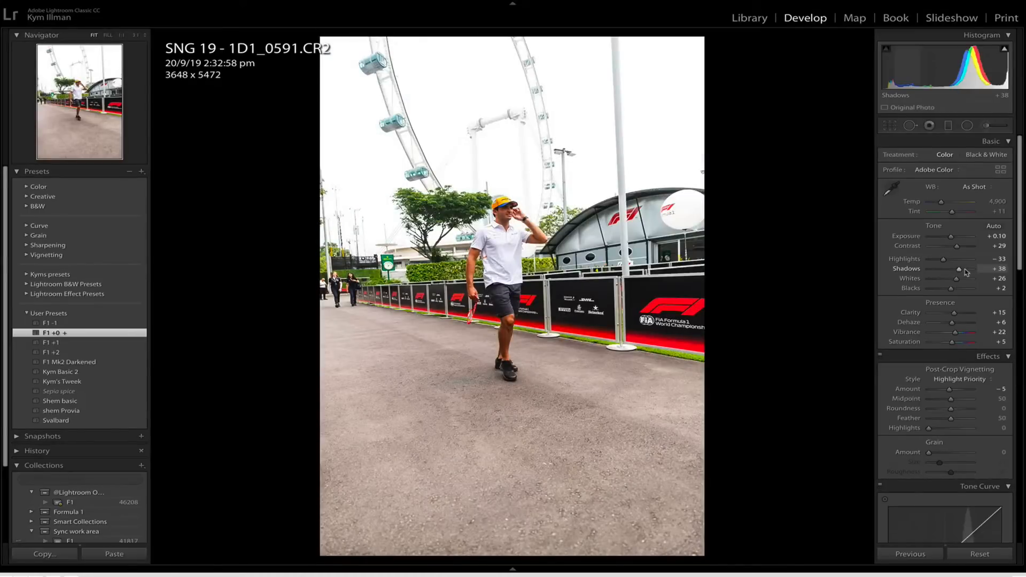
Crop 1D1_0591 to about 2607 x 3910 around the man in the yellow cap, and rate it 3 stars.
key("r")
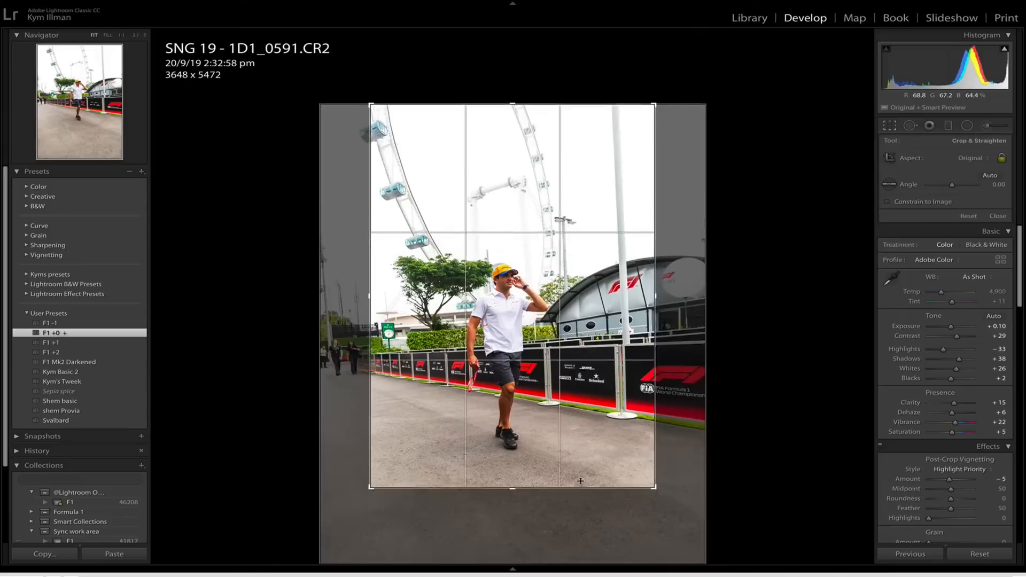
left_click_drag(522, 453, 535, 456)
key("Return")
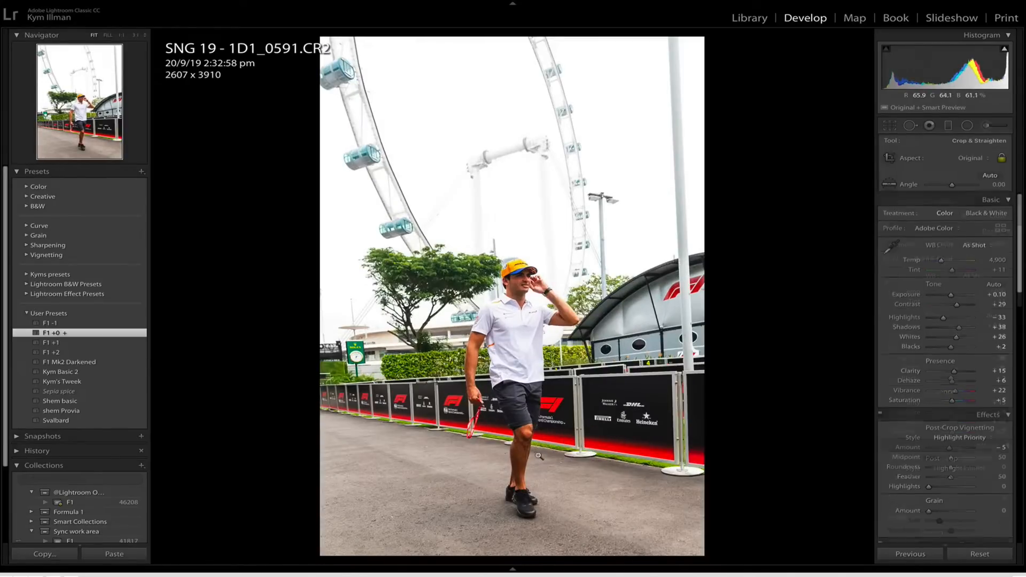
key("3")
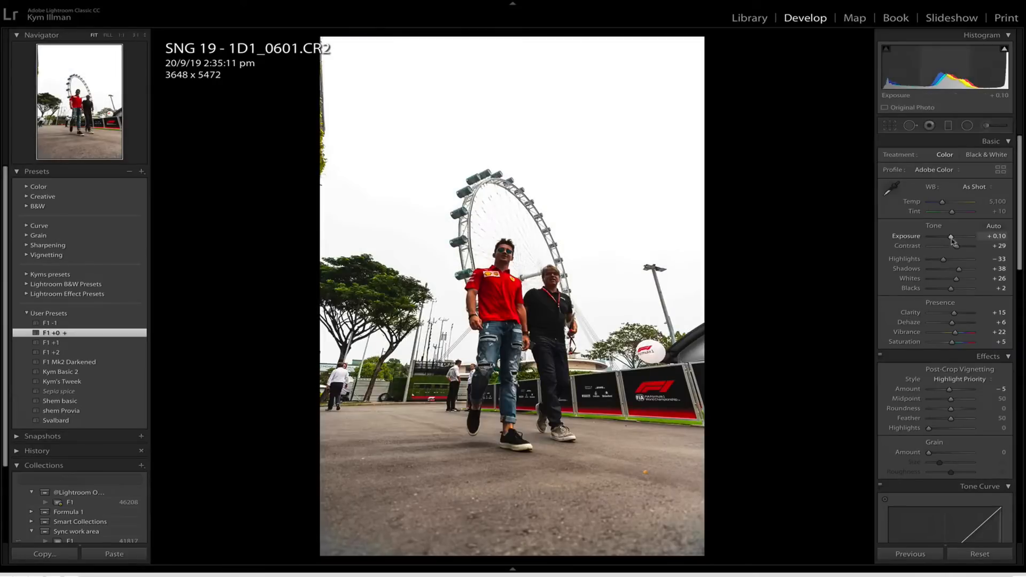
Edit 1D1_0601 with Exposure +0.45, Shadows +63 and a crop of about 2696 x 4044 around both men, and rate it 3 stars.
left_click_drag(958, 269, 965, 270)
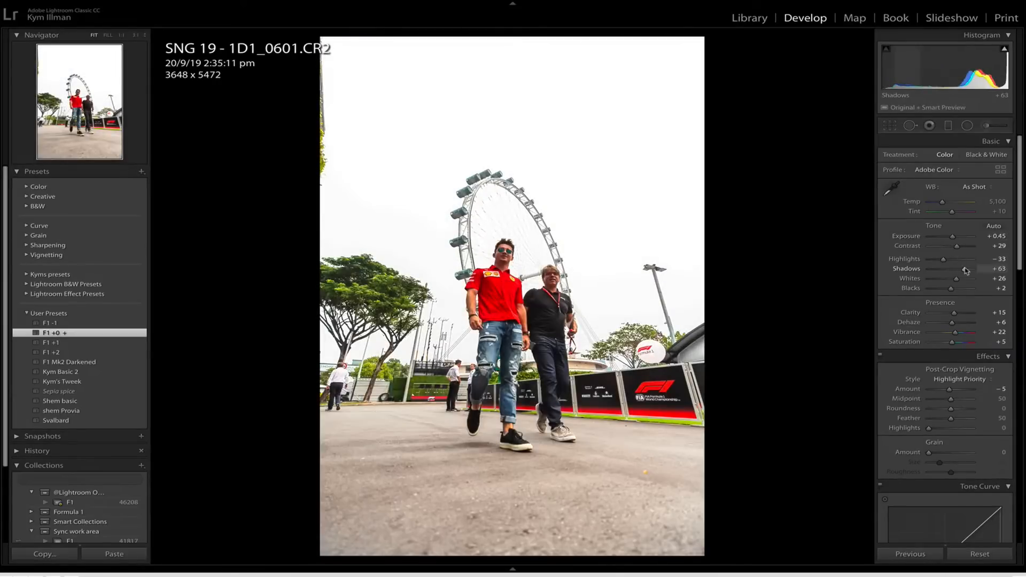
key("r")
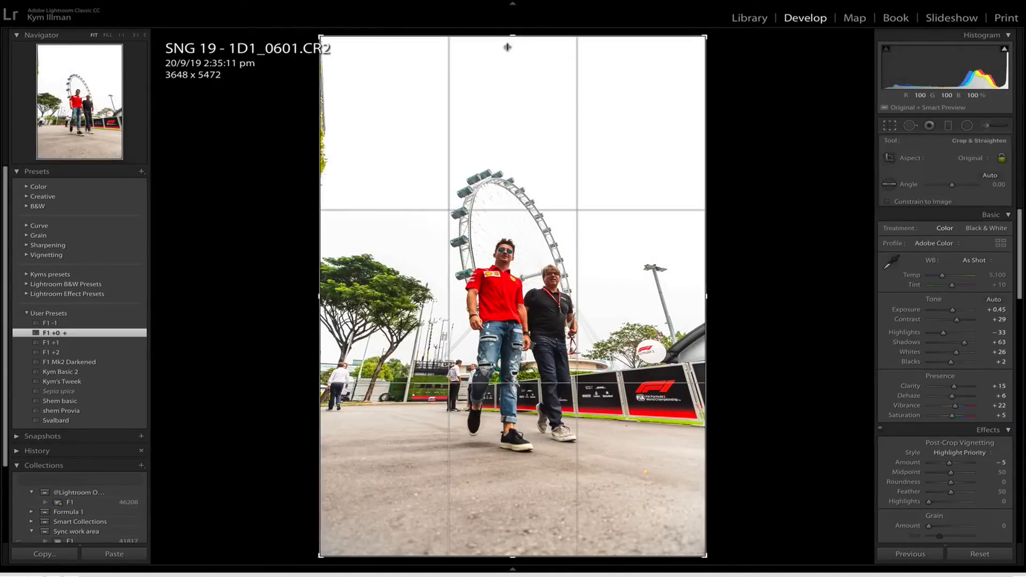
left_click_drag(508, 39, 508, 105)
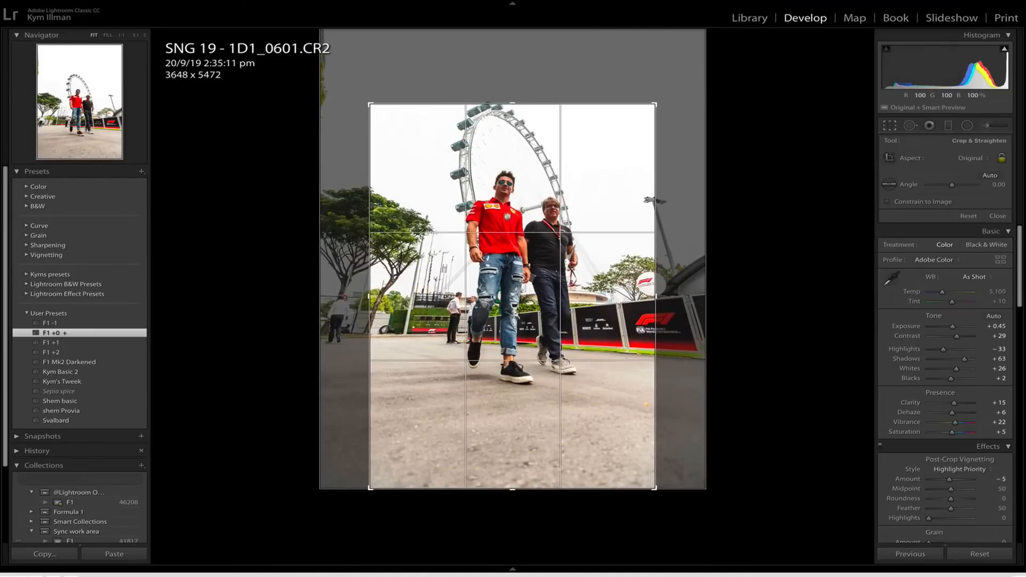
left_click_drag(507, 215, 507, 245)
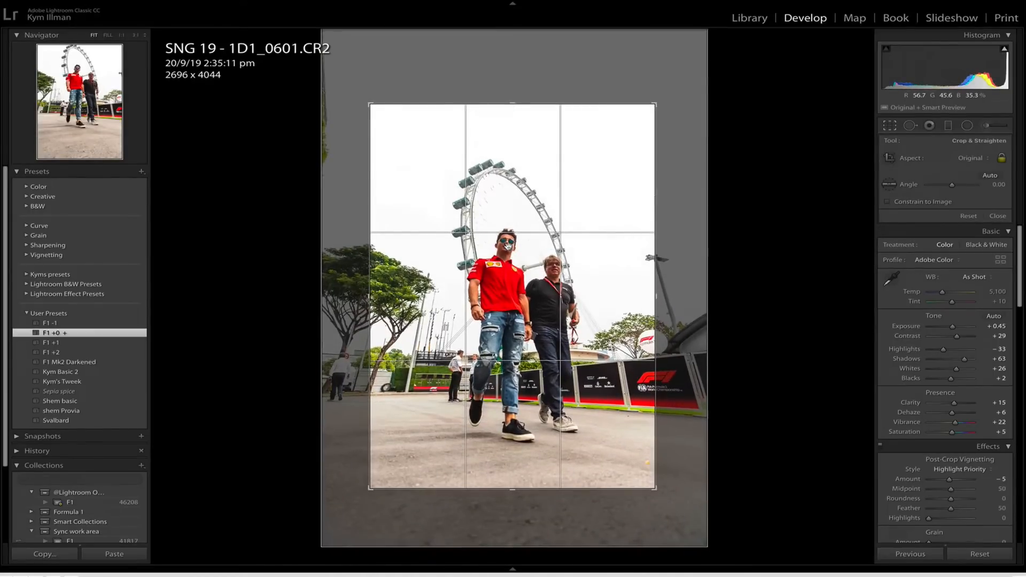
key("Return")
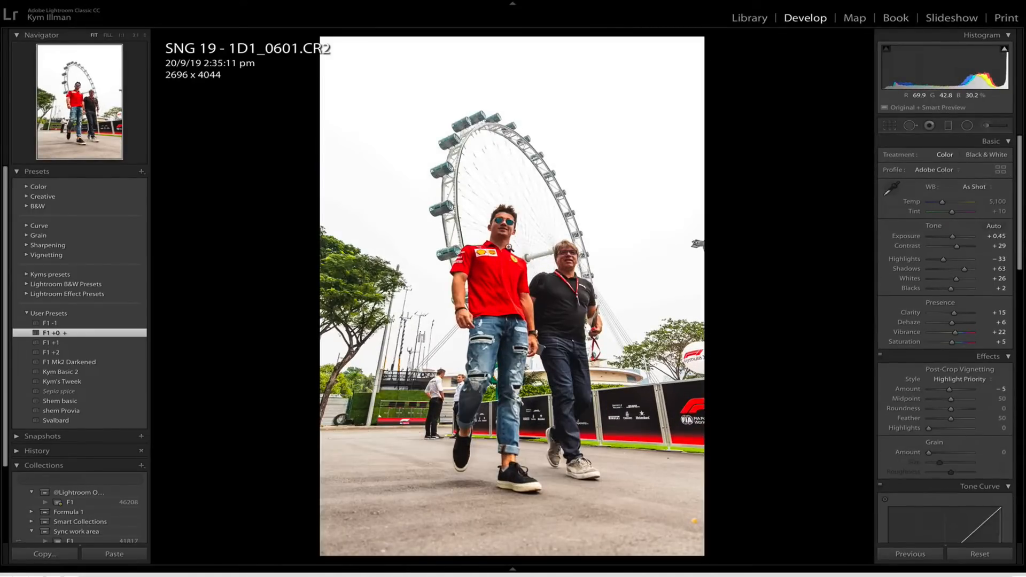
key("3")
key("Right")
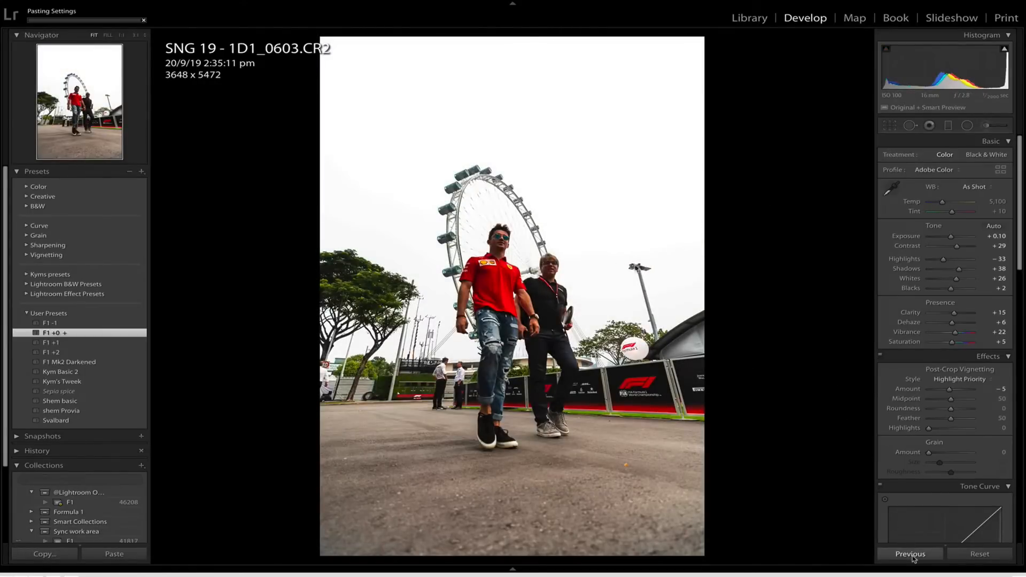
Rate 1D1_0603 3 stars and move on to 1D1_0612.
key("3")
key("Right")
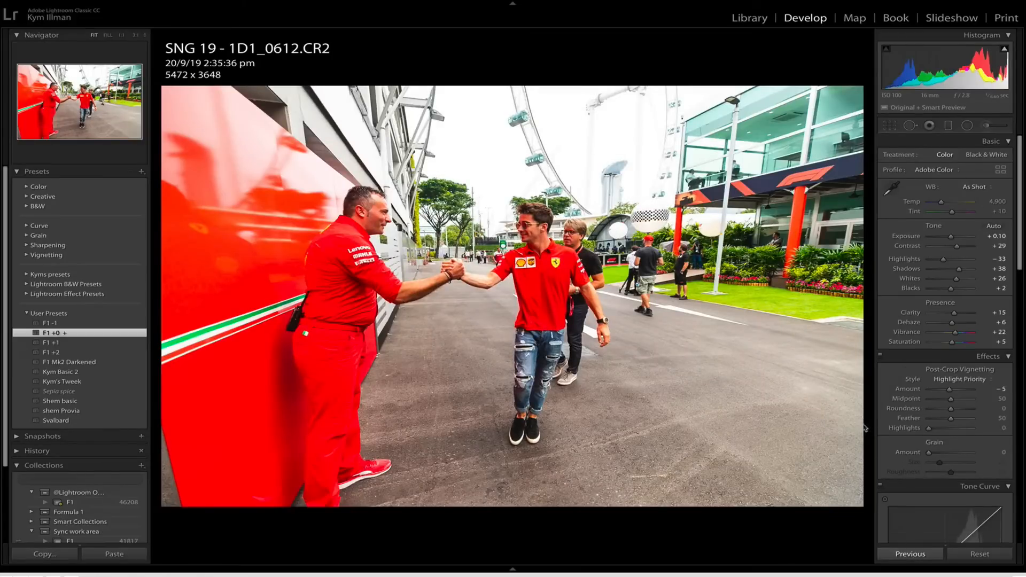
Crop 1D1_0612 to about 4460 x 2973 around the two men shaking hands, and set its Exposure to -0.10.
key("r")
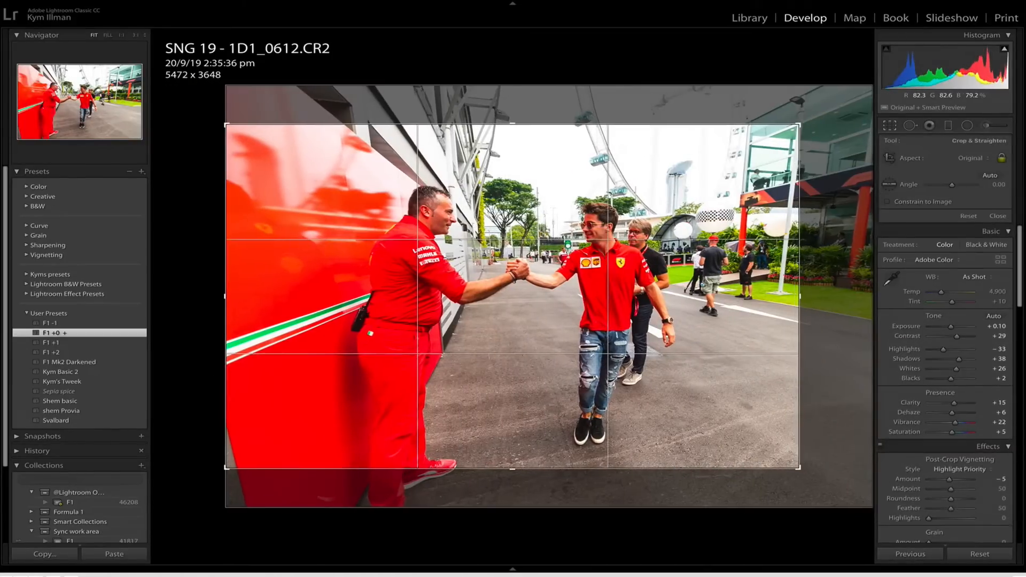
left_click_drag(690, 372, 687, 336)
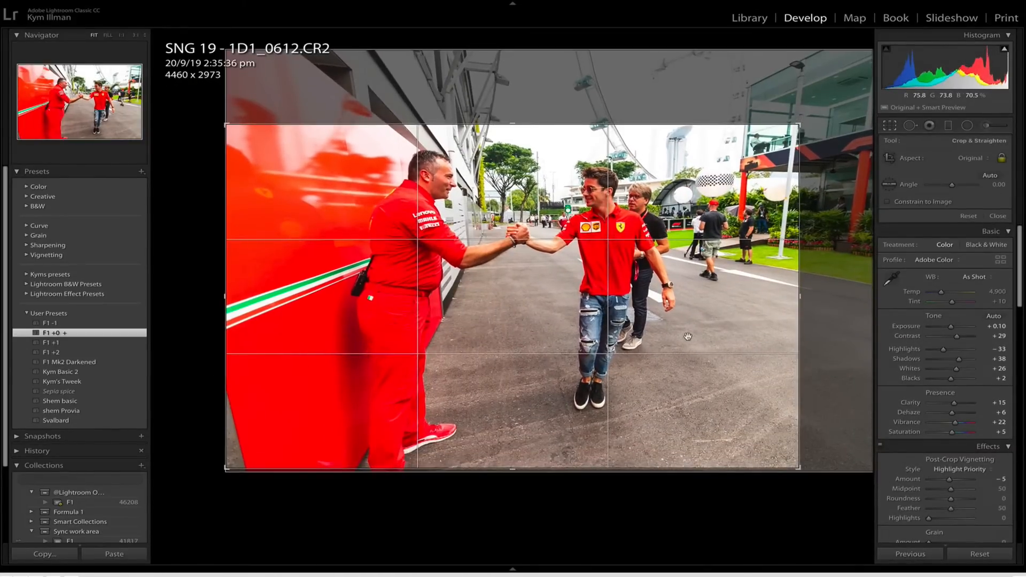
key("Return")
key("backslash")
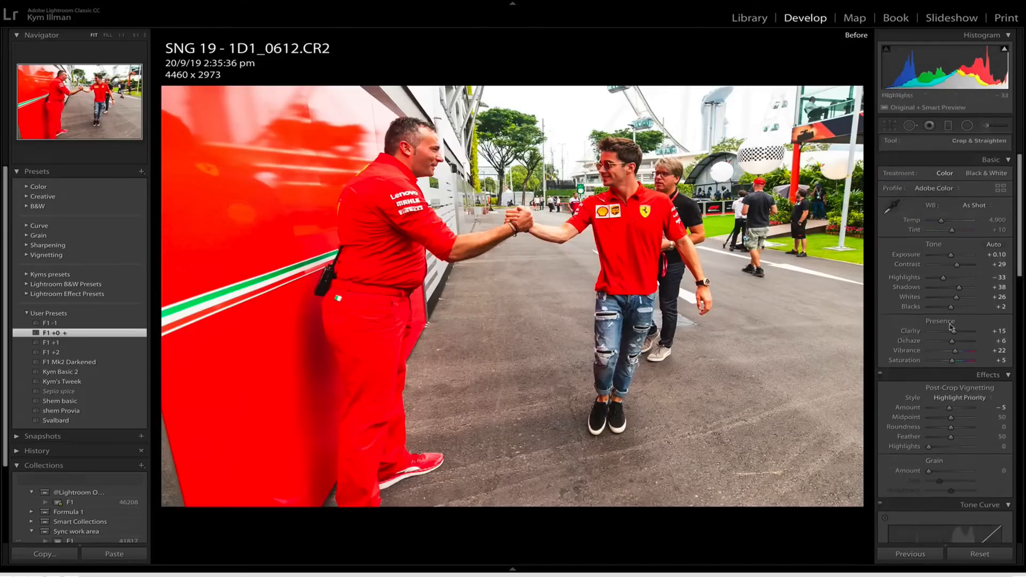
left_click_drag(951, 239, 950, 239)
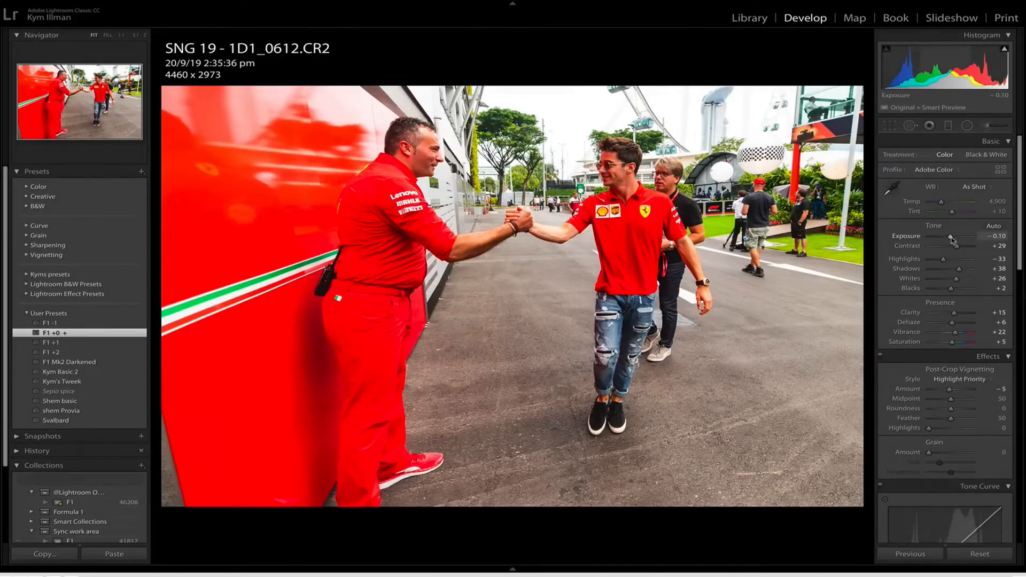
key("Right")
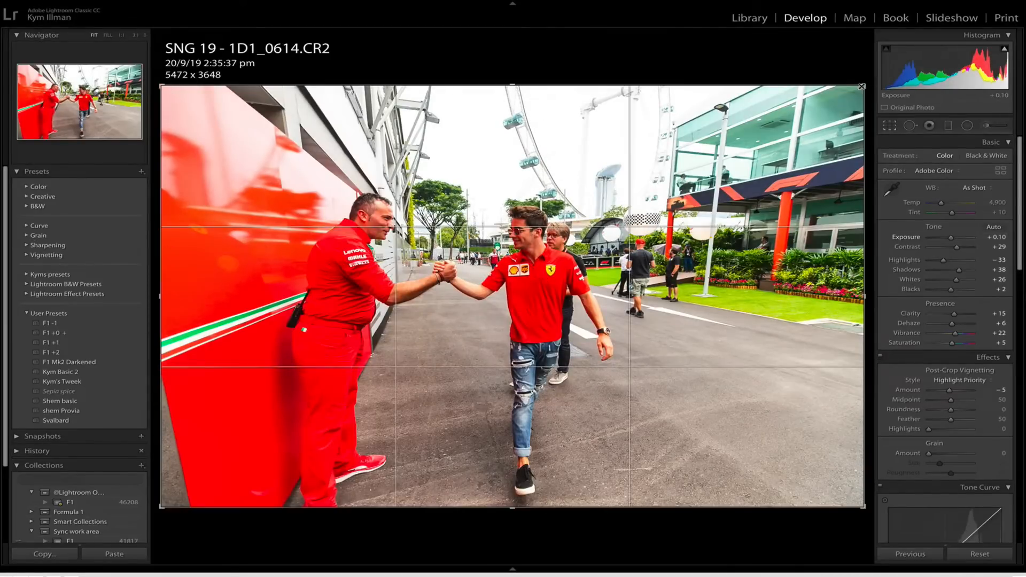
Crop 1D1_0614 to about 4342 x 2895 around the handshake, and rate it 3 stars.
key("r")
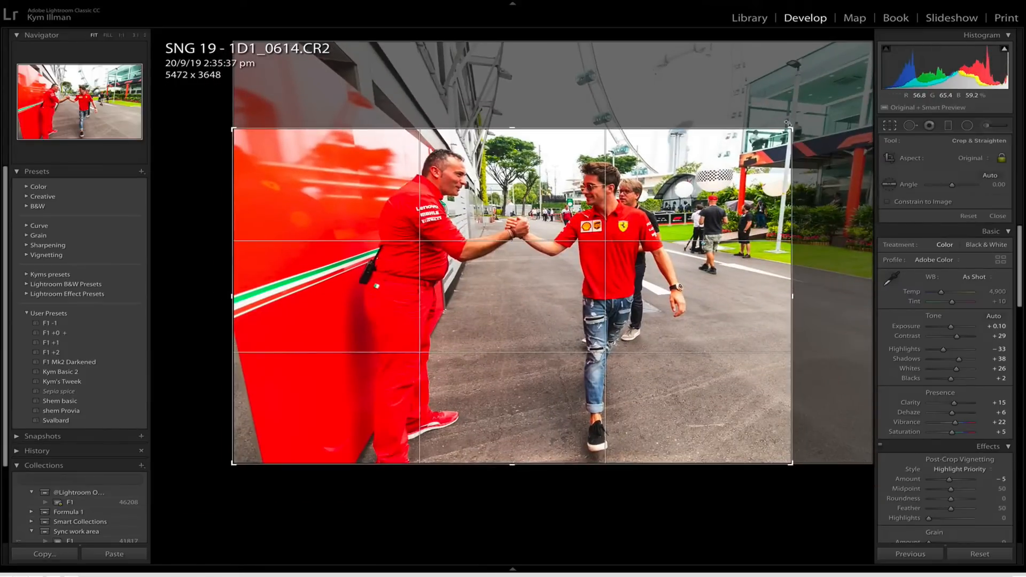
key("Return")
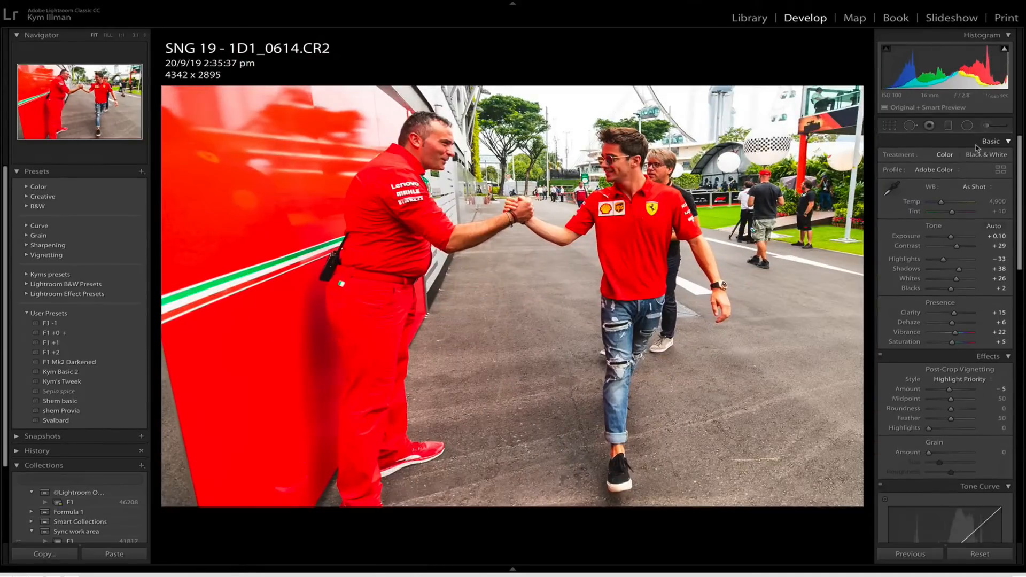
key("3")
key("Right")
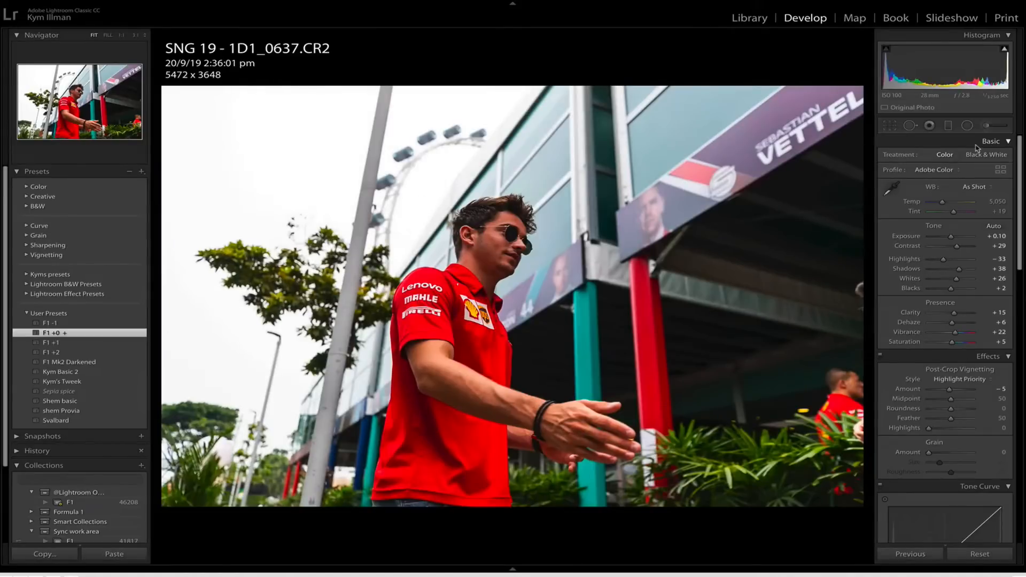
Crop 1D1_0637 to about 4729 x 3153 around the man in the red shirt, with Shadows at +65 and a 3-star rating.
key("r")
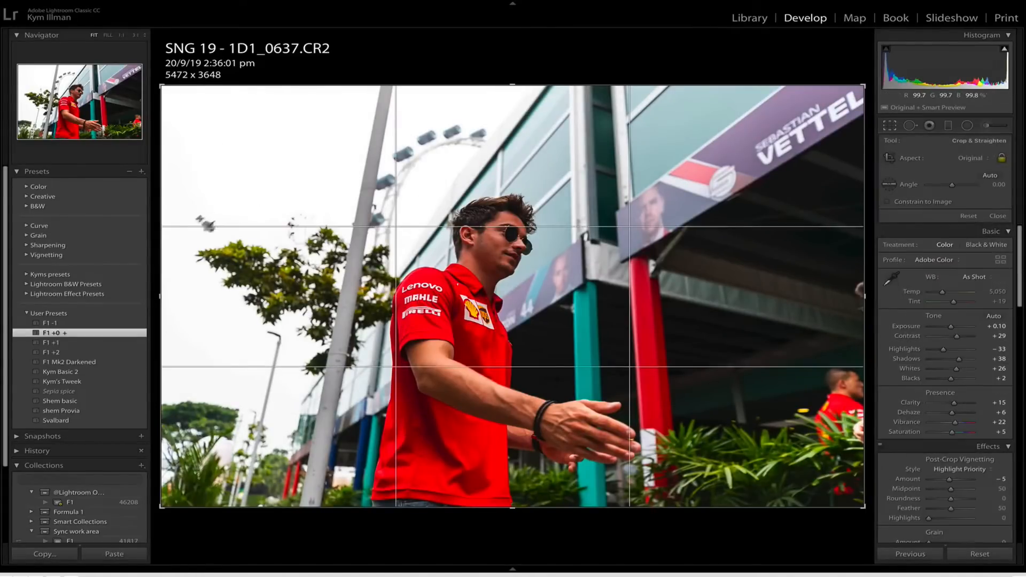
left_click_drag(163, 241, 210, 235)
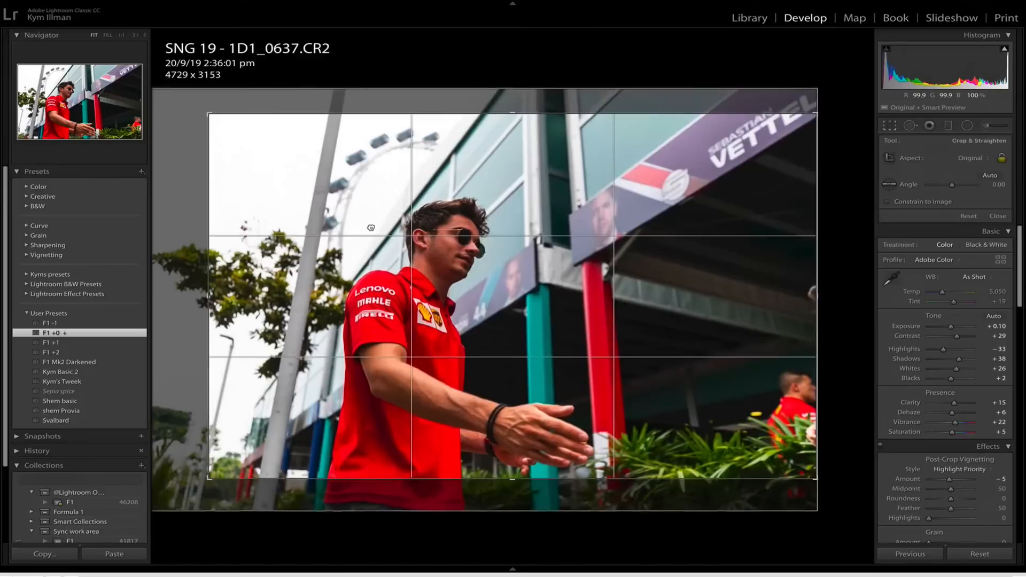
key("Return")
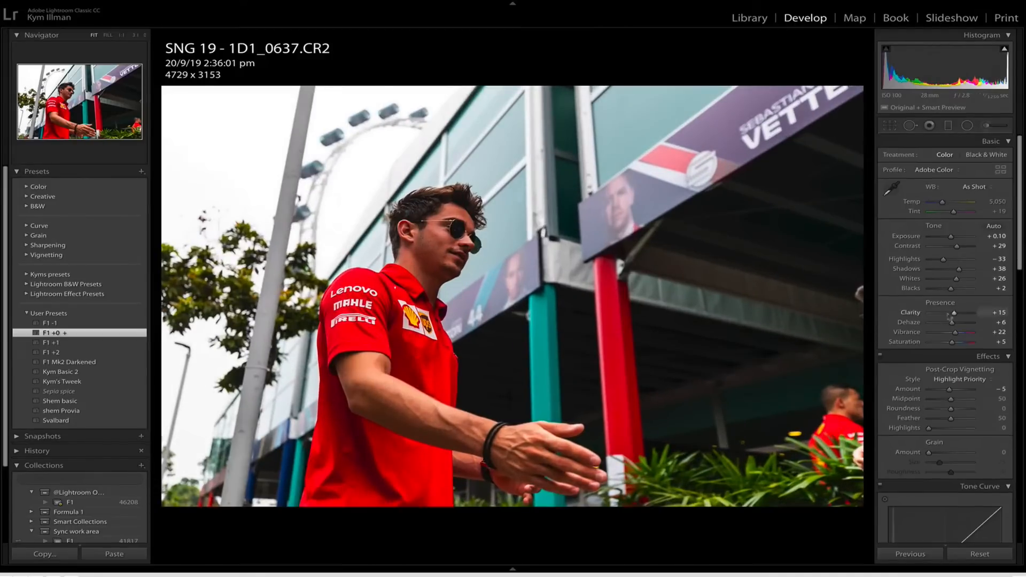
left_click_drag(958, 268, 966, 270)
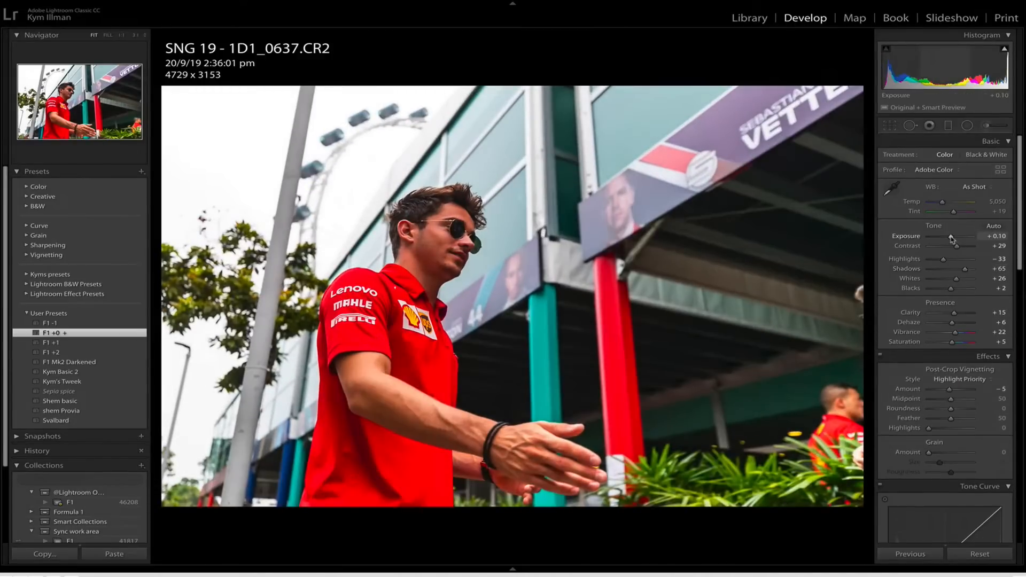
key("3")
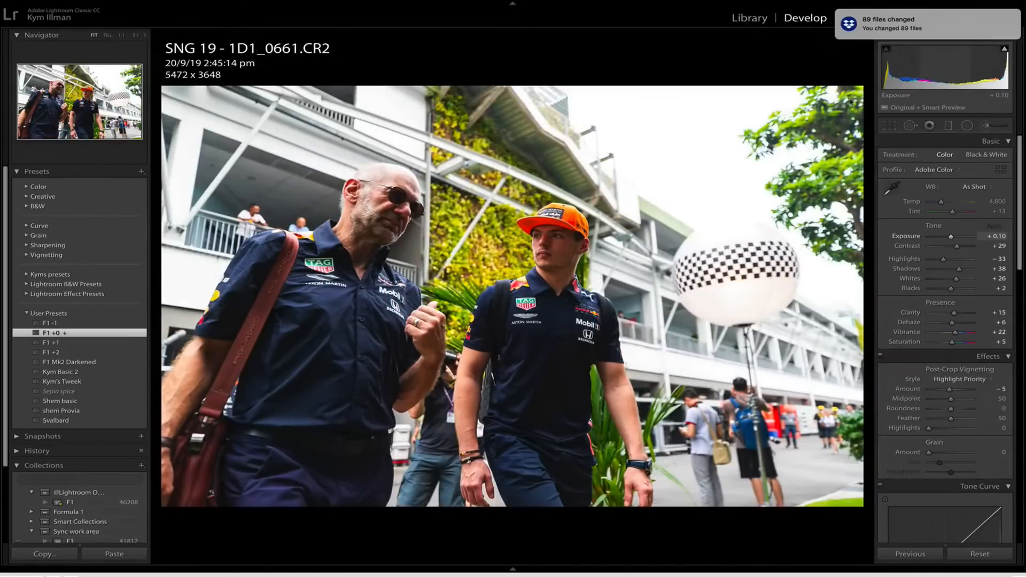
Crop 1D1_0661 to about 4714 x 3142 around the two walking men, with Shadows at +66 and a 3-star rating.
key("r")
left_click_drag(862, 87, 817, 124)
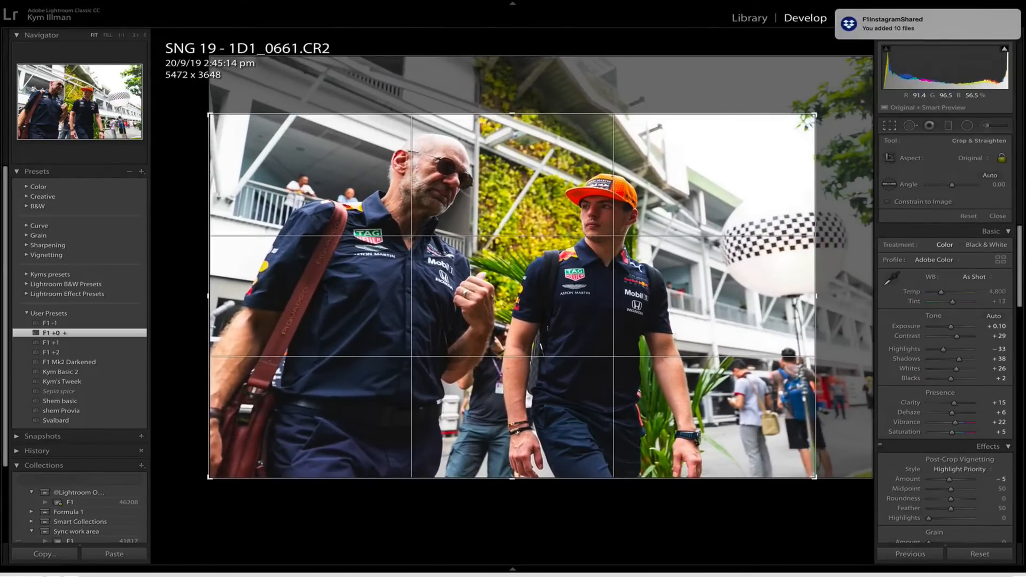
left_click_drag(740, 247, 685, 235)
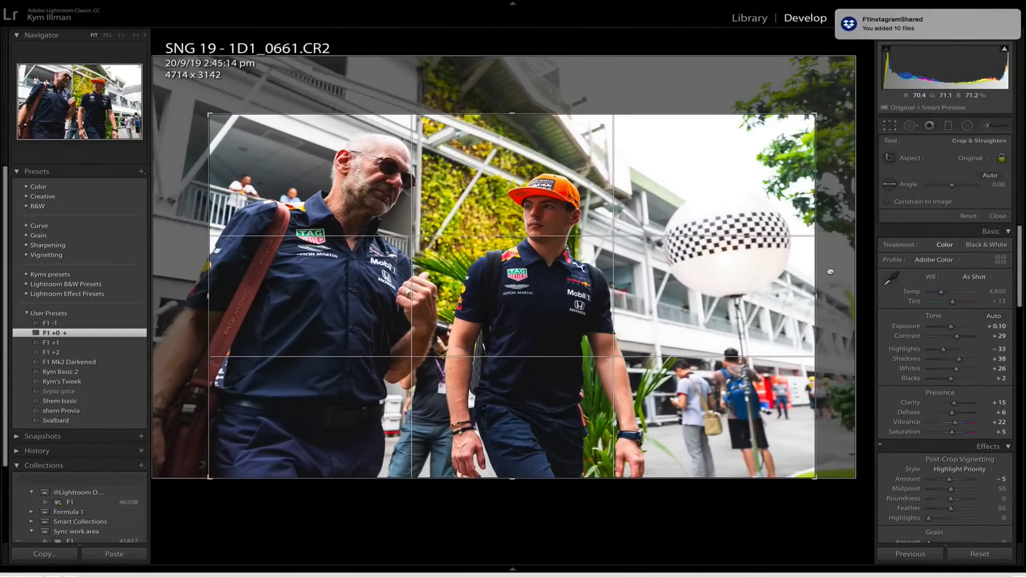
key("Return")
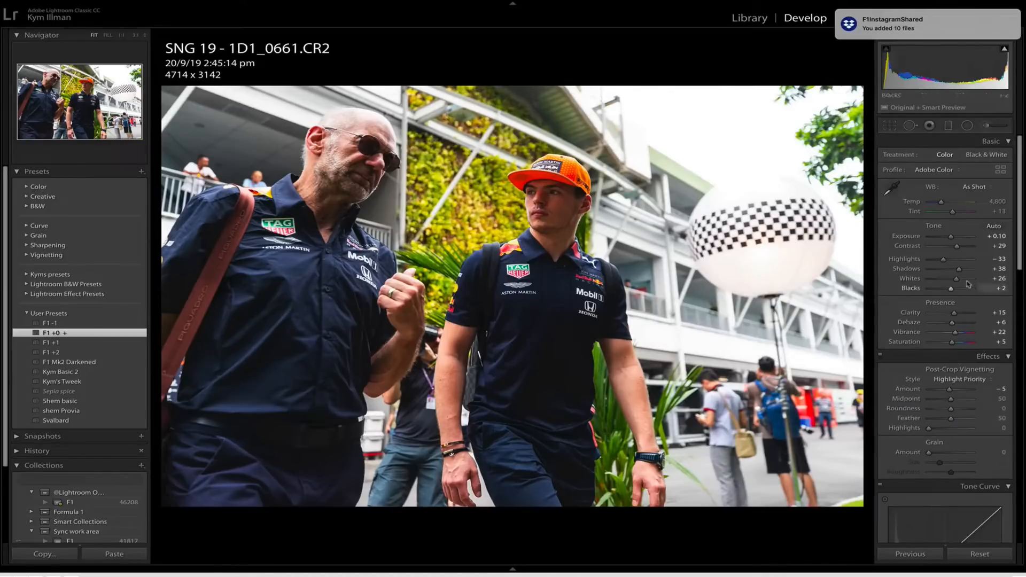
left_click_drag(959, 268, 965, 269)
key("3")
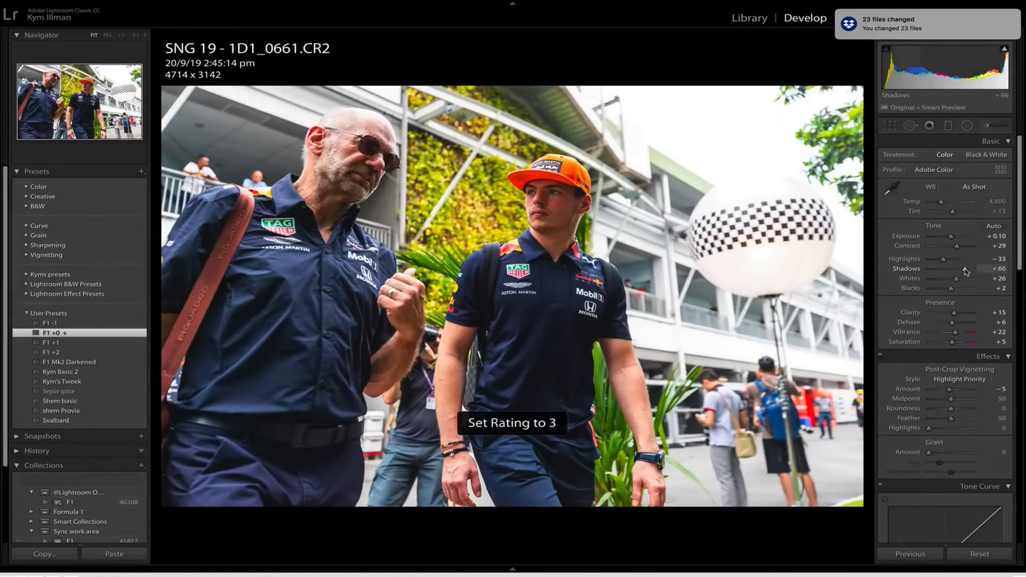
key("Right")
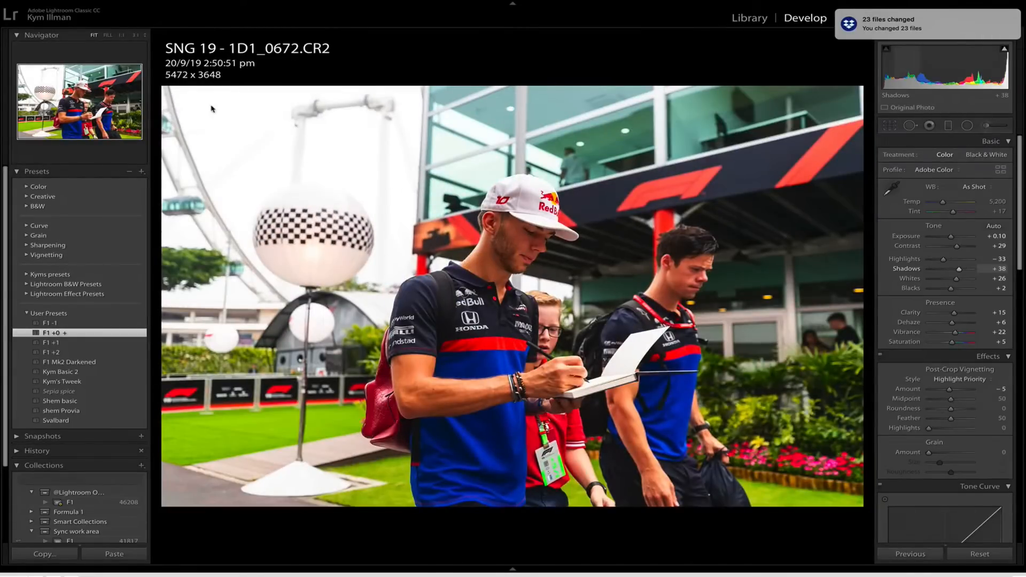
Crop 1D1_0672 to about 4478 x 2986, keeping the checkered balloon and the man signing, with Shadows at +61 and a 3-star rating.
key("r")
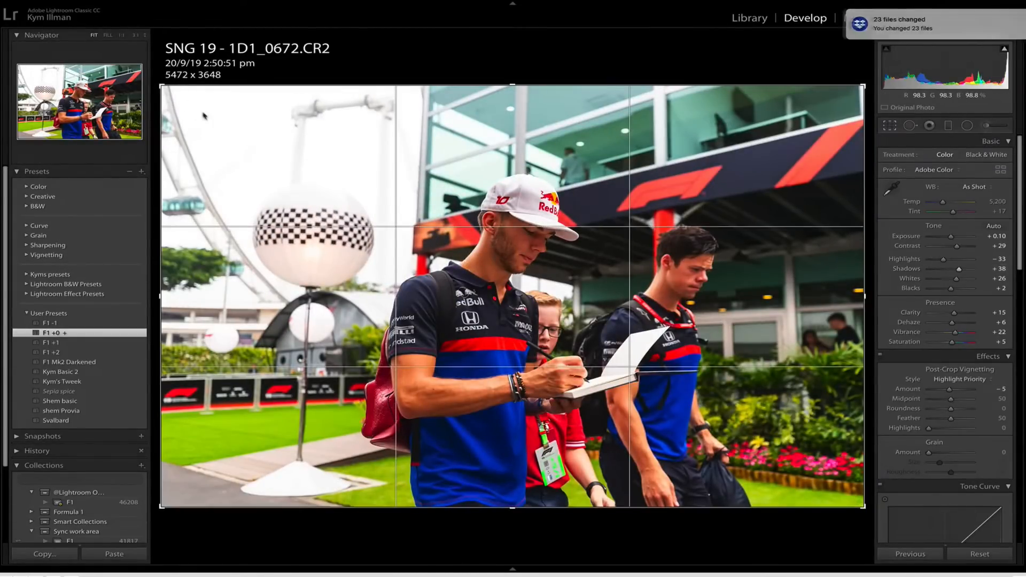
left_click_drag(161, 85, 225, 124)
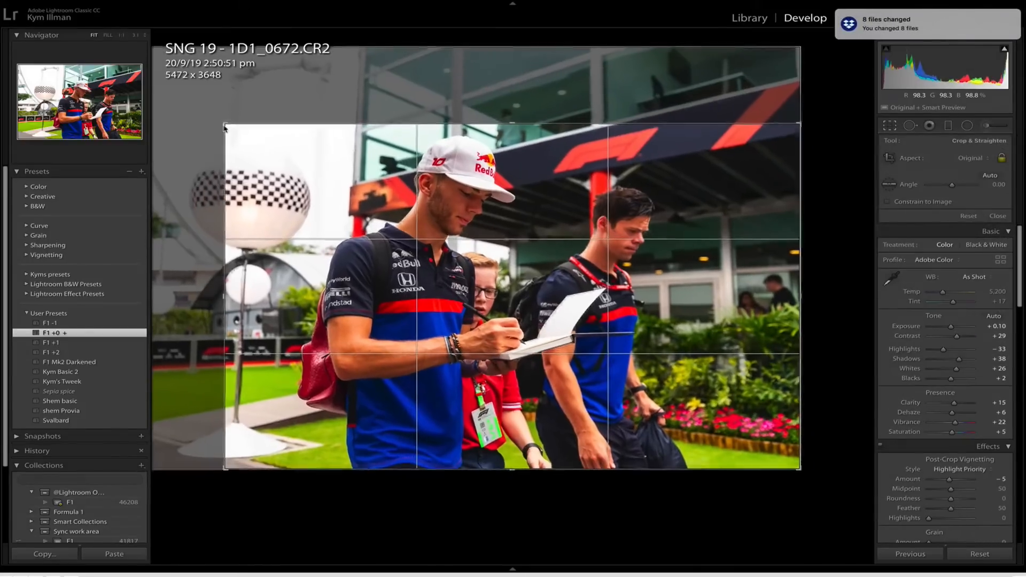
left_click_drag(370, 271, 425, 272)
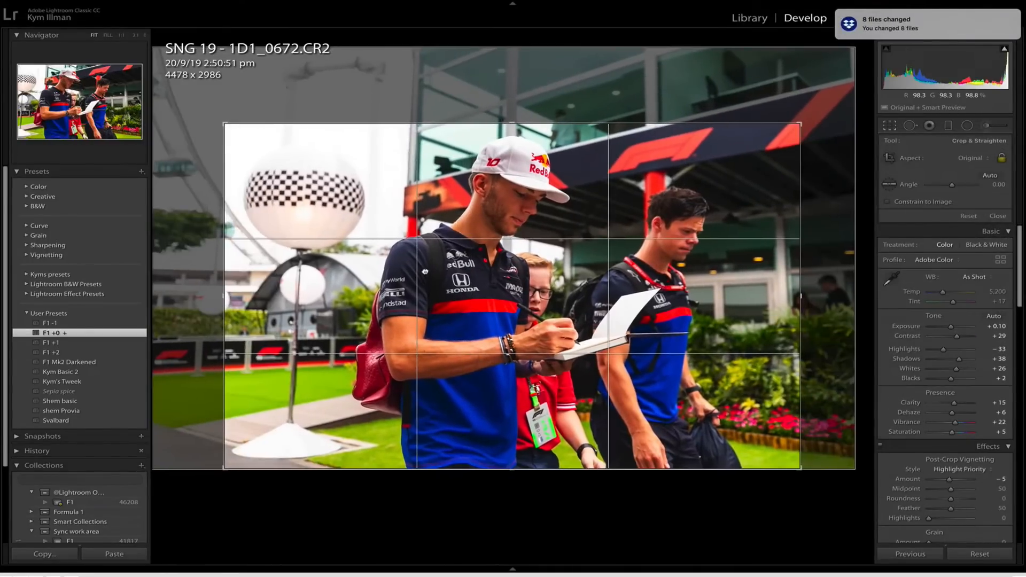
key("Return")
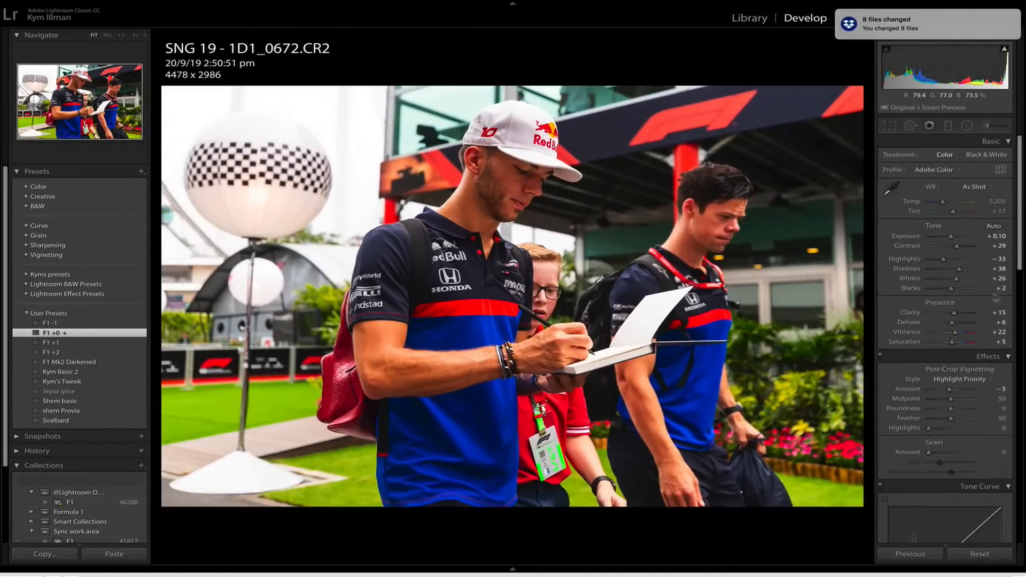
left_click_drag(959, 269, 965, 271)
key("3")
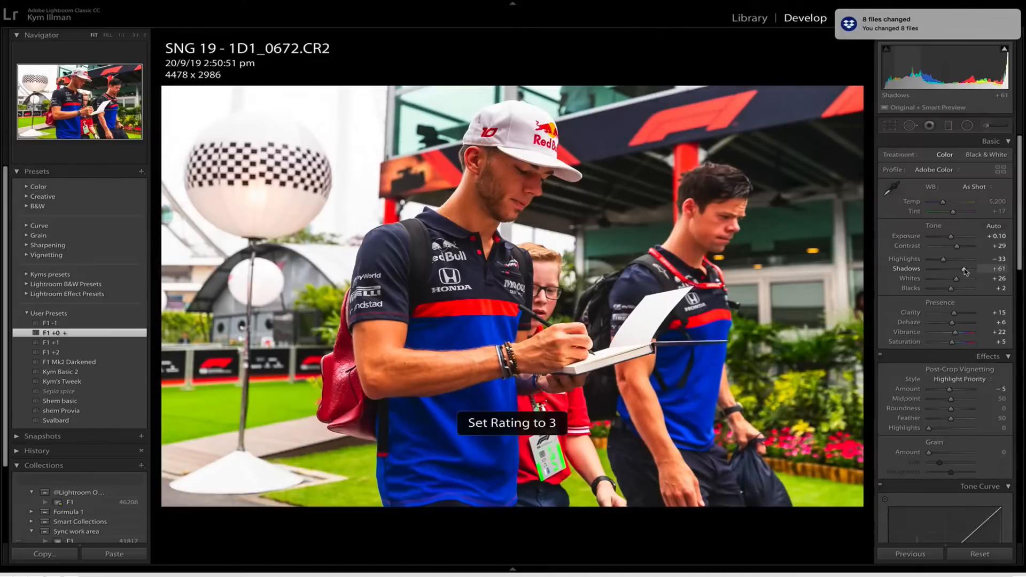
key("Right")
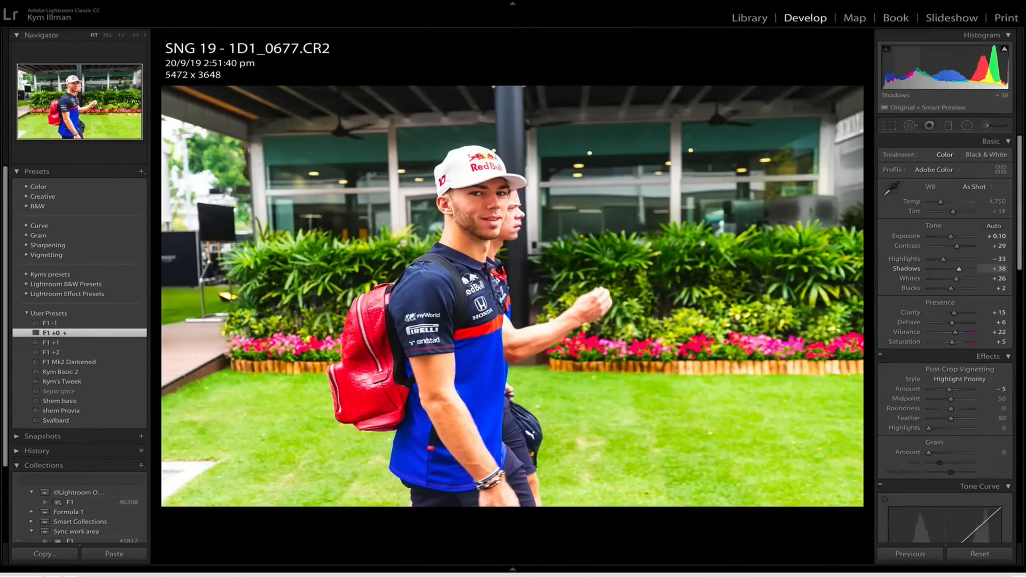
Crop 1D1_0677 to a portrait of about 2340 x 3513 around the man with the red backpack, with Exposure -0.10, more Dehaze and 3 stars.
key("r")
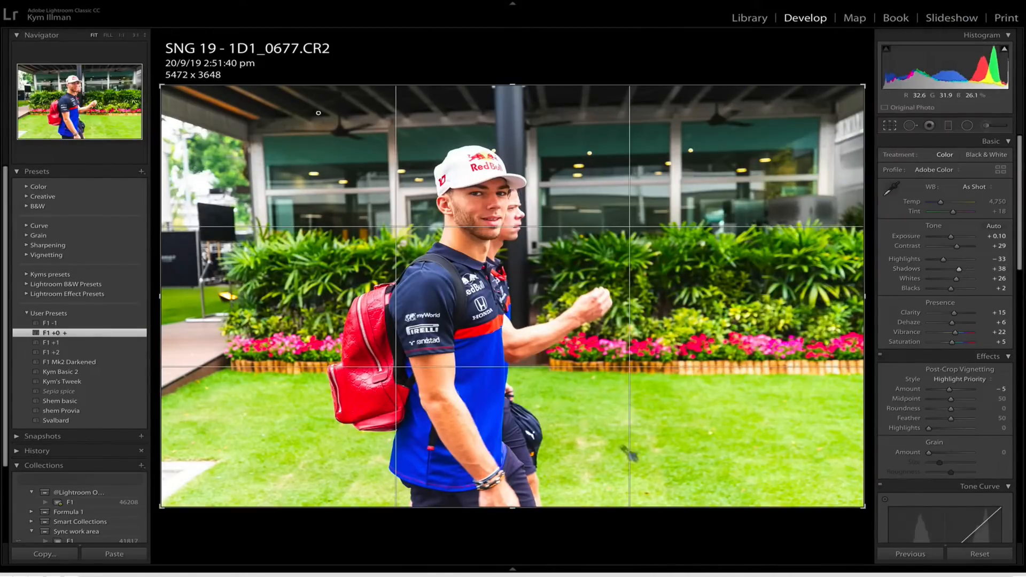
key("x")
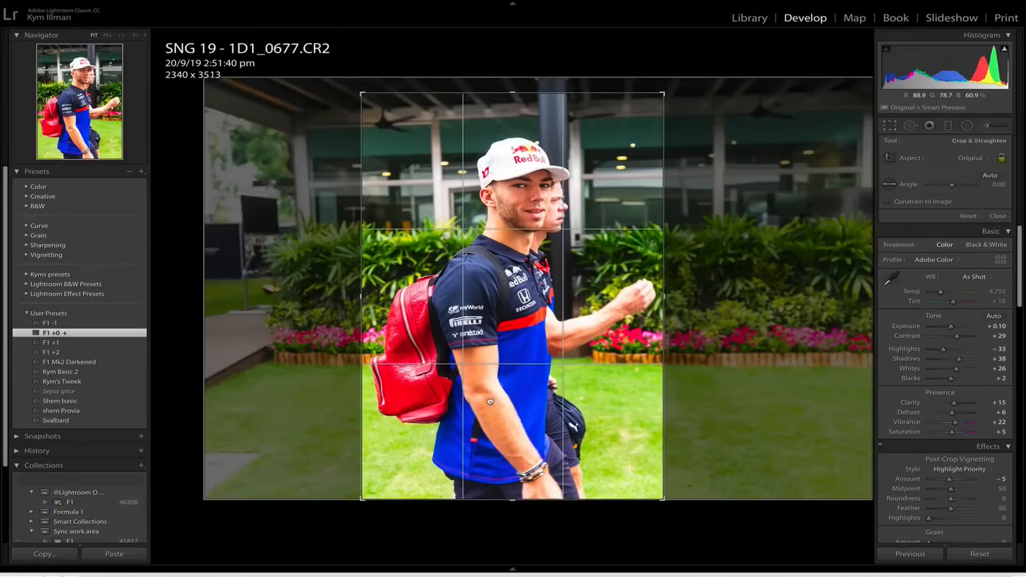
left_click_drag(490, 402, 487, 401)
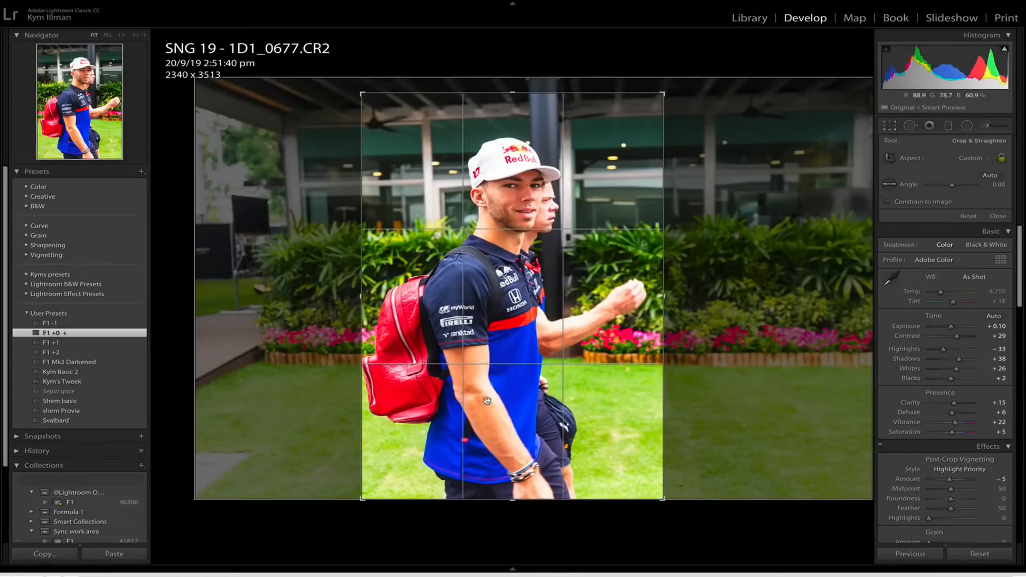
key("Return")
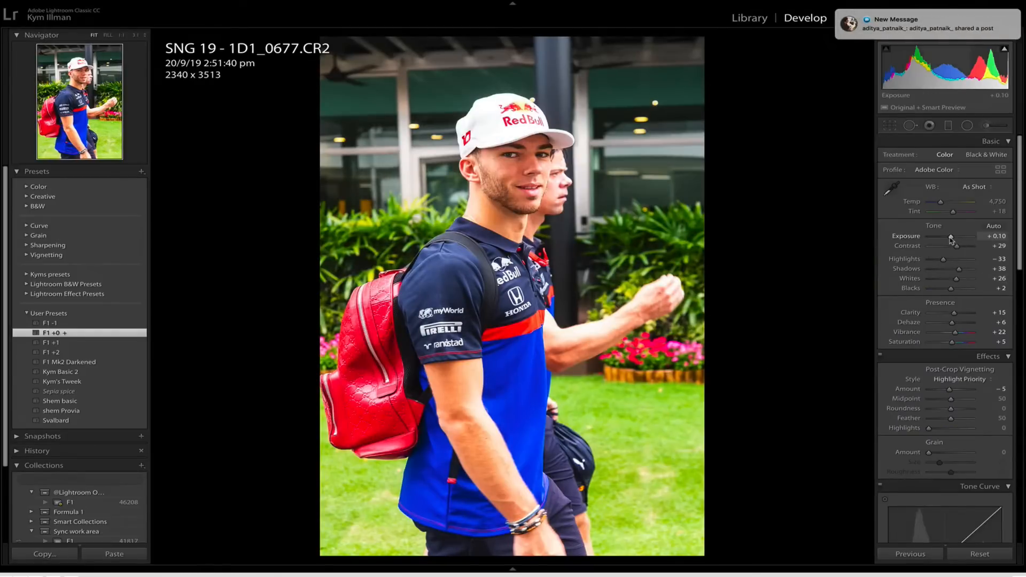
left_click_drag(950, 237, 948, 236)
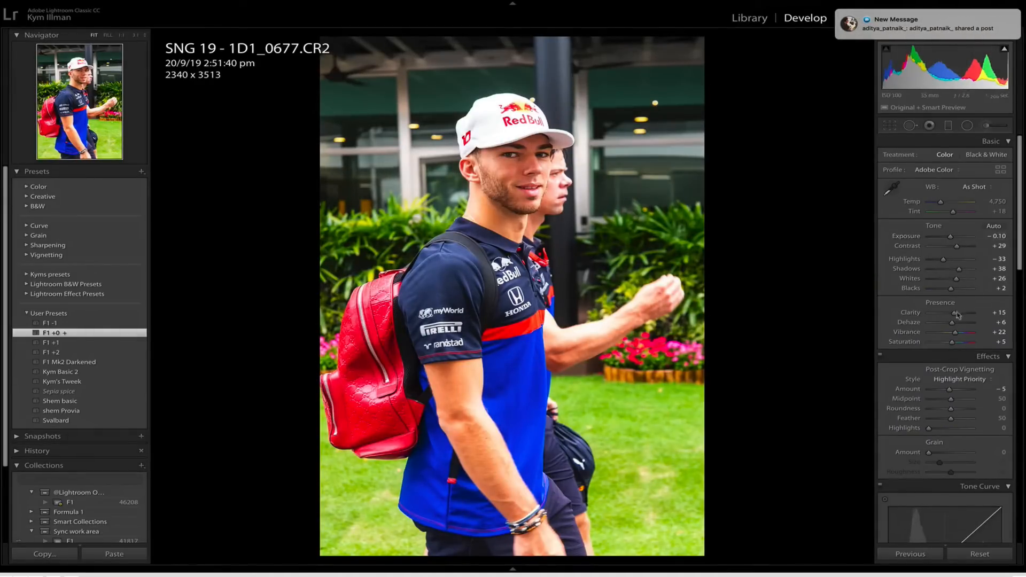
left_click_drag(951, 322, 957, 323)
key("3")
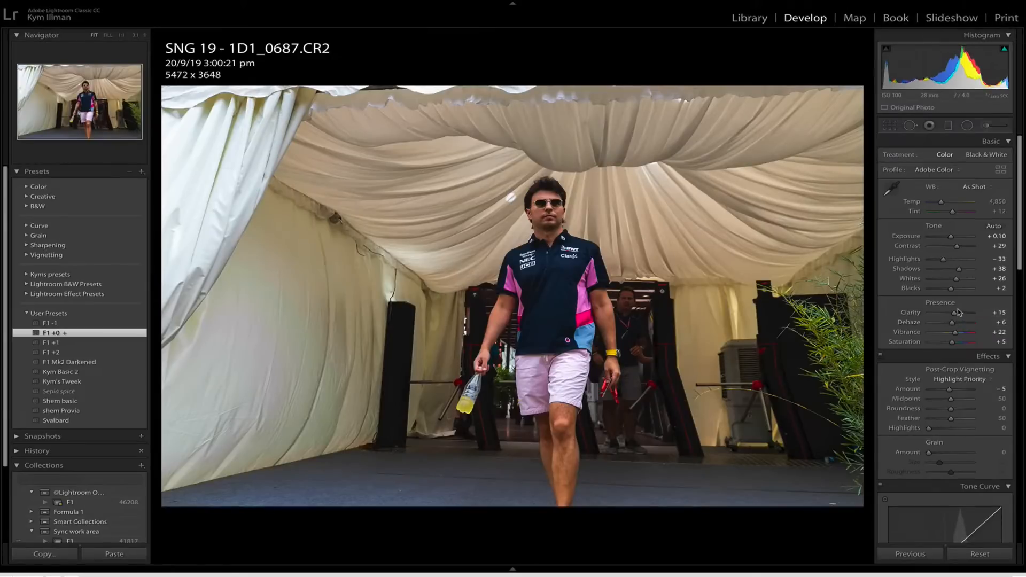
Tone 1D1_0687 with Shadows +62, Dehaze +28 and Exposure +0.35, rate it 3 stars and move on to 1D1_0696.
left_click_drag(959, 268, 963, 268)
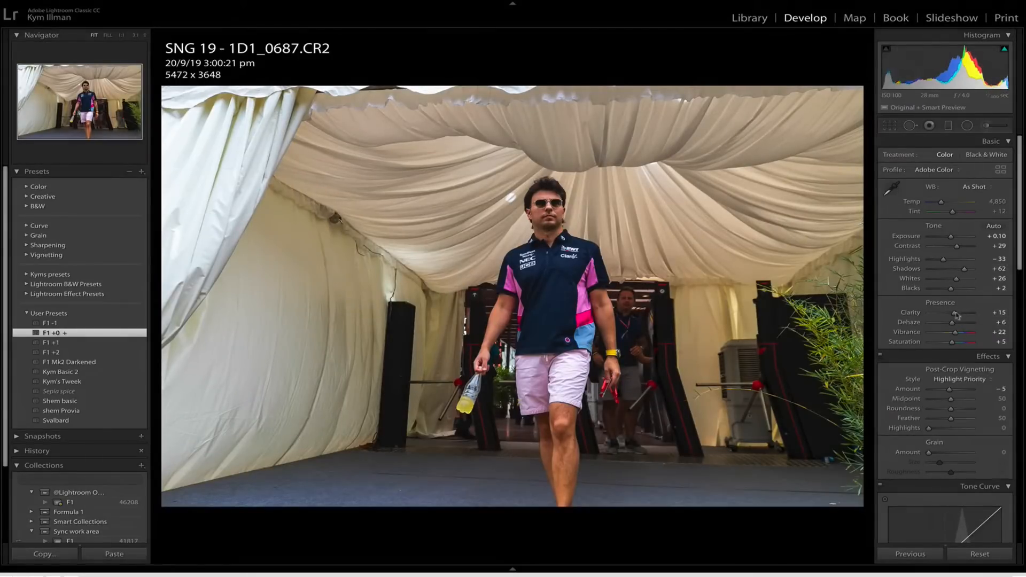
left_click_drag(952, 322, 958, 323)
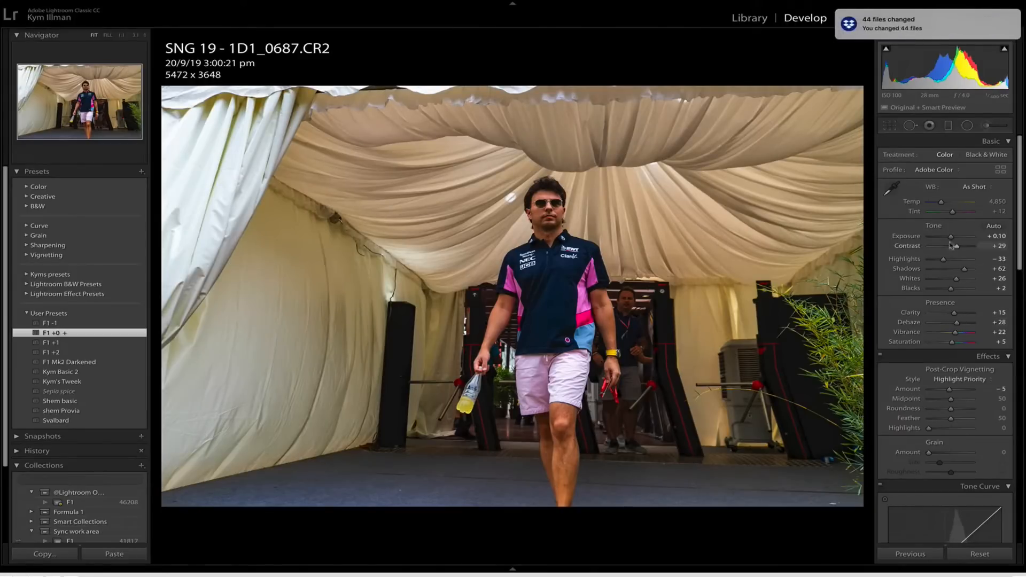
left_click_drag(950, 237, 953, 238)
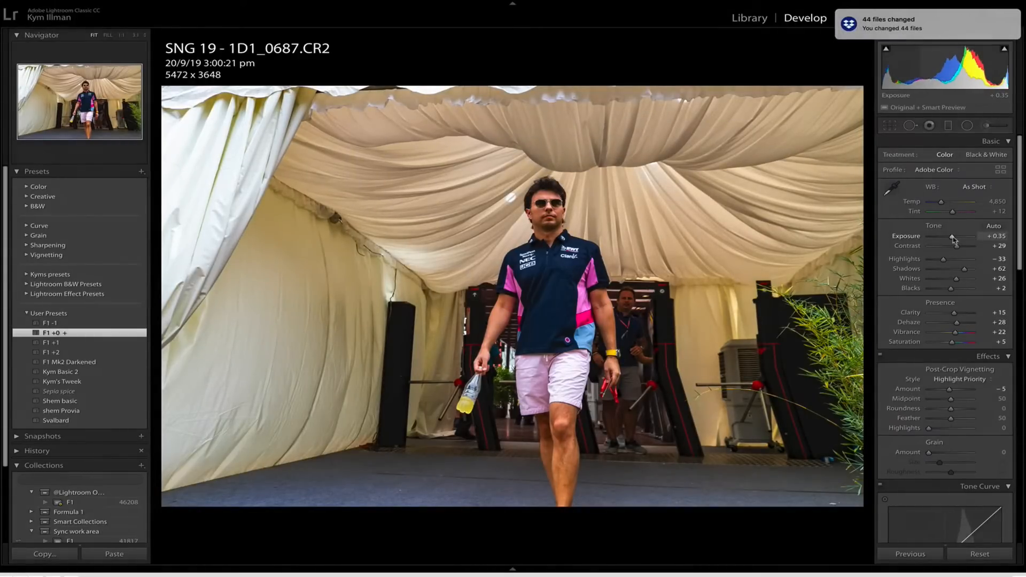
key("3")
key("Right")
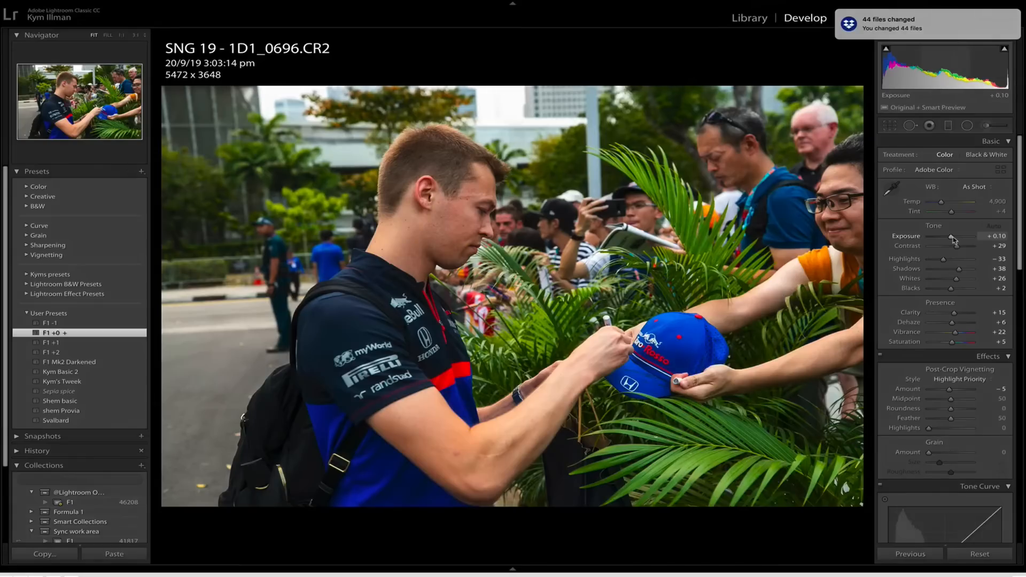
Rate 1D1_0696 three stars, then crop 1D1_0698 to about 4780 x 3187 without the left-hand bystander and rate it three stars too.
key("3")
key("Right")
key("Right")
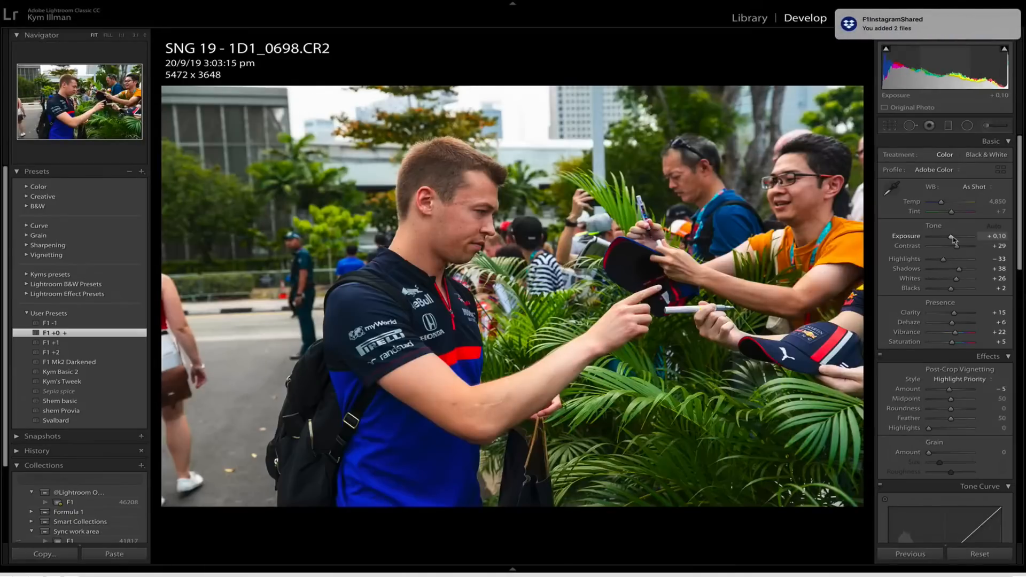
key("r")
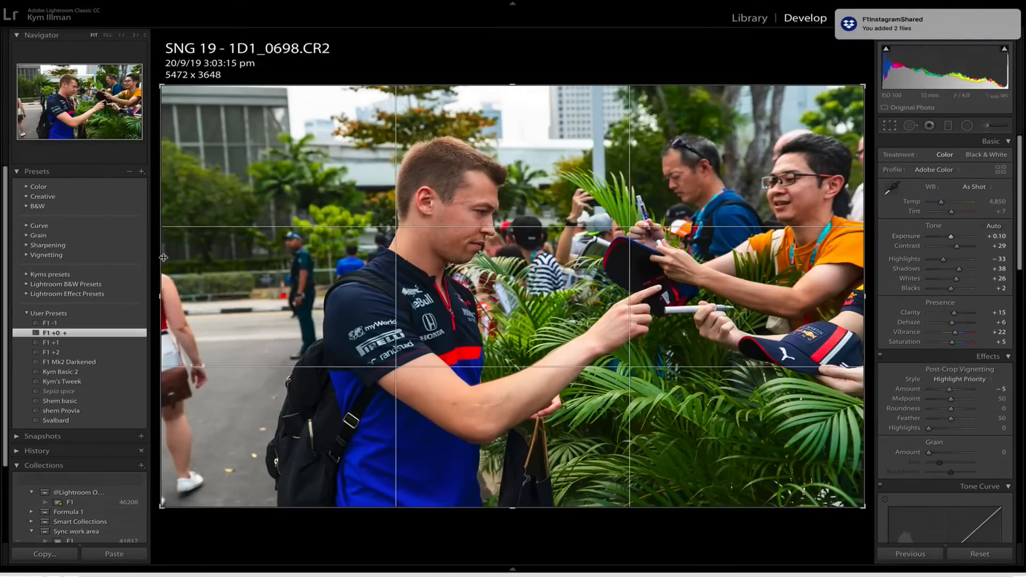
left_click_drag(162, 257, 210, 257)
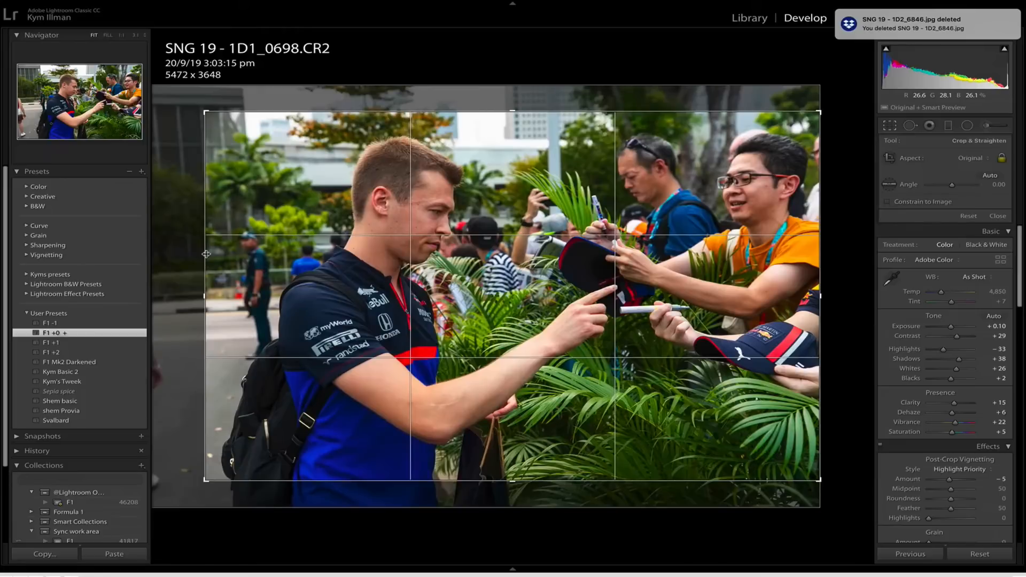
key("Return")
key("3")
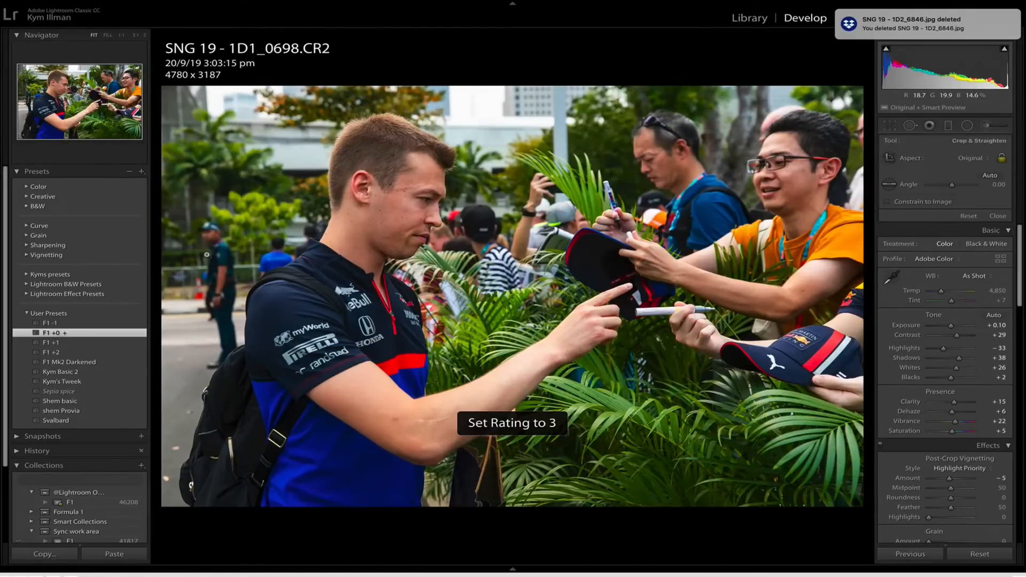
Rate 1D1_0699 three stars, crop 1D1_0707 to about 4854 x 3236 around the fans and the signing driver, and give it three stars.
key("Right")
key("3")
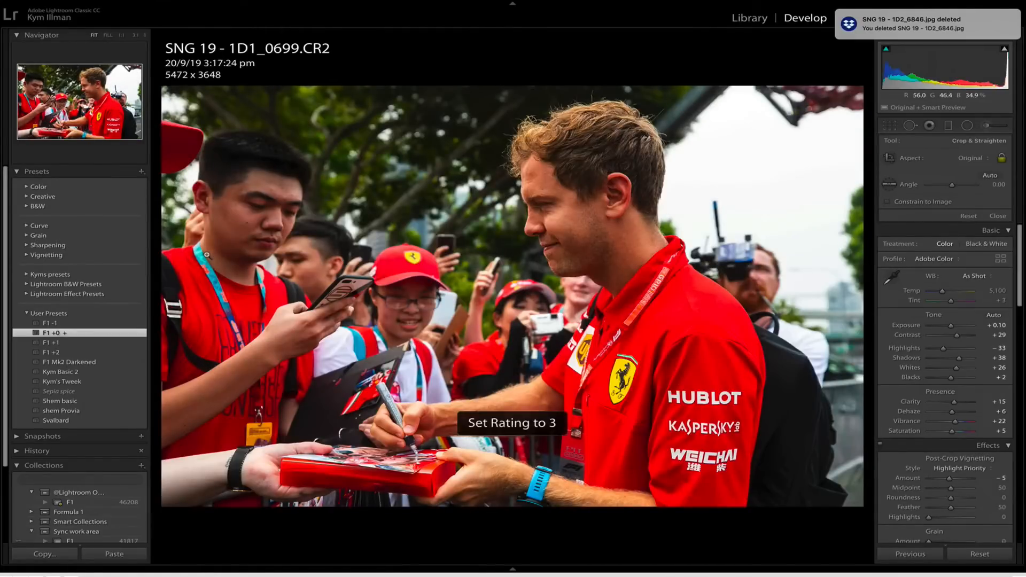
key("Right")
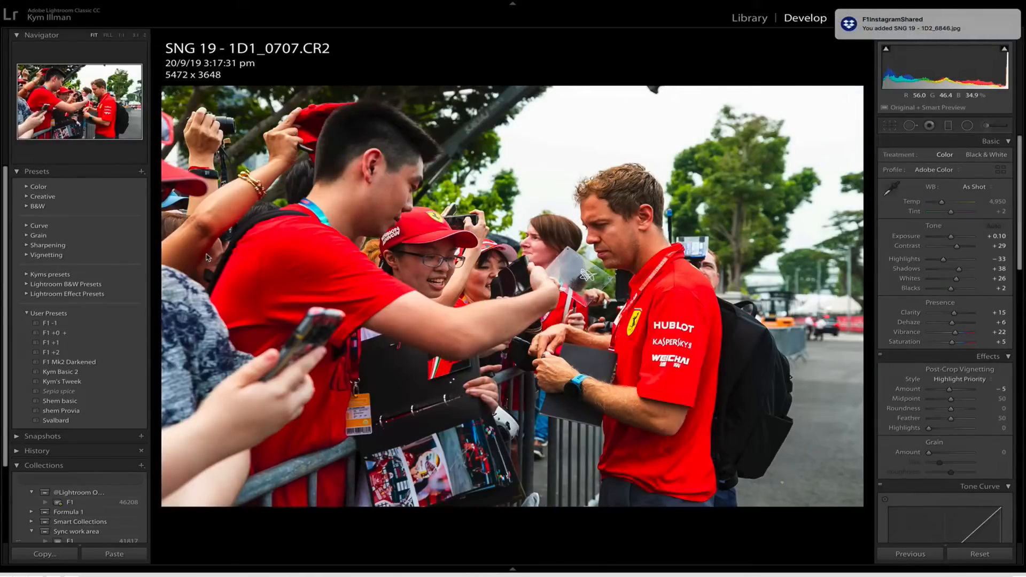
key("r")
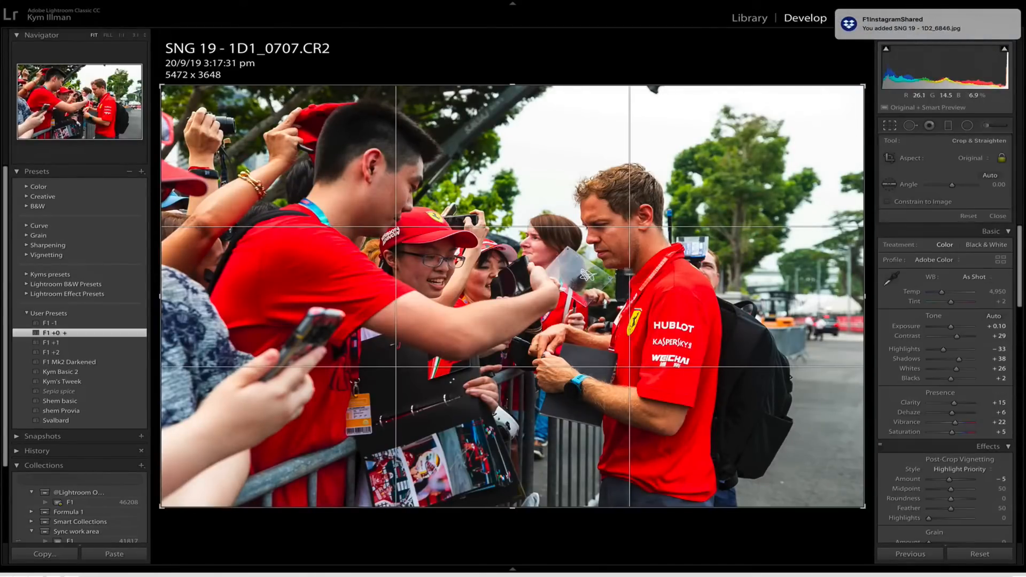
left_click_drag(864, 294, 825, 295)
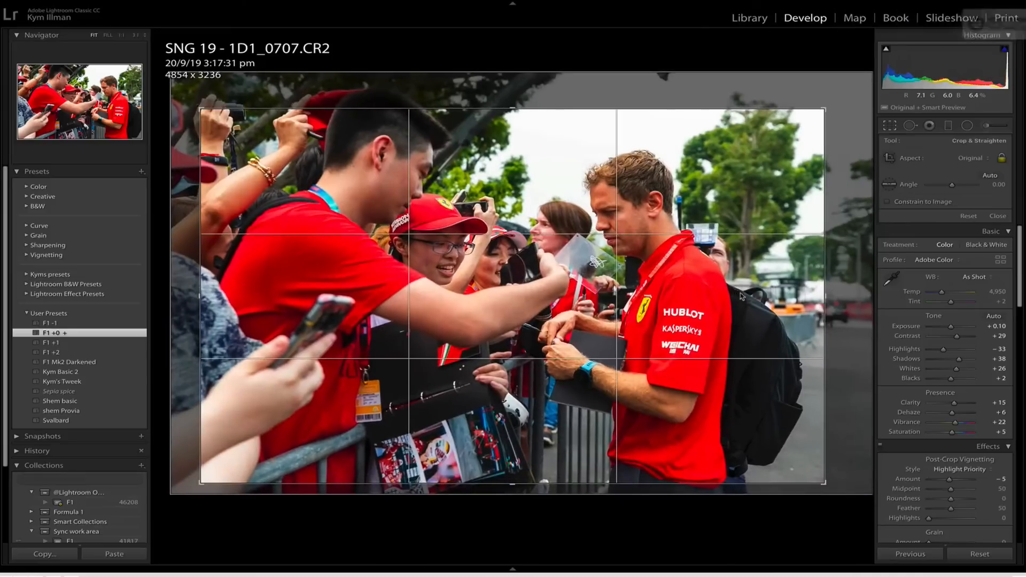
key("r")
key("3")
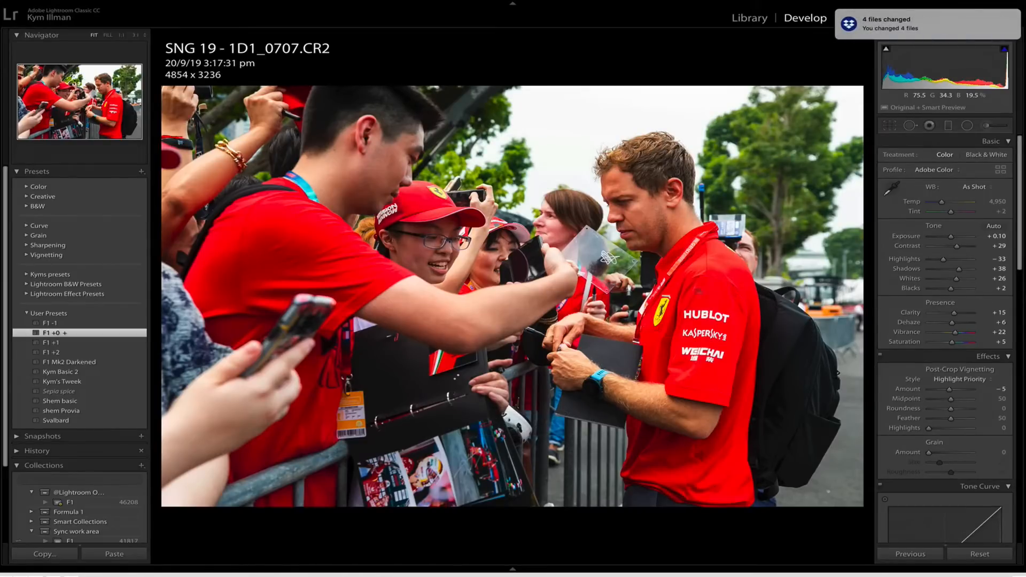
Filter the library to the one-star photo, delete it from disk, and filter the library to three-star photos.
key("g")
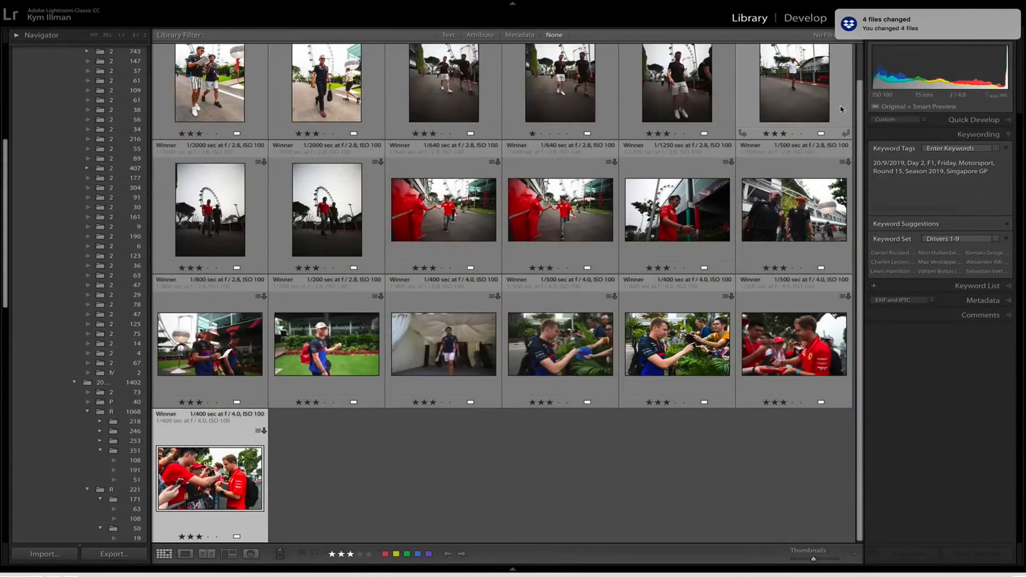
key("super+l")
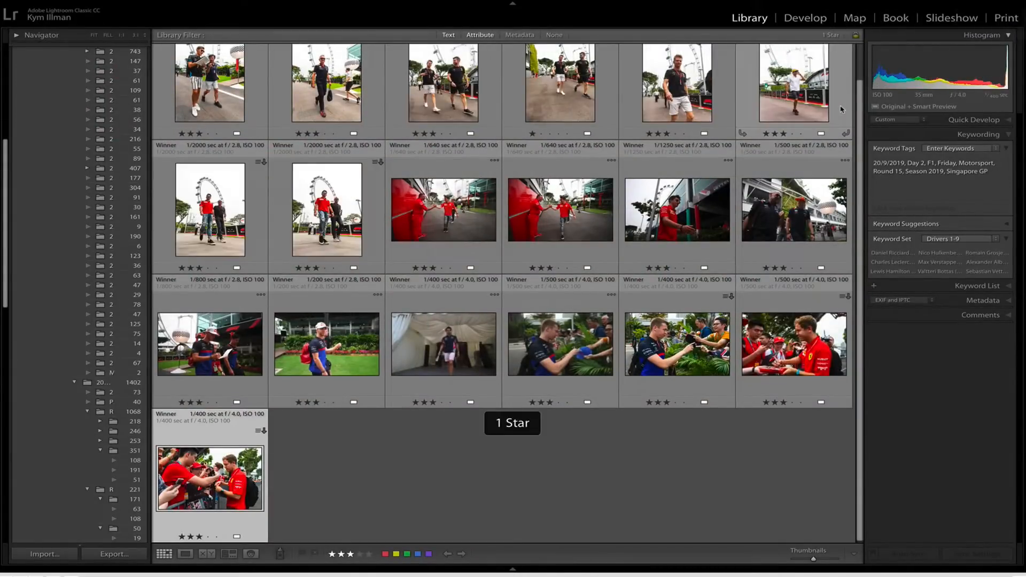
key("BackSpace")
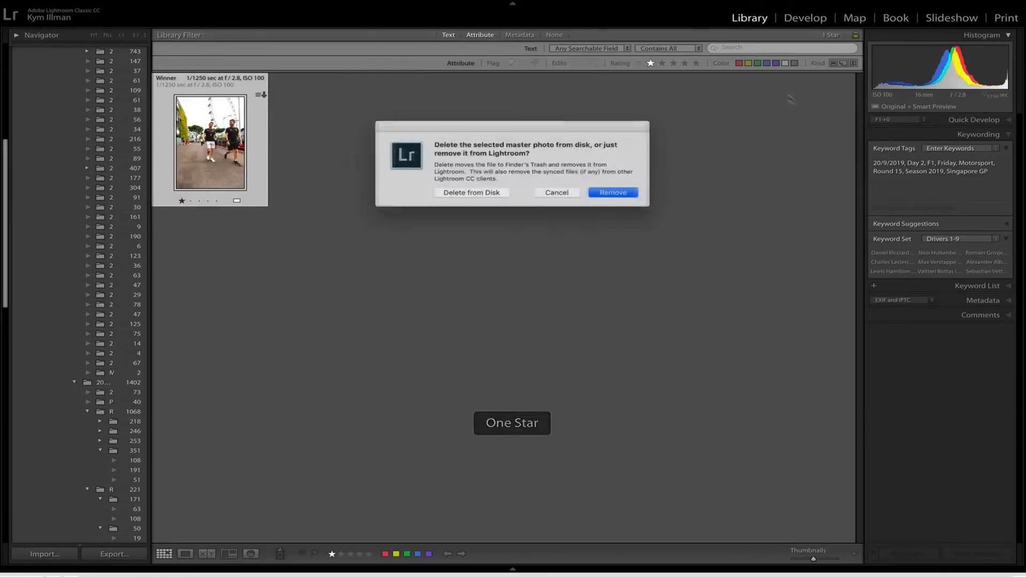
left_click(472, 194)
key("super+alt+3")
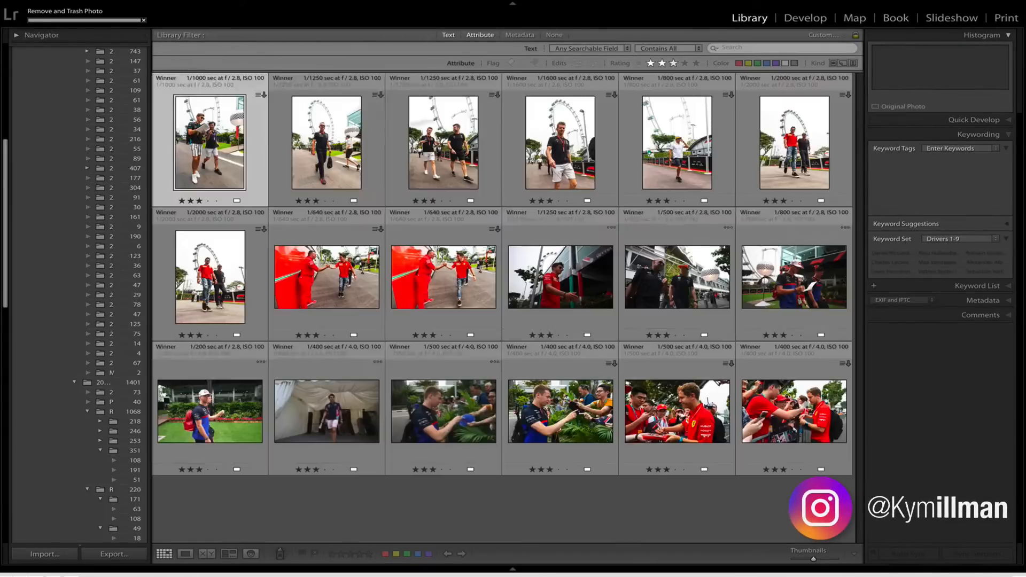
Add the Nico Hulkenberg keyword to 1D1_0559 and 1D1_0572, and a driver keyword to 1D1_0591.
key("e")
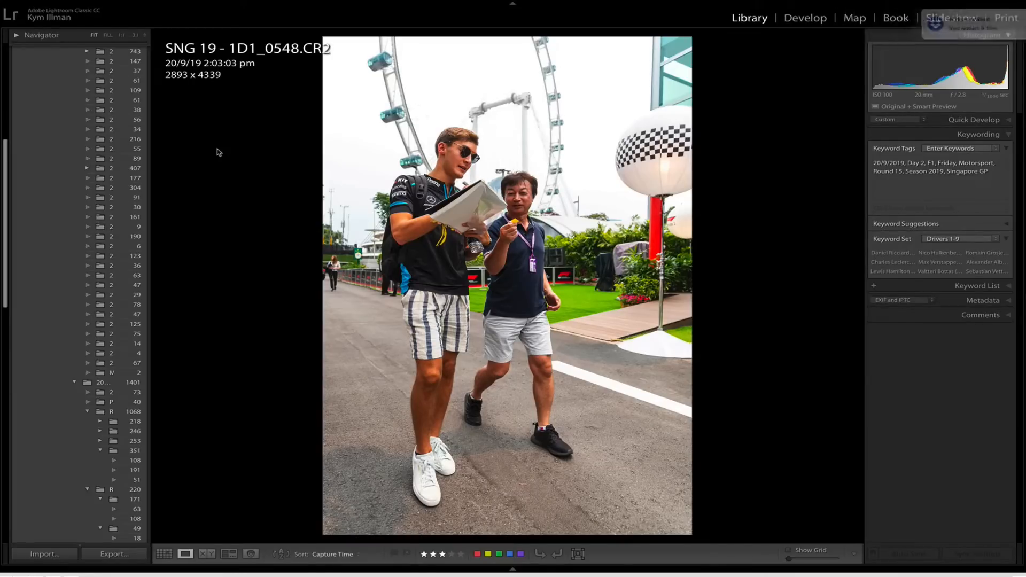
key("g")
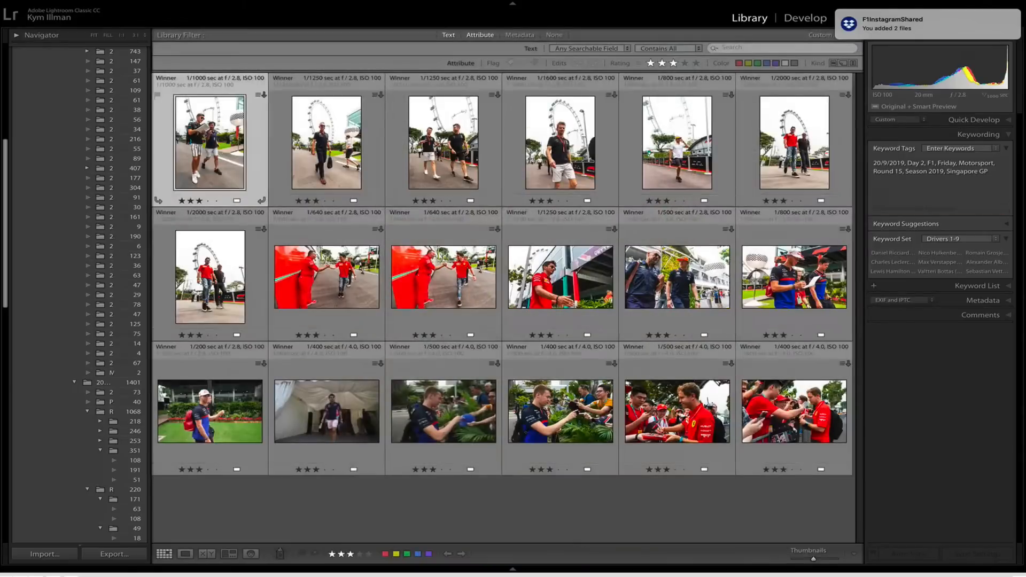
key("e")
key("Right")
key("Right")
key("Right")
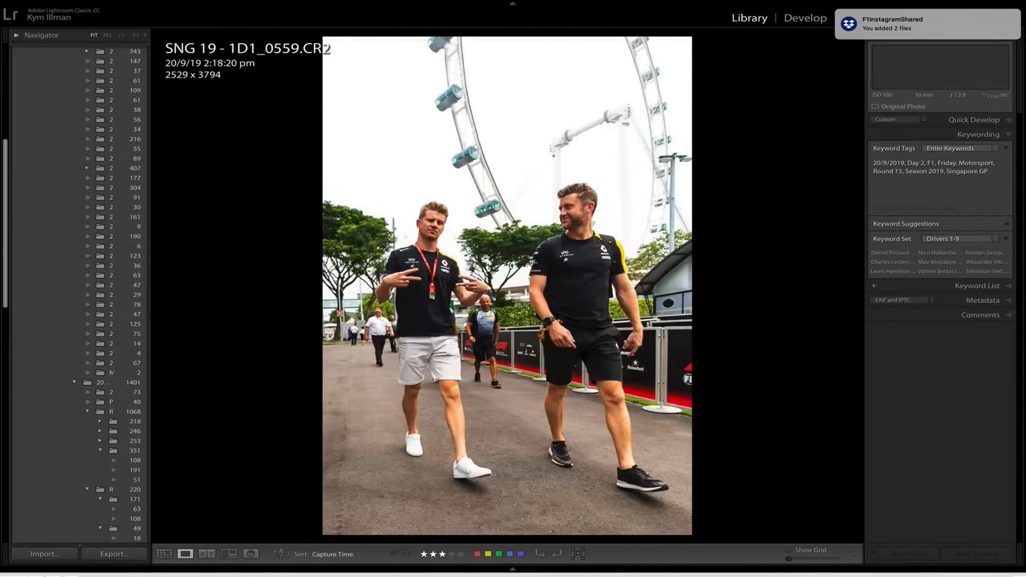
key("alt+2")
key("Right")
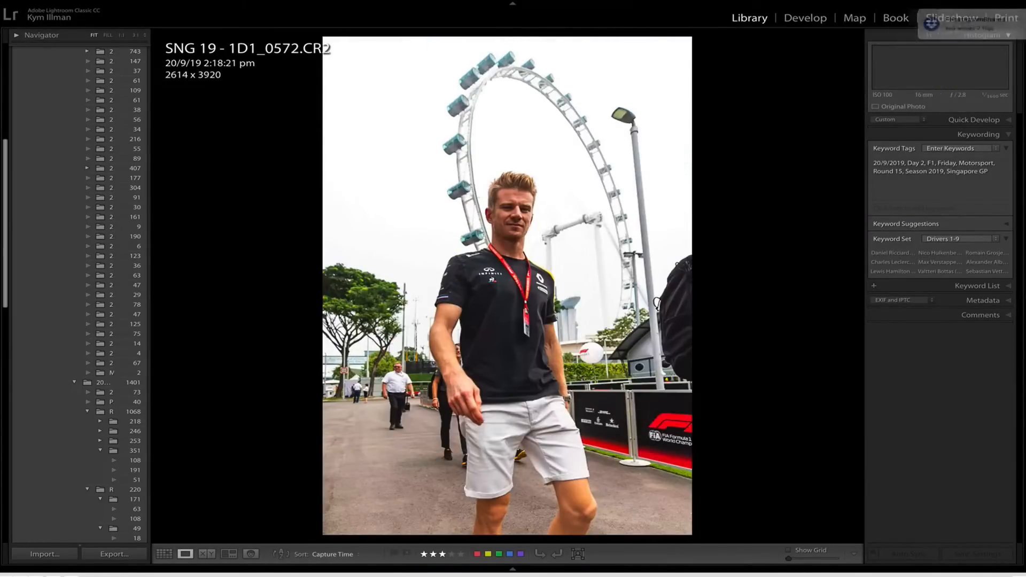
key("alt+2")
key("Right")
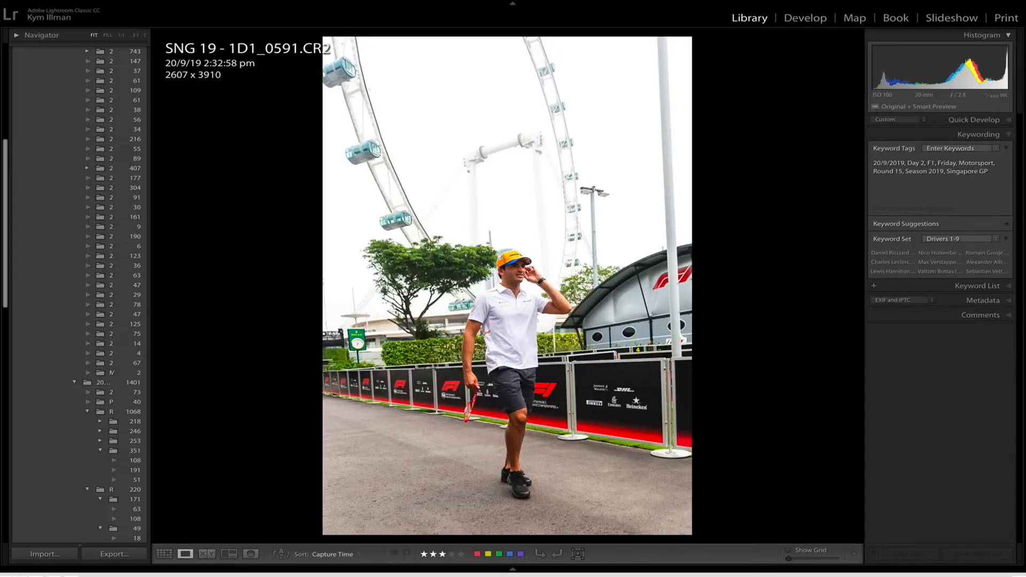
key("alt+1")
key("Right")
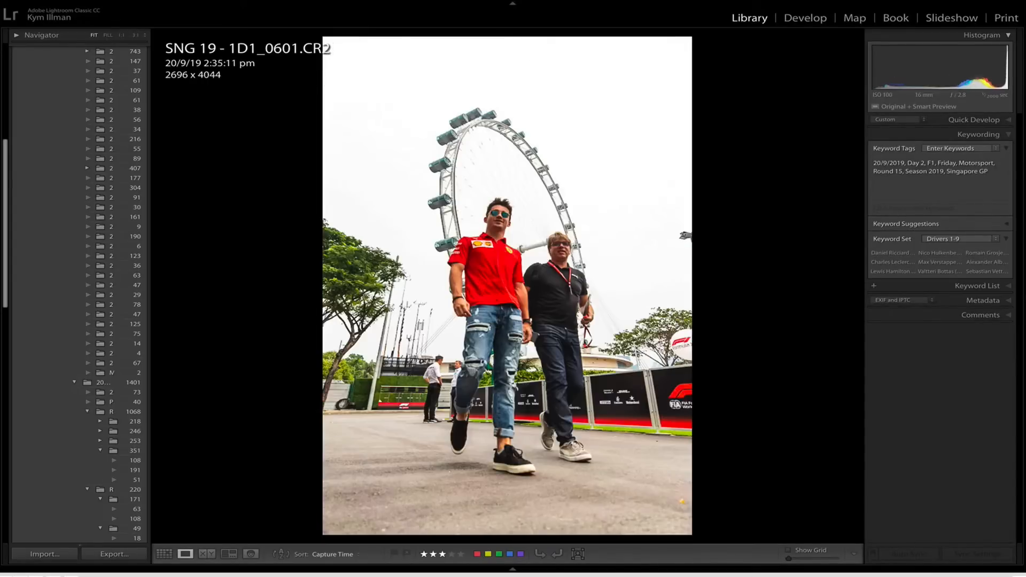
Add the keyword Charles Leclerc (MCO#16) Scuderia Ferrari to the five photos from 1D1_0601 through 1D1_0637.
key("alt+4")
key("Right")
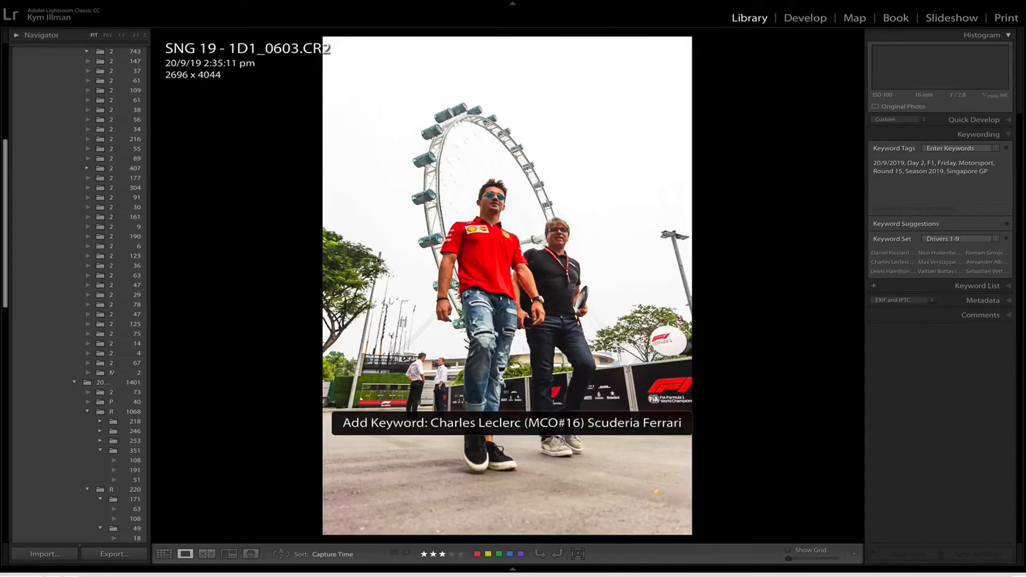
key("alt+4")
key("Right")
key("alt+4")
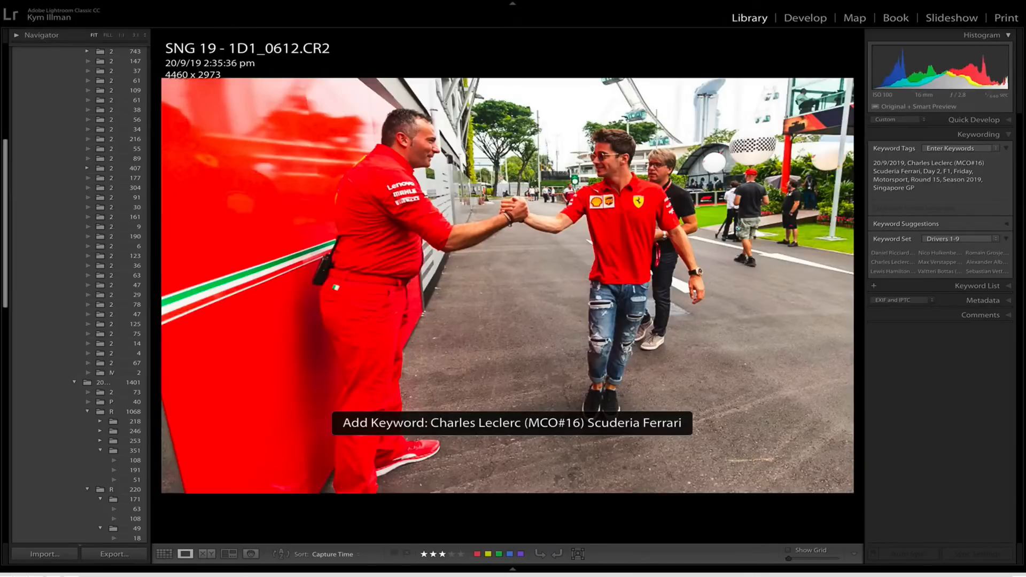
key("Right")
key("alt+4")
key("Right")
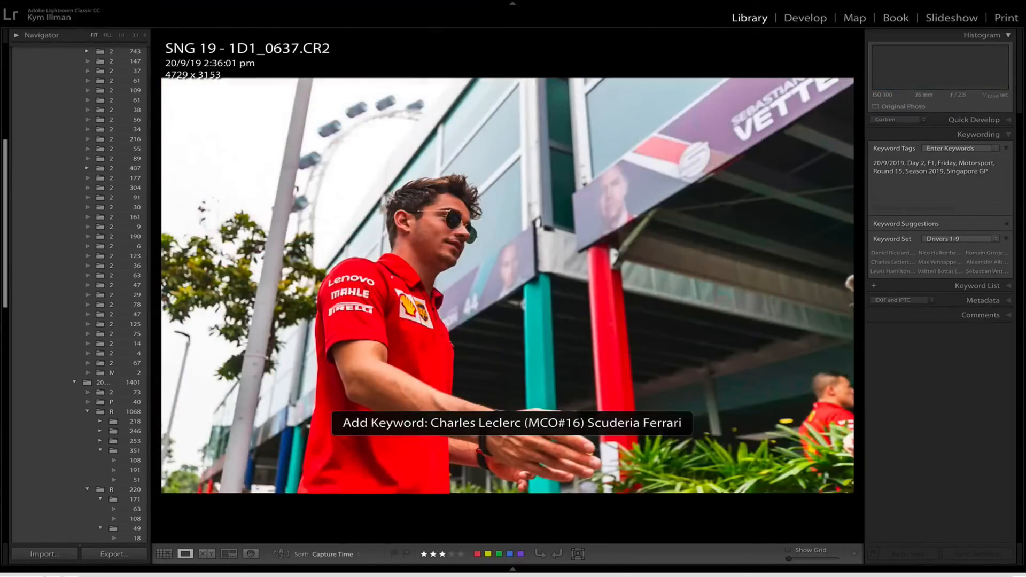
key("alt+4")
key("Right")
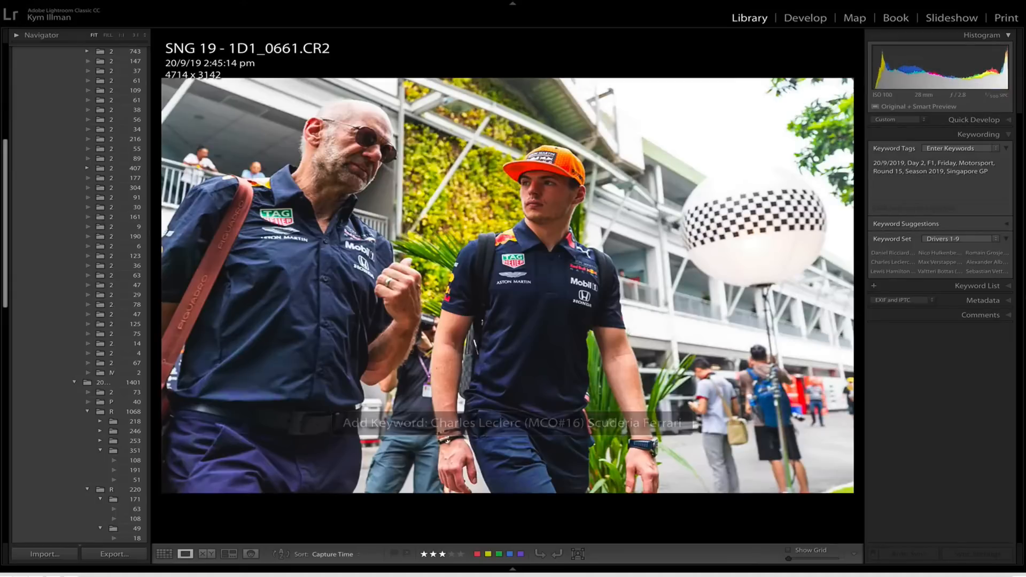
Add the Max Verstappen keyword to 1D1_0661 and Pierre Gasly (FRA#10) Red Bull Toro Rosso Honda to 1D1_0672.
key("alt+5")
key("Right")
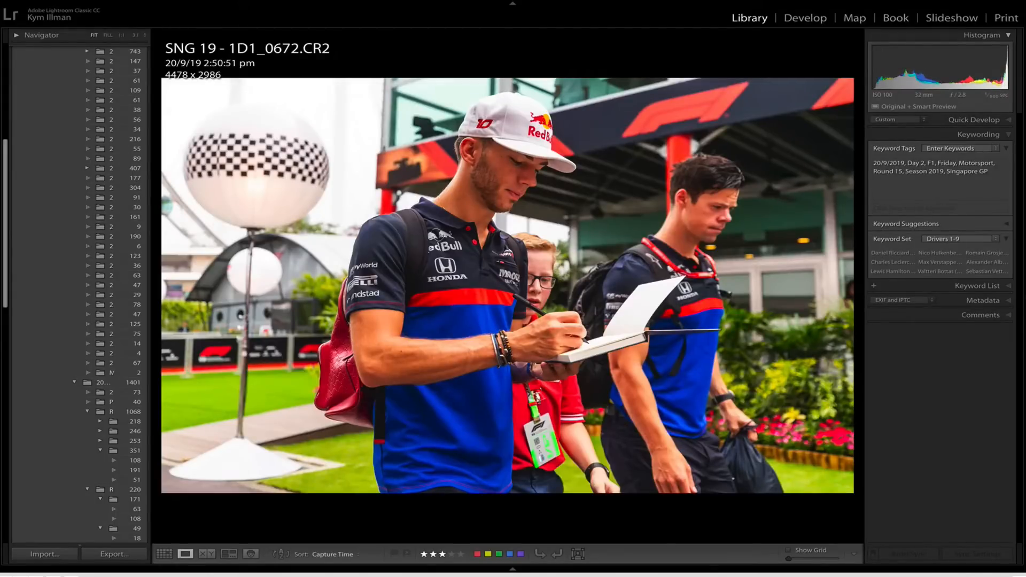
key("g")
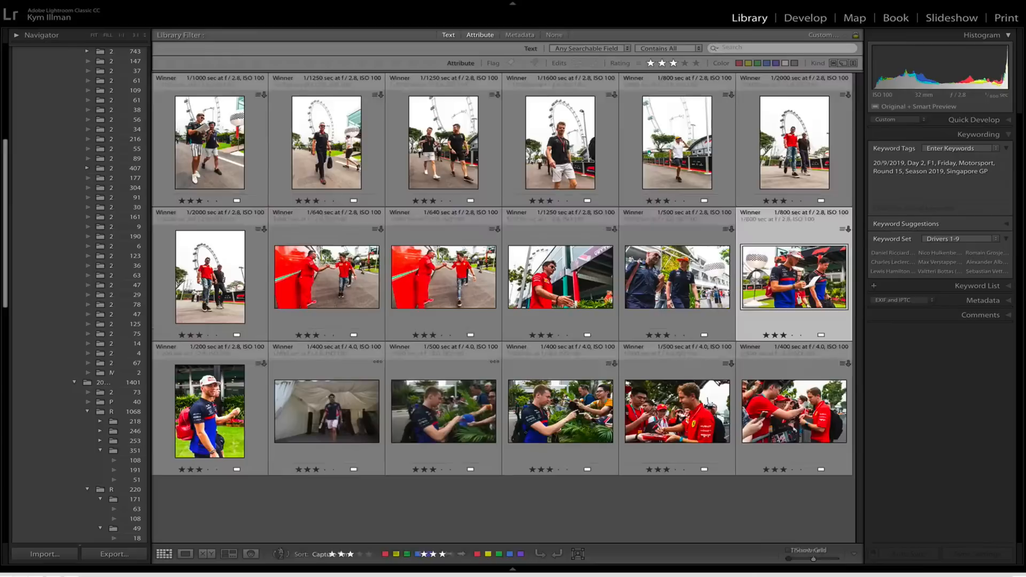
key("ctrl+k")
type("Pierre Gasly (FRA#10) Red Bull Toro Rosso Honda")
key("Return")
key("e")
key("Right")
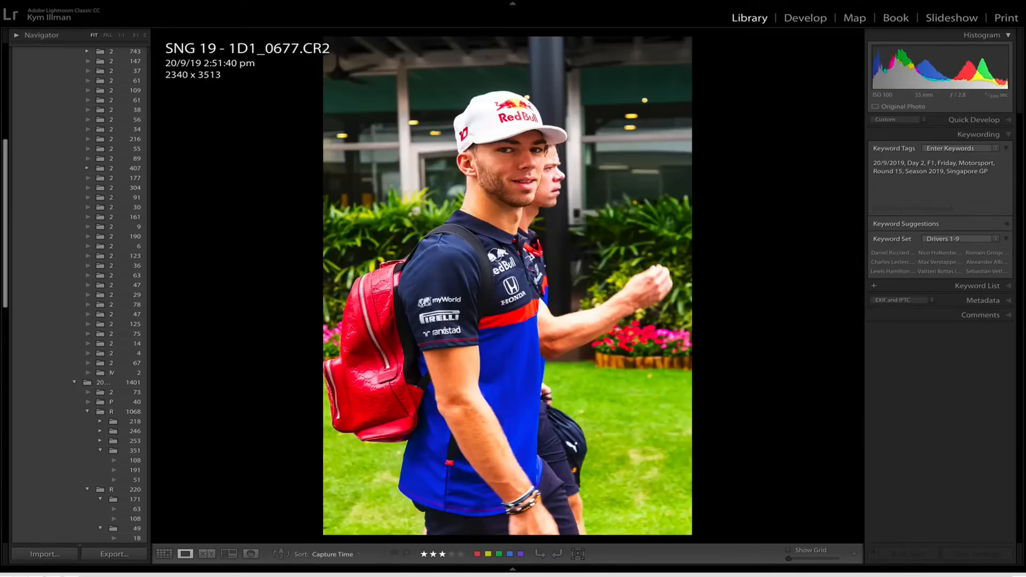
key("shift+k")
key("Right")
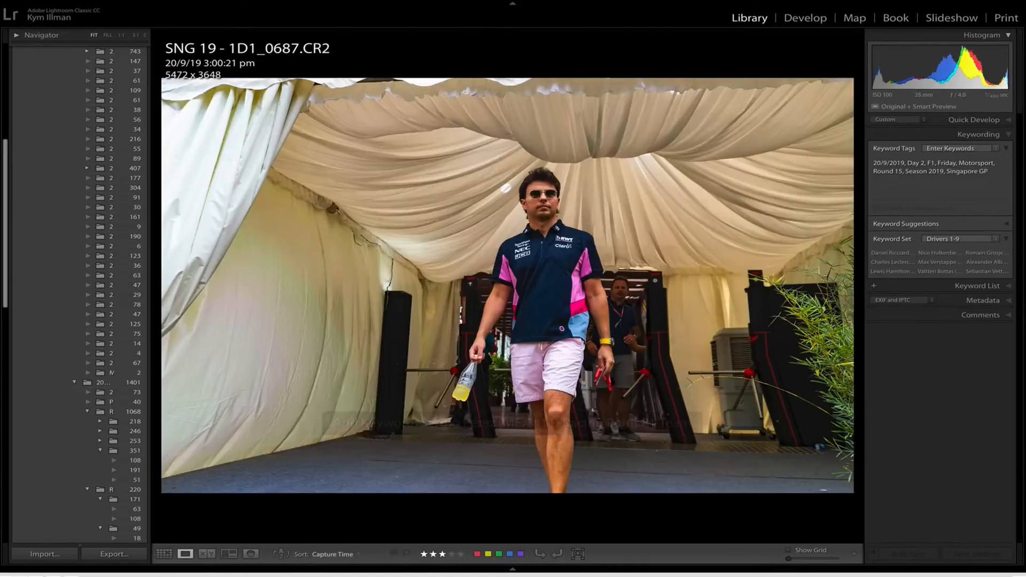
key("Right")
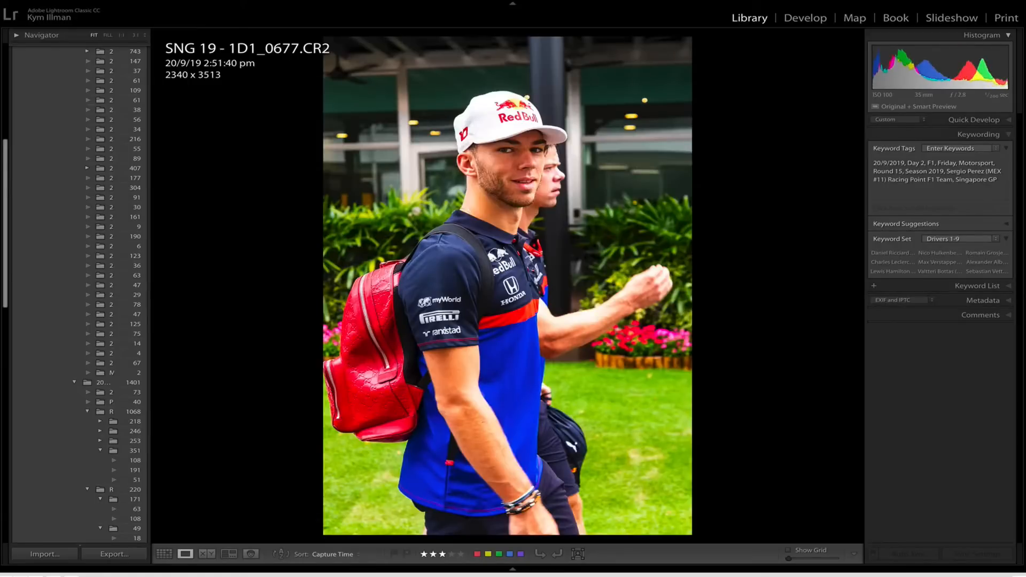
key("ctrl+z")
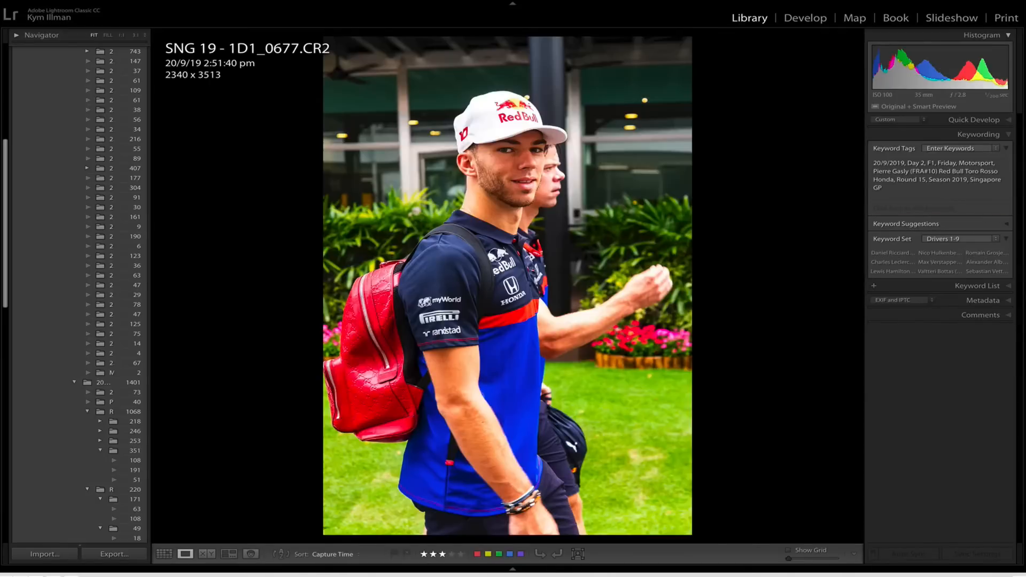
Add the keyword Sergio Perez (MEX #11) Racing Point F1 Team to 1D1_0687 and Daniil Kvyat (RUS#26) Red Bull Toro Rosso Honda to 1D1_0696.
key("Right")
key("shift+k")
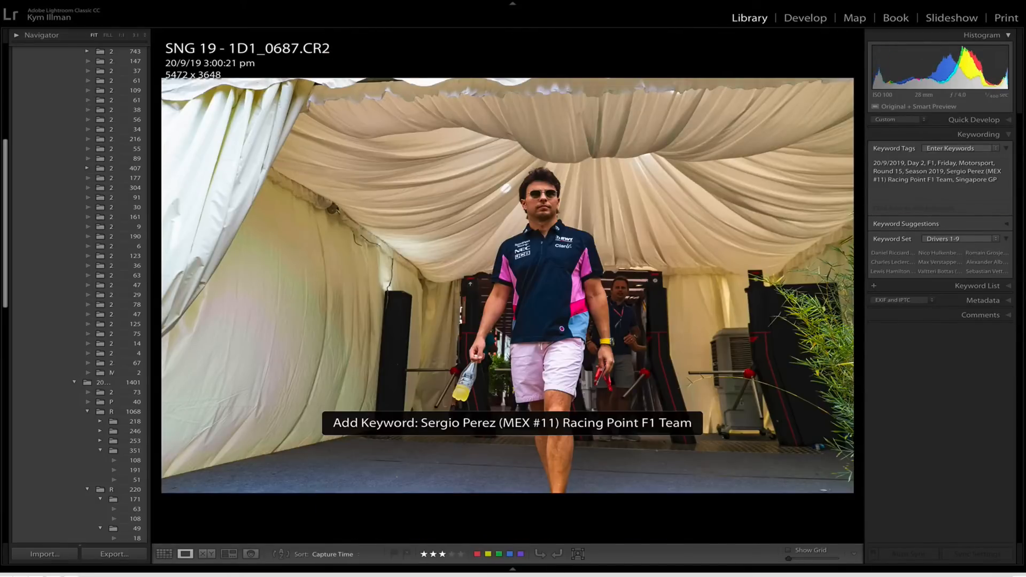
key("Right")
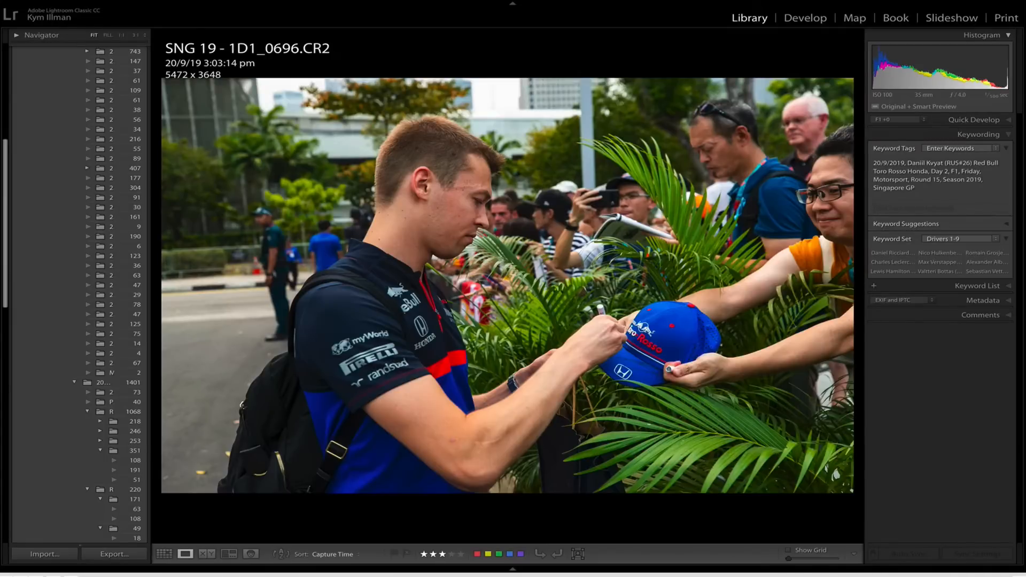
key("Right")
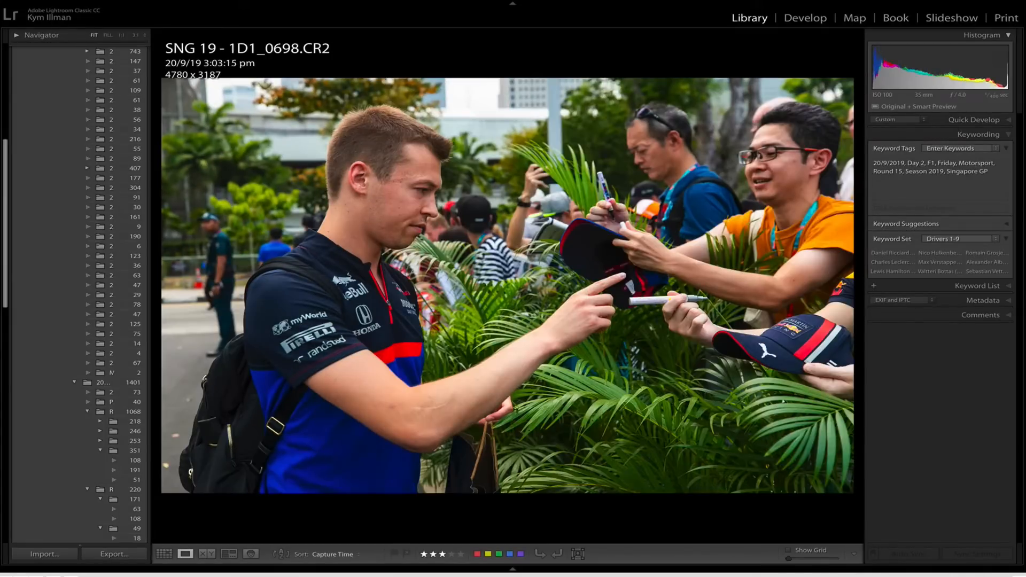
Add the keyword Sebastian Vettel (GER #5) Scuderia Ferrari to 1D1_0699 and 1D1_0707.
key("Right")
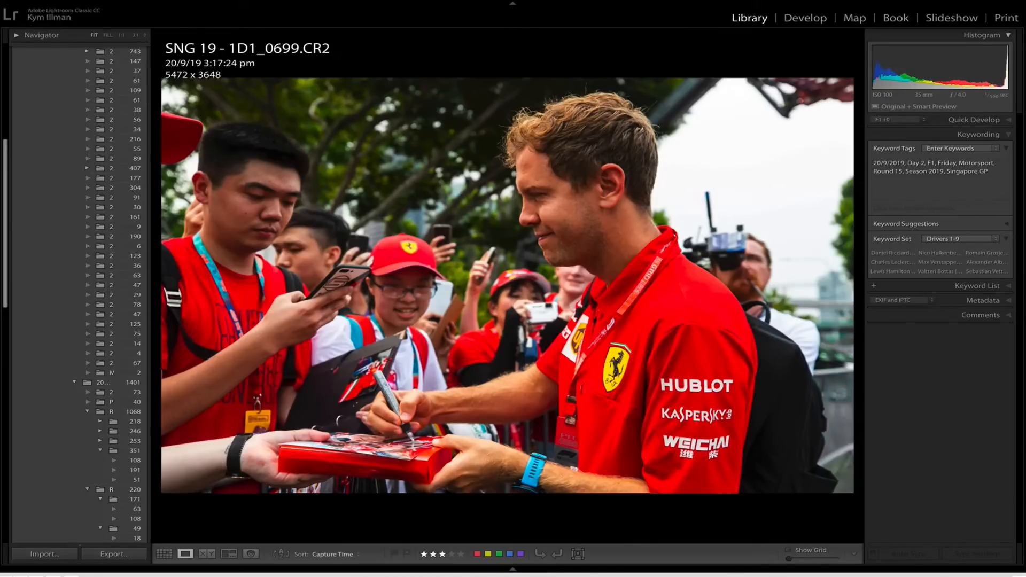
key("alt+9")
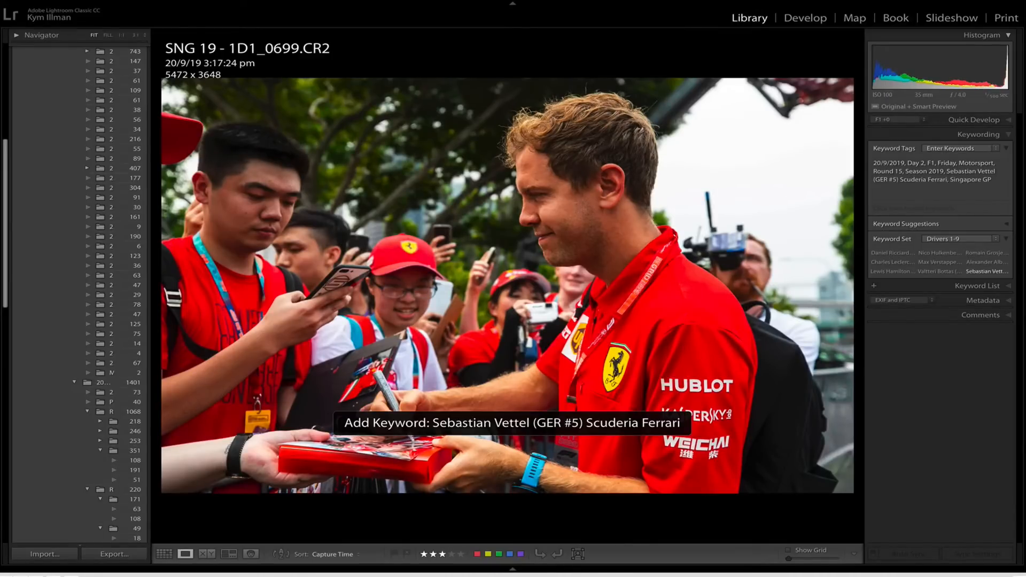
key("Right")
key("alt+9")
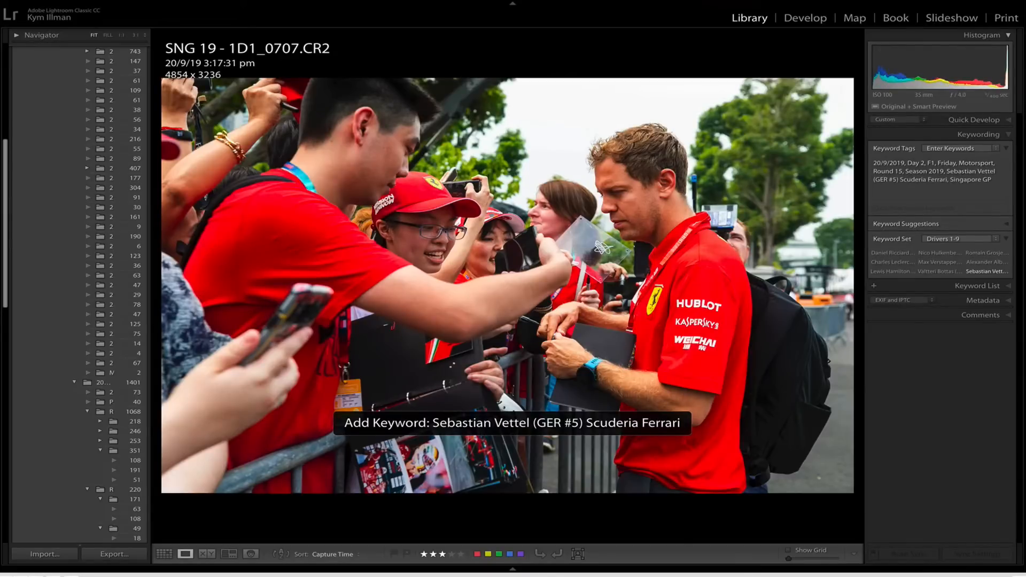
Go back to 1D1_0698 and add the keyword Daniil Kvyat (RUS#26) Red Bull Toro Rosso Honda.
key("Left")
key("Left")
key("Left")
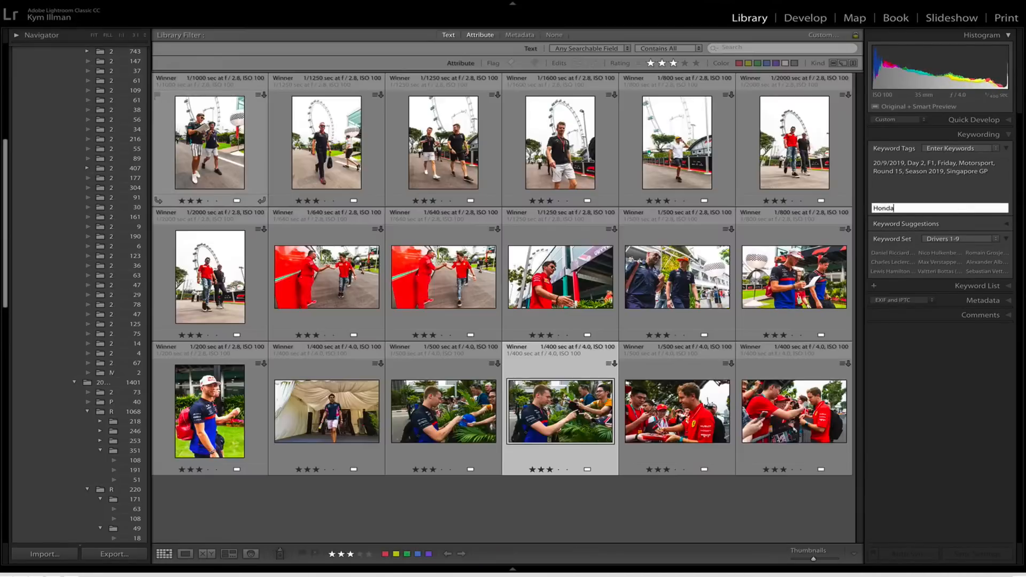
key("e")
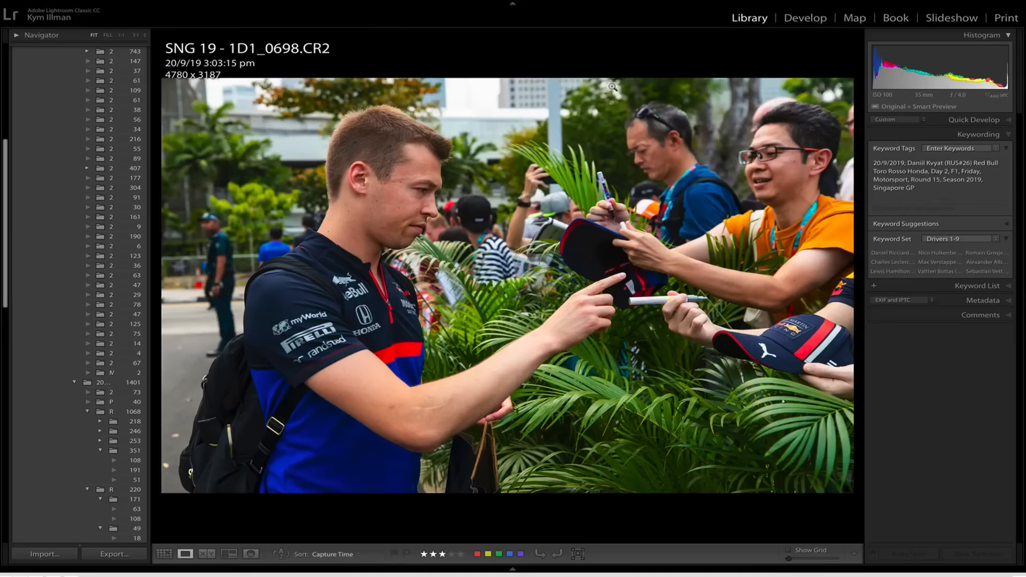
left_click(611, 85)
Select all the three-star photos in the grid and export them with the F1 - KI & PSP user preset.
key("g")
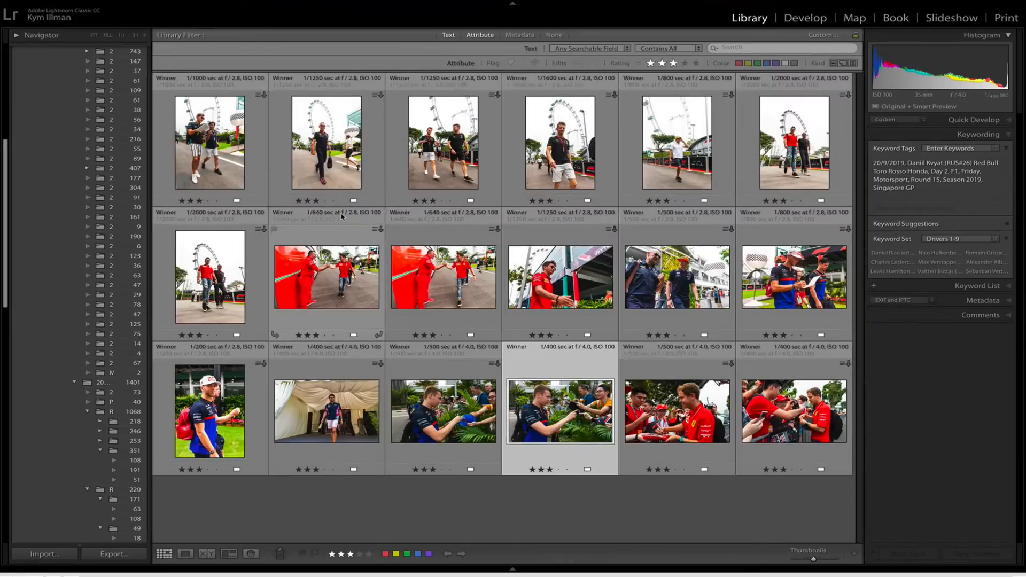
key("ctrl+a")
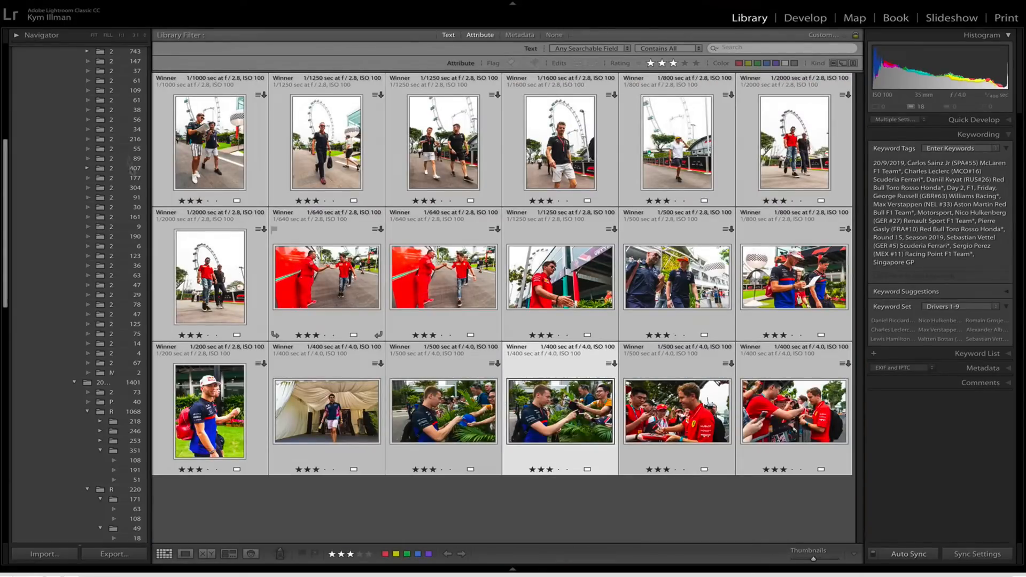
key("ctrl+shift+e")
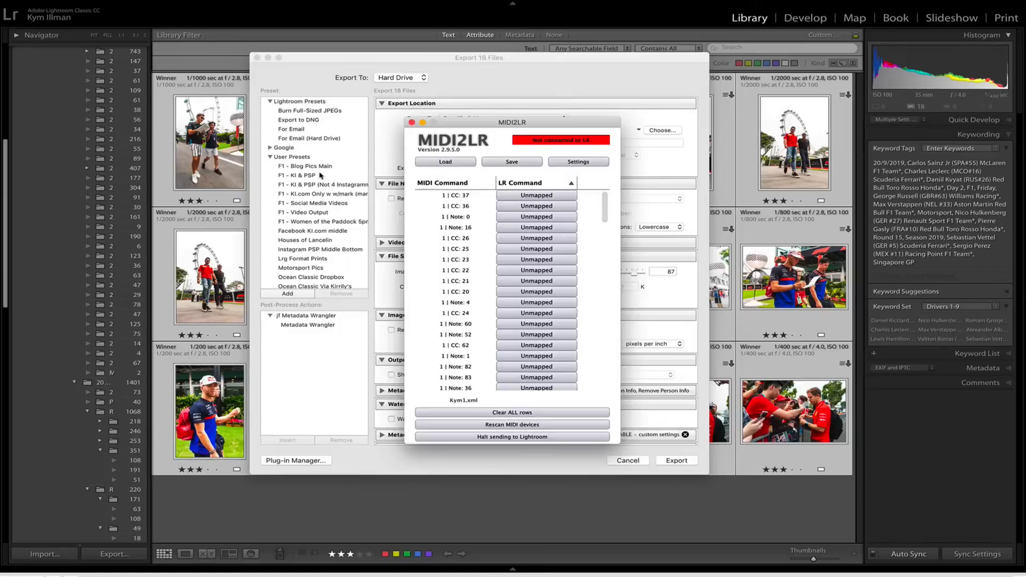
left_click(320, 175)
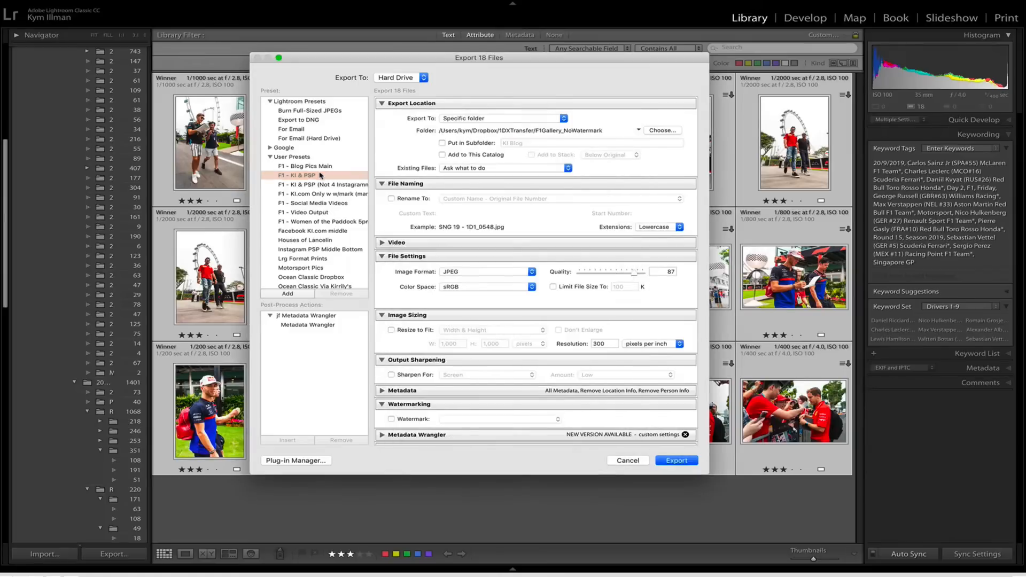
left_click(677, 461)
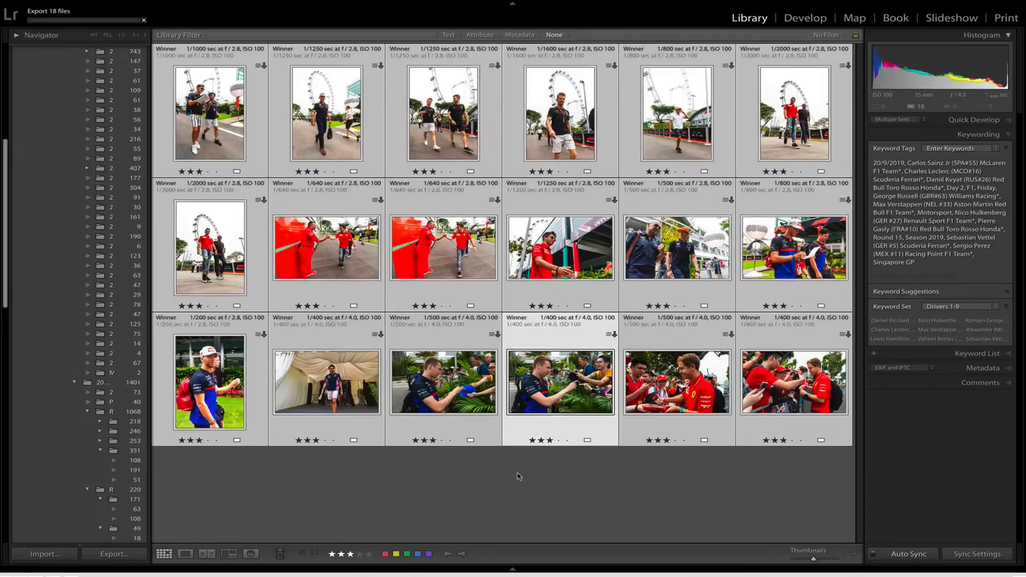
Select only photo 1D1_0677 of Pierre Gasly and apply the Instagram PSP Middle Bottom preset in its export settings.
left_click(519, 475)
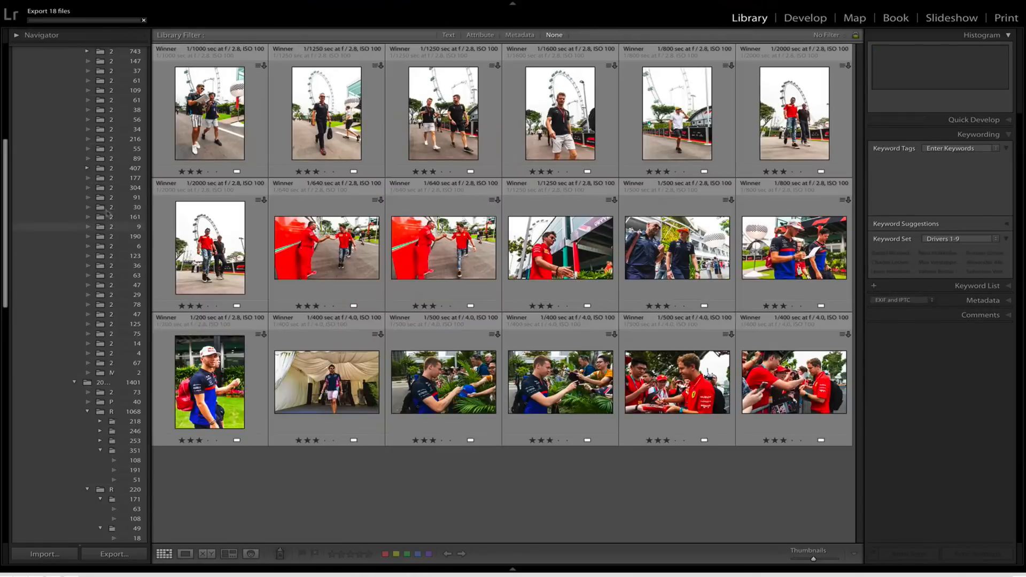
scroll(100, 208, "up", 2)
scroll(99, 207, "up", 5)
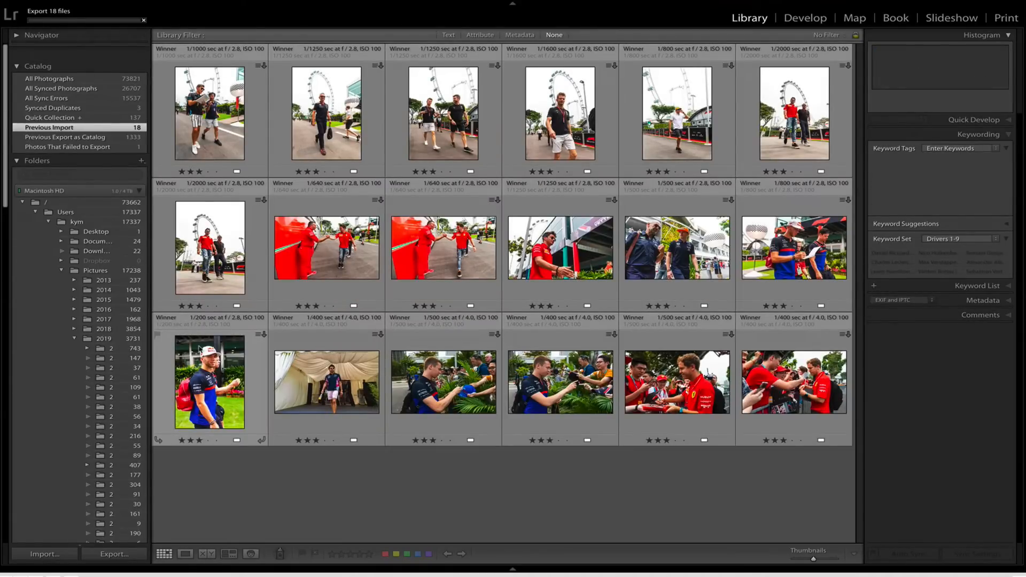
left_click(198, 349)
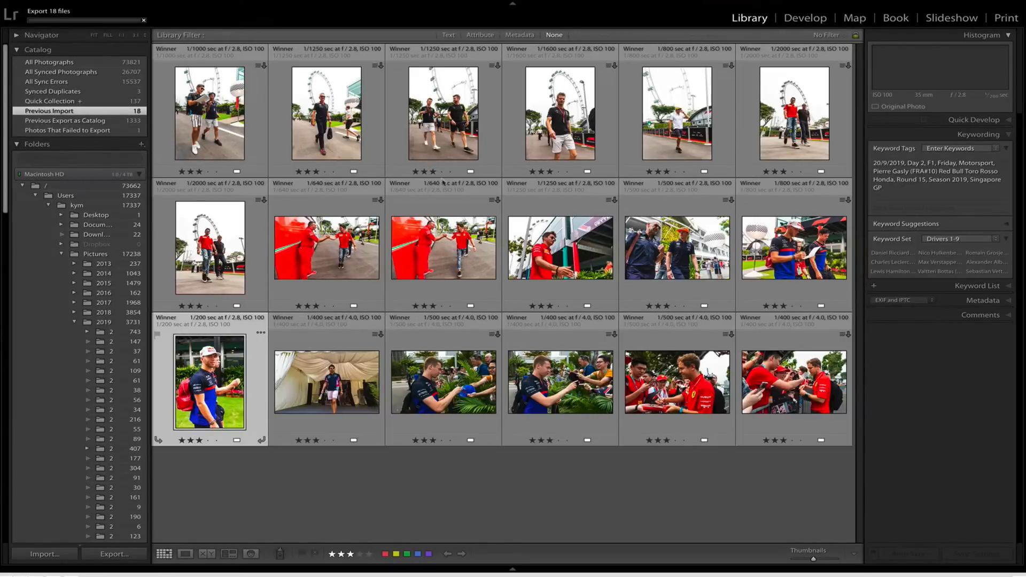
key("super+shift+e")
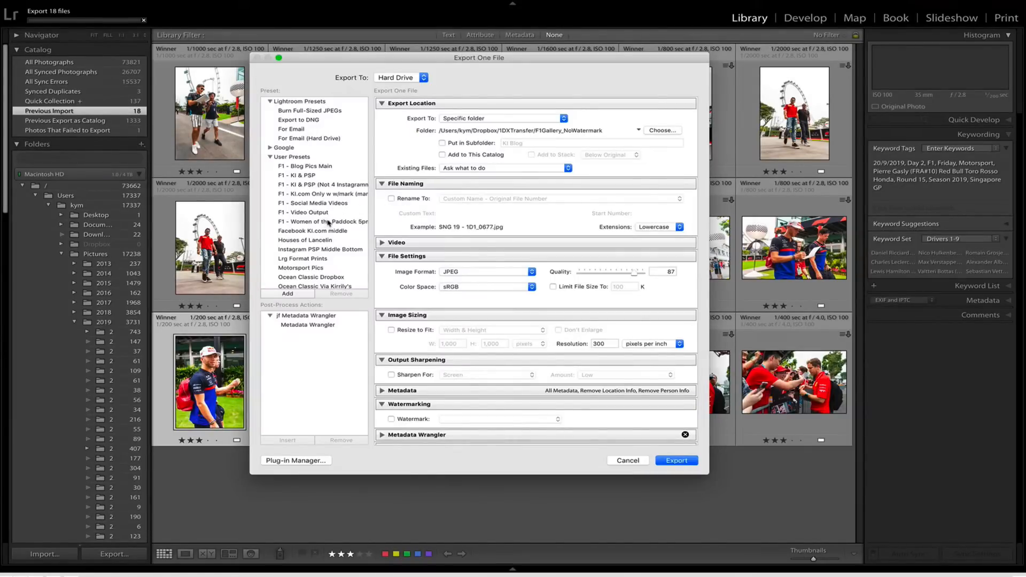
left_click(337, 250)
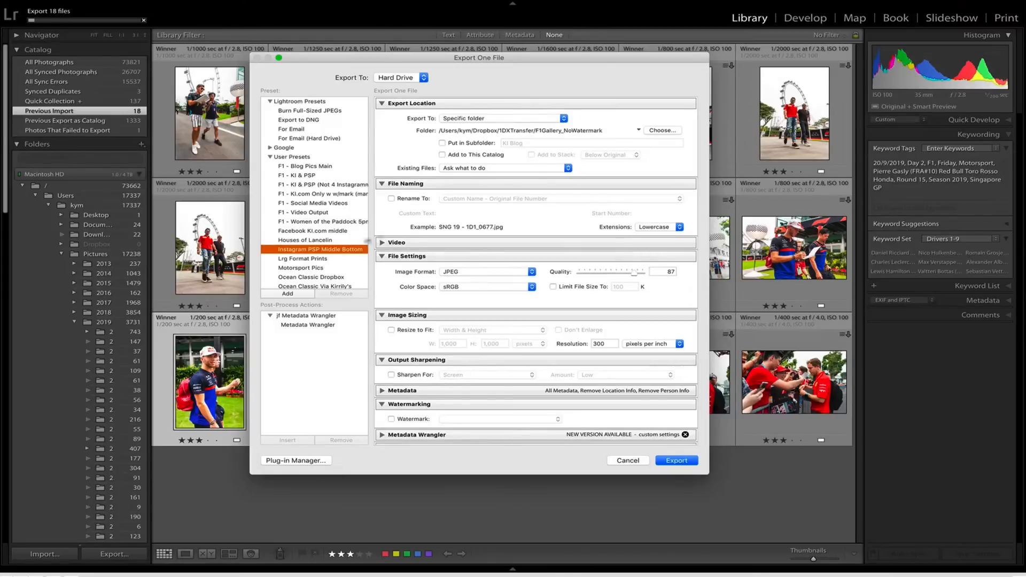
Set the custom file name text to Gasly, switch the watermark to the 5pm White version, and export the photo.
left_click(446, 213)
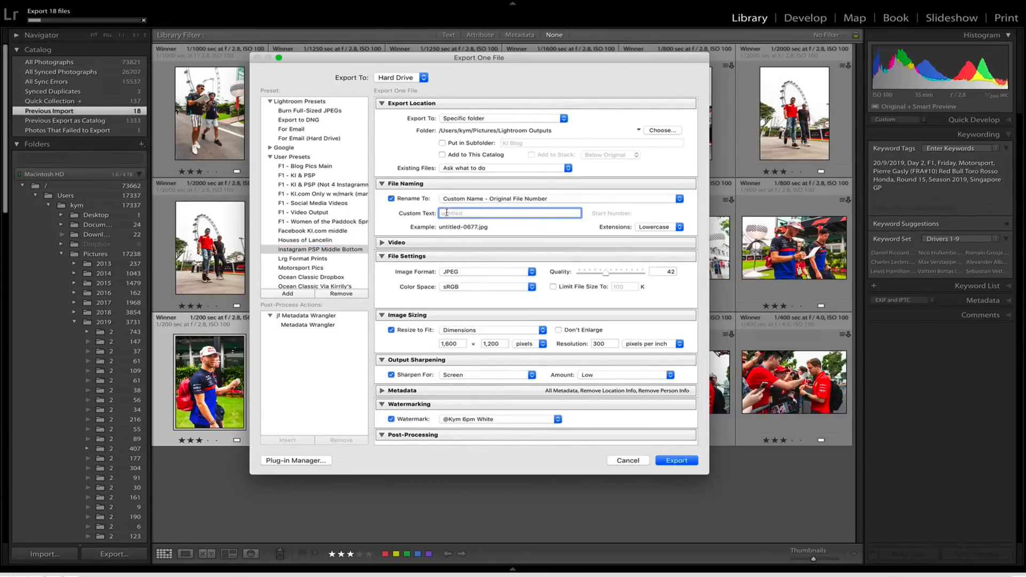
type("Gasly")
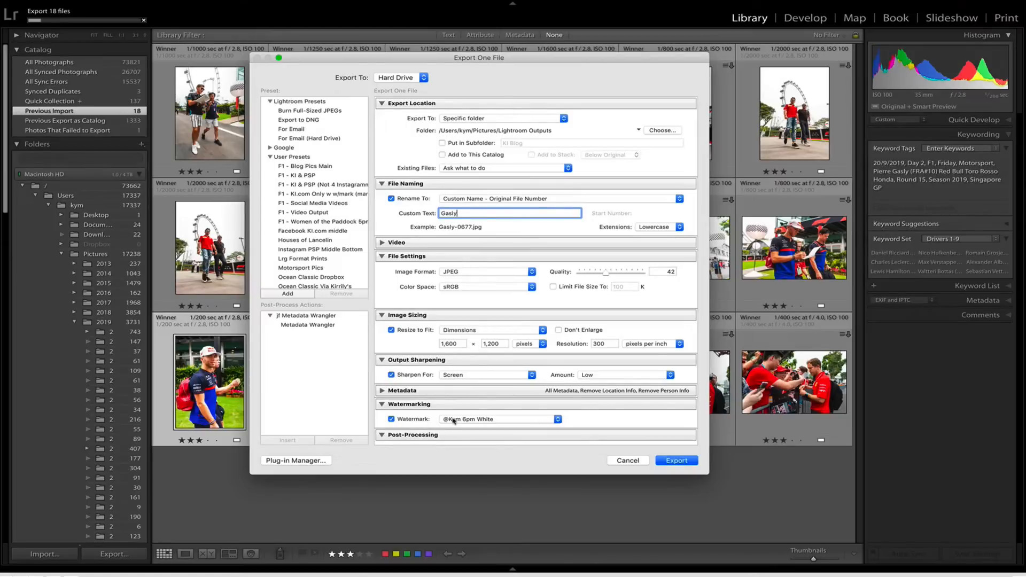
left_click(448, 419)
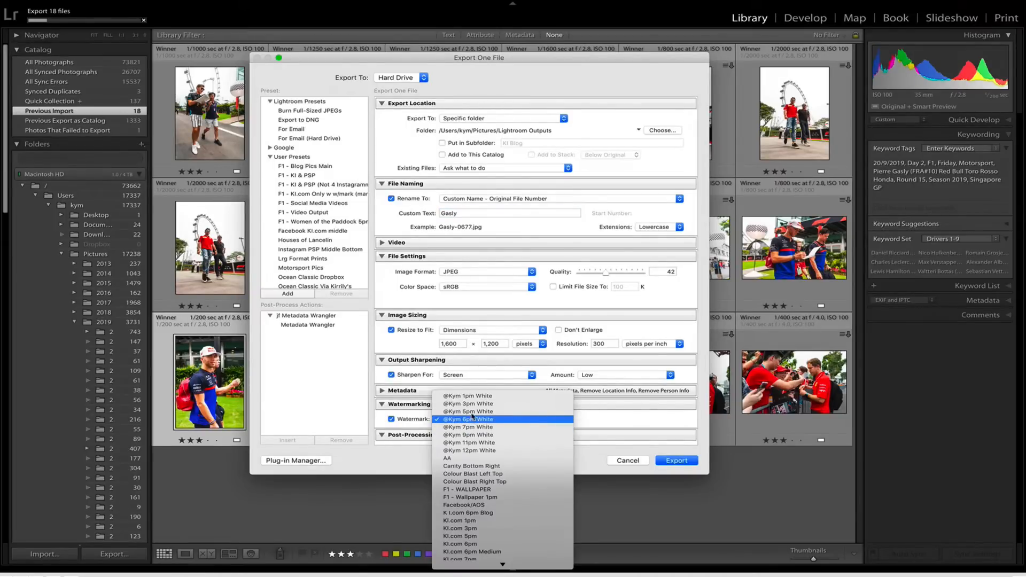
left_click(471, 411)
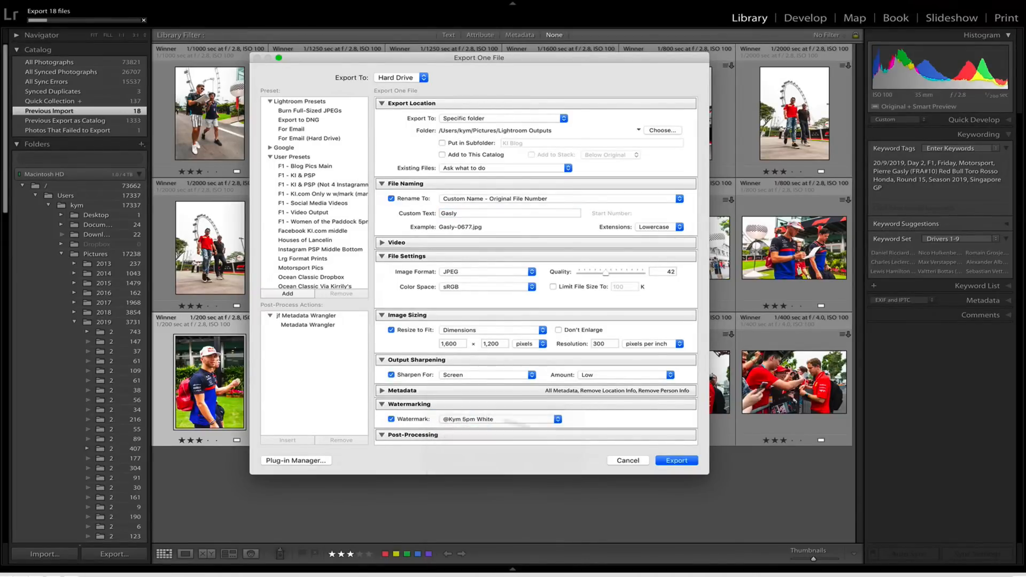
left_click(675, 461)
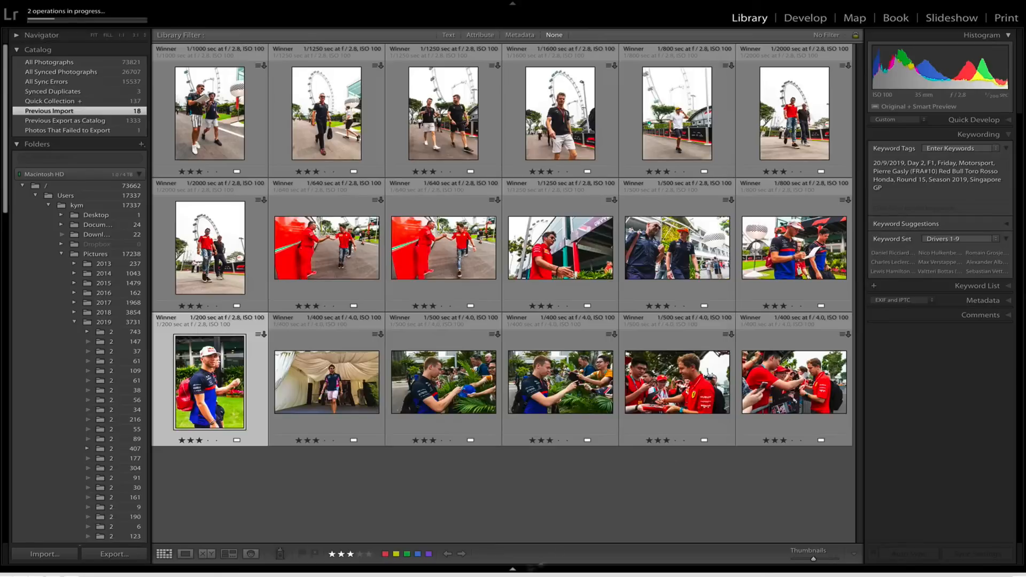
Switch to Flume and create a new post with Gasly-0677.jpg from the Lightroom Outputs folder.
mouse_move(501, 569)
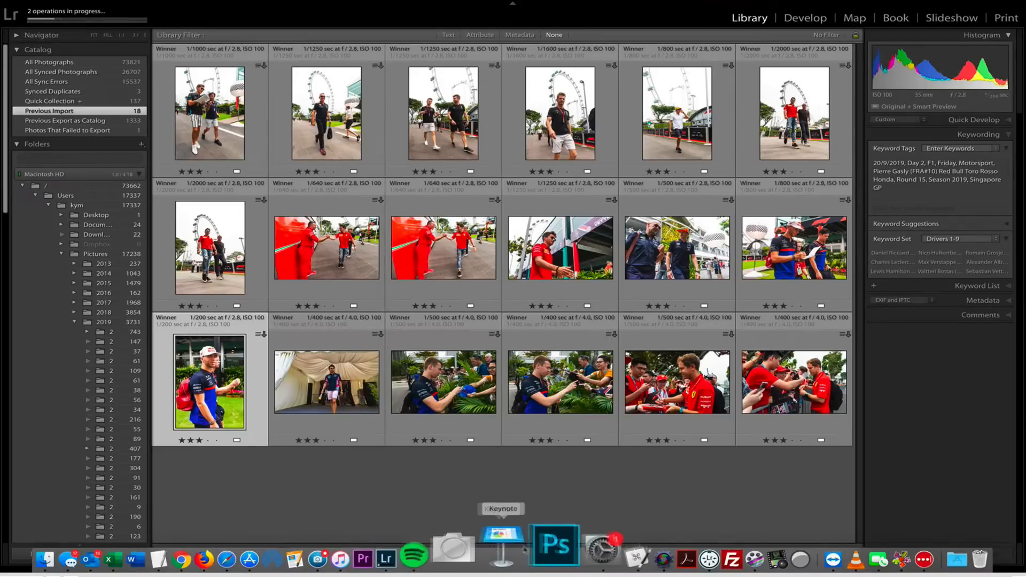
left_click(377, 549)
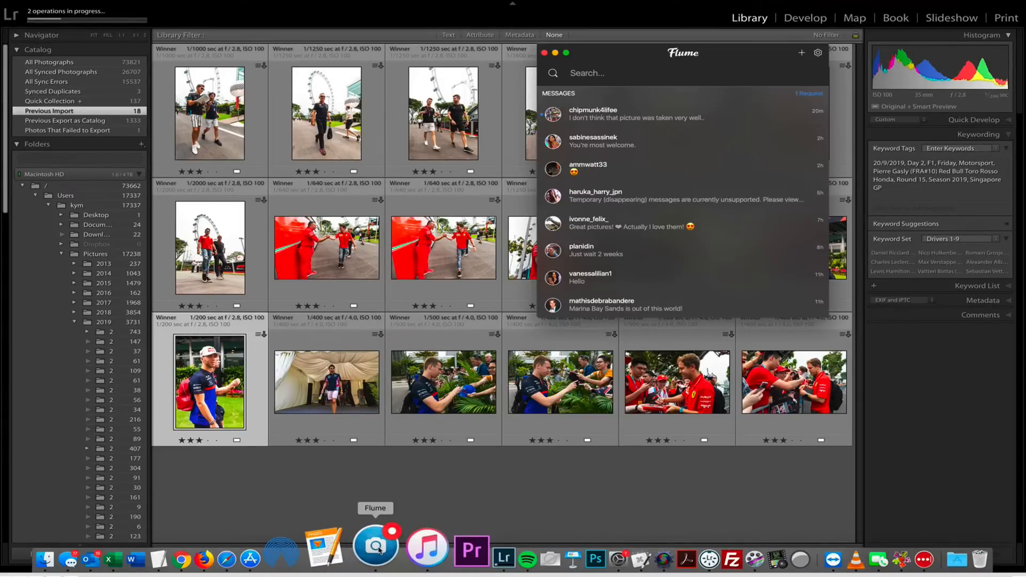
key("super+n")
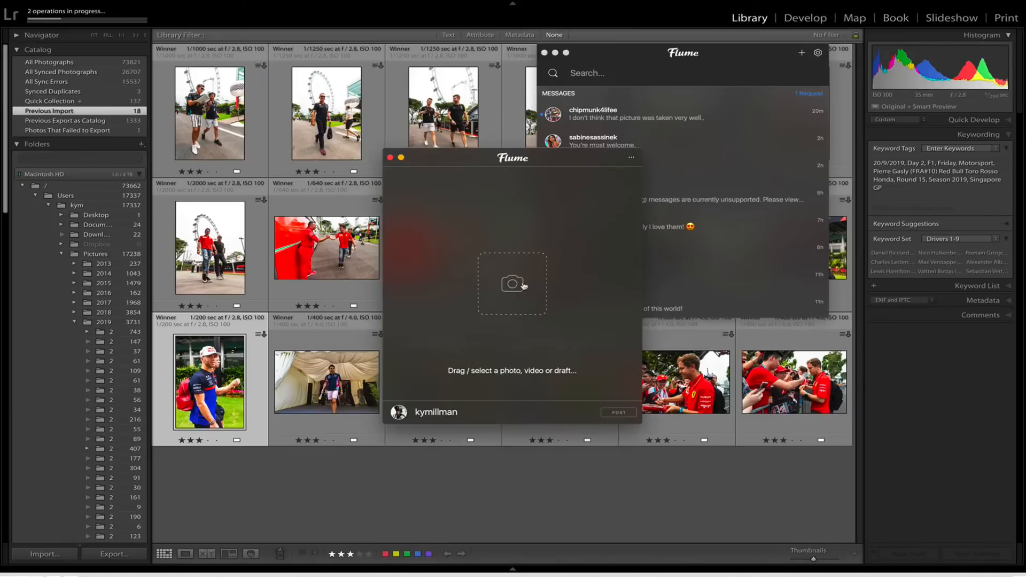
left_click(524, 286)
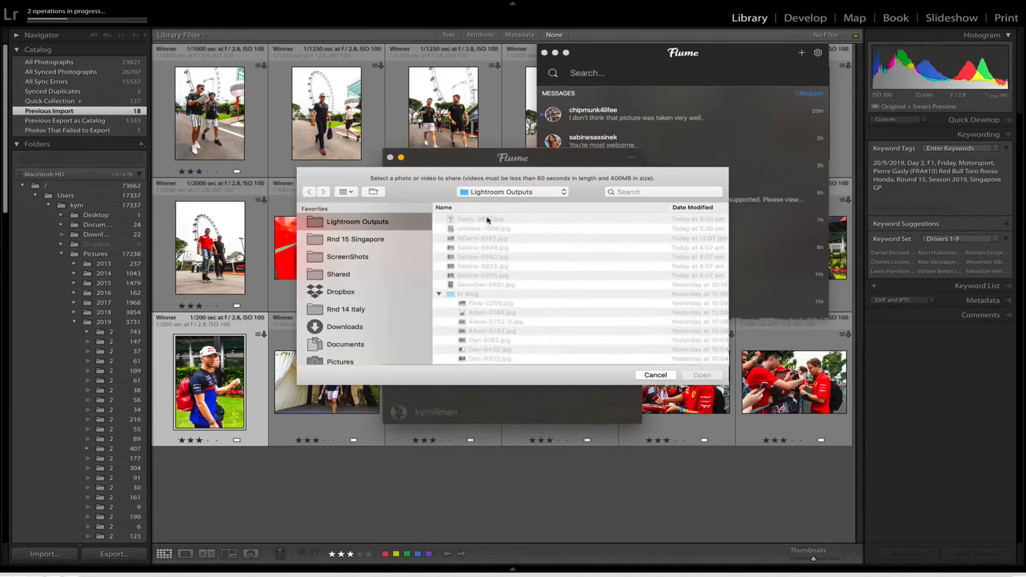
left_click(488, 219)
double_click(487, 219)
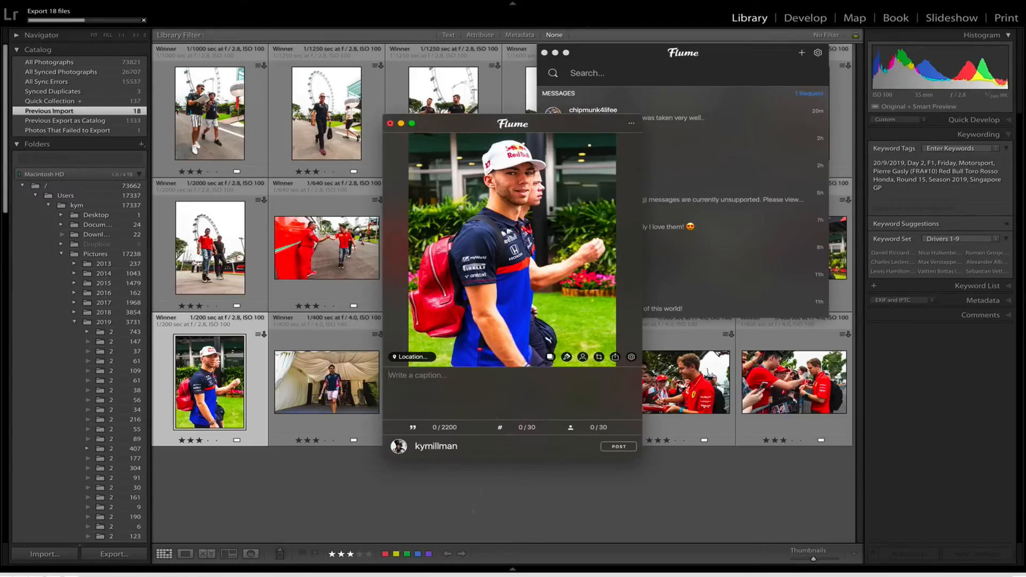
Write the caption heading GASLY, followed by "A nice sideways glance from French driver Pierre Gasly on a warm Singapore morning.".
mouse_move(459, 559)
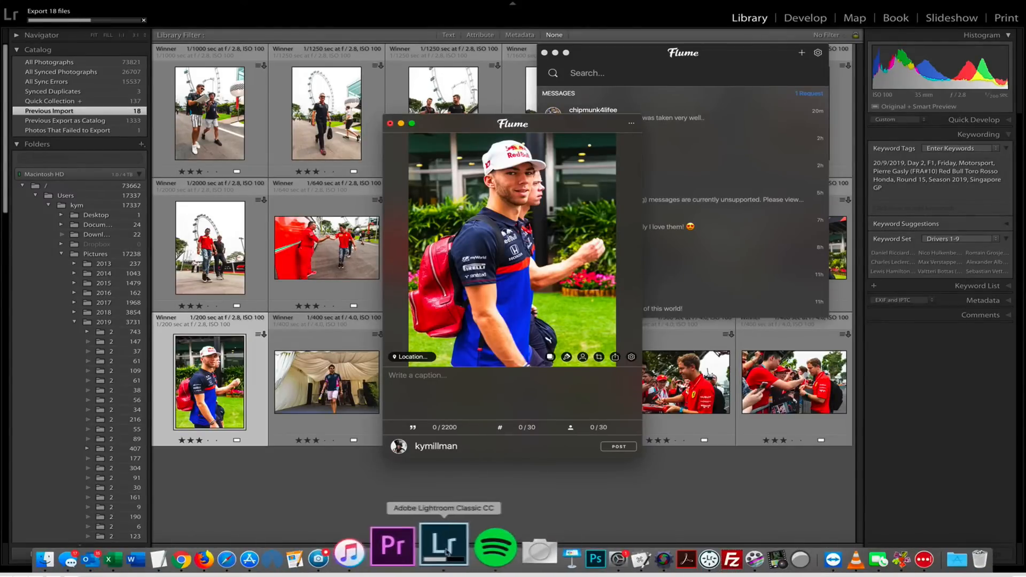
left_click(456, 403)
type("GASLY")
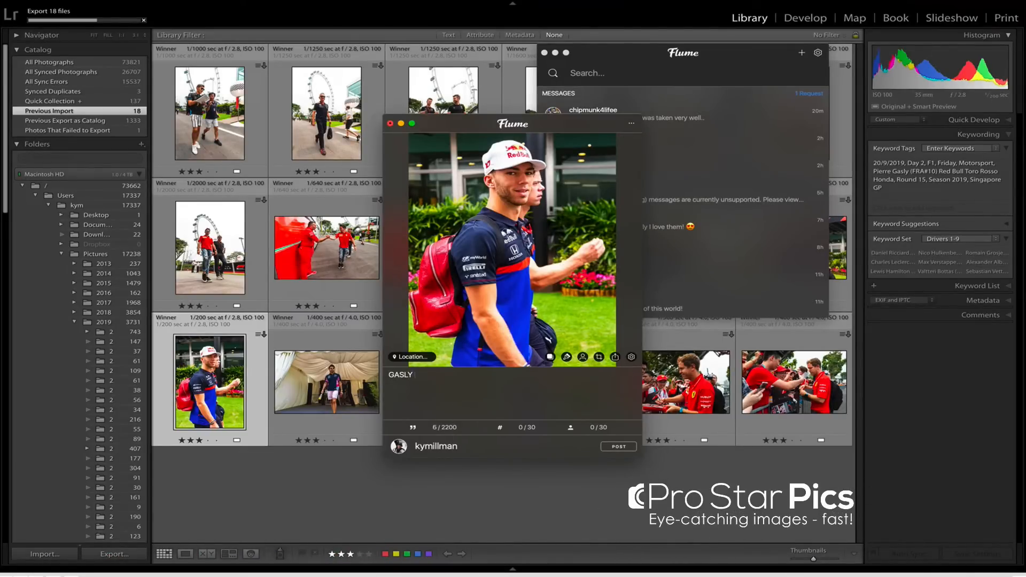
key("Return")
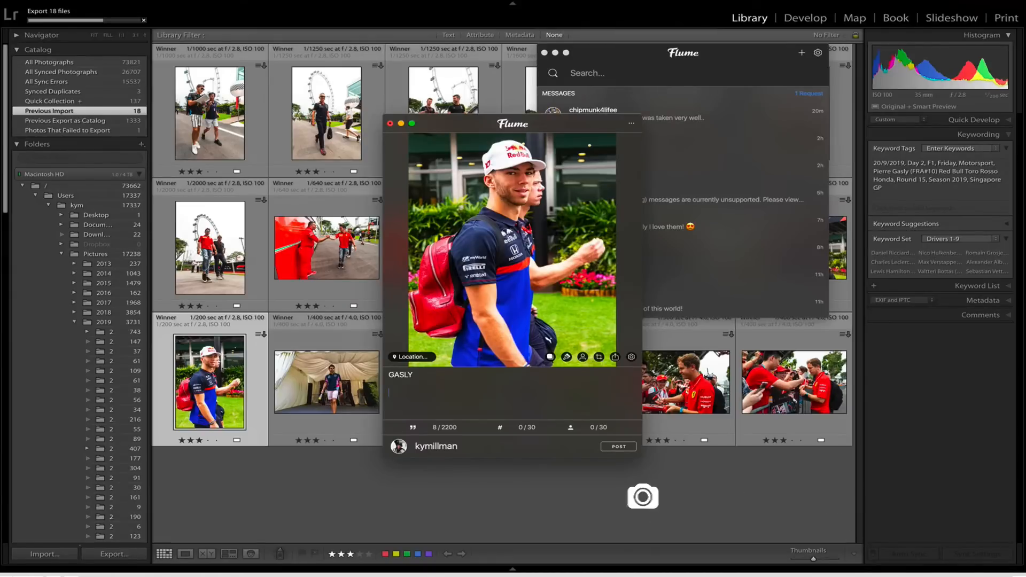
type("A nioce side")
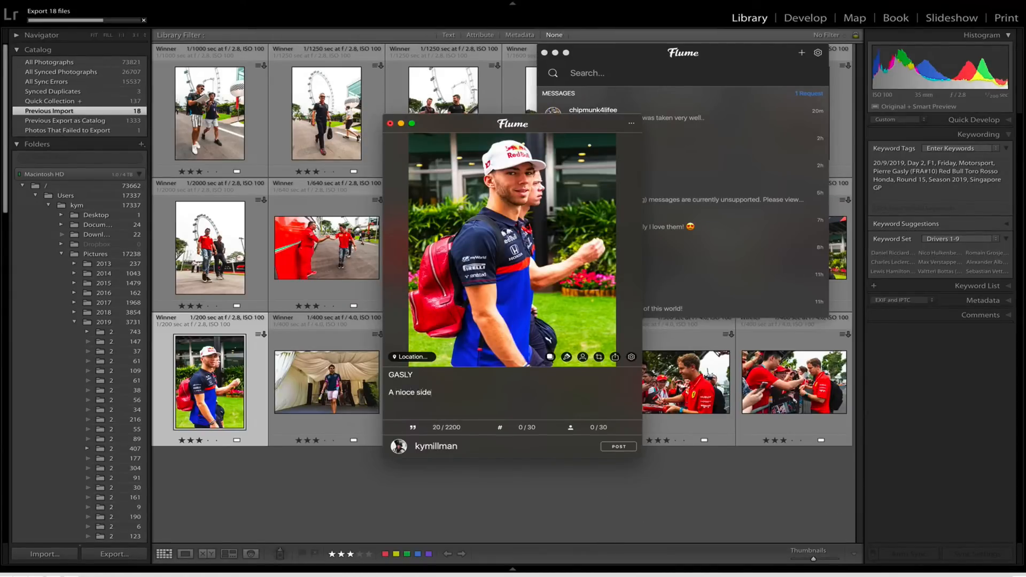
key("BackSpace")
key("BackSpace")
key("BackSpace")
key("BackSpace")
key("BackSpace")
key("BackSpace")
key("BackSpace")
key("BackSpace")
type("ce sideways g")
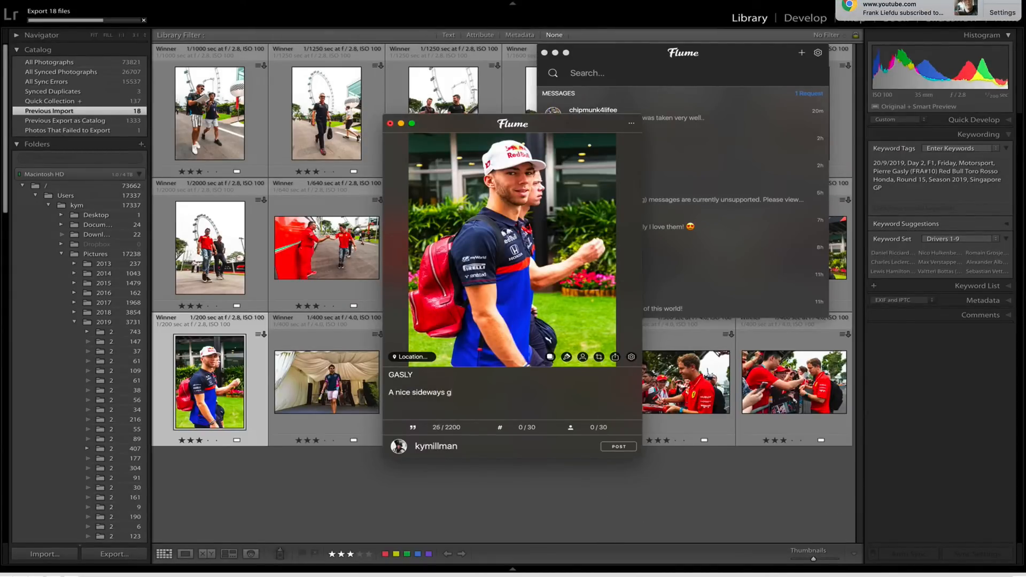
type("lance from French driver P")
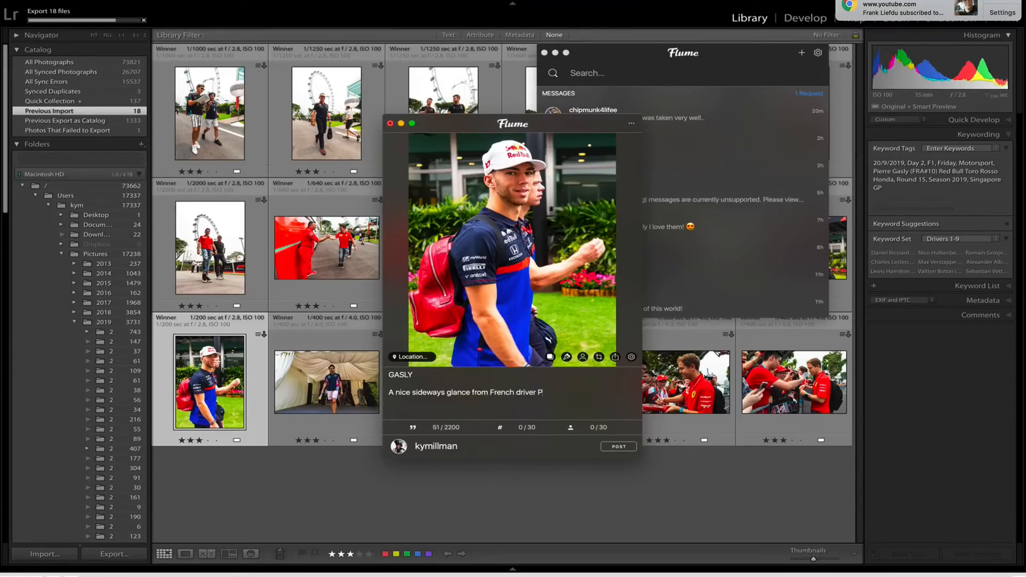
type("ierre Gasly on a warm Singapore more")
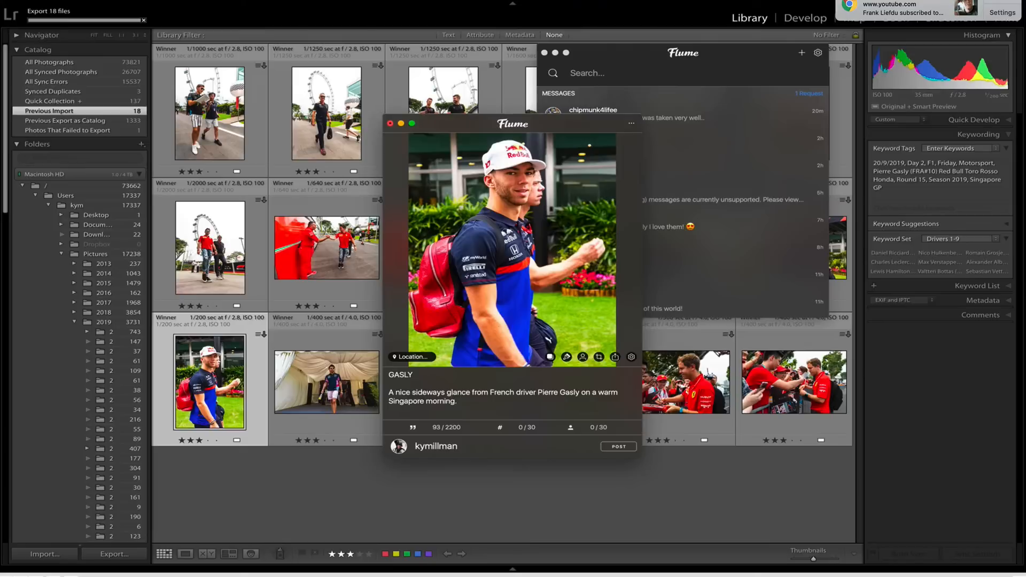
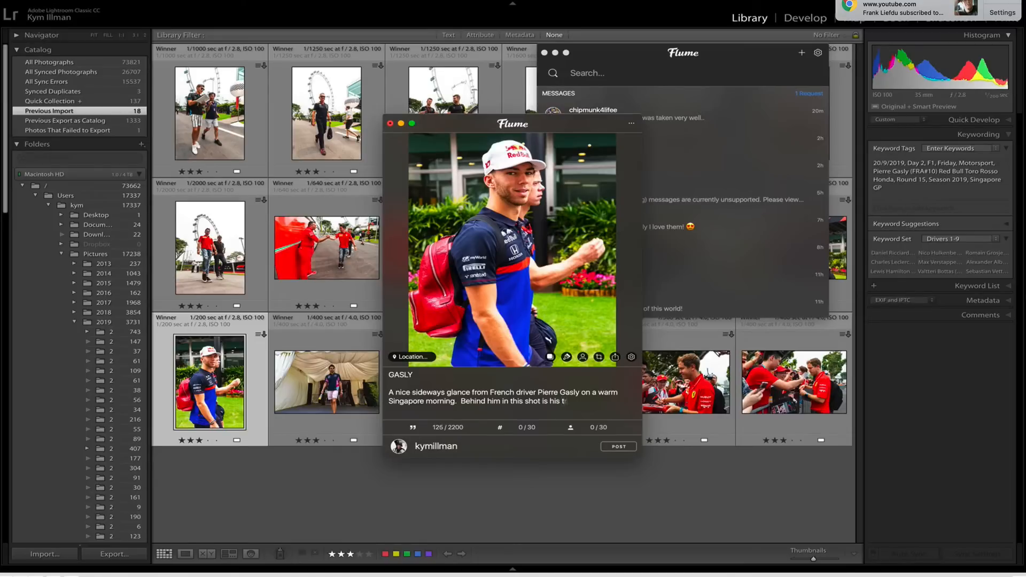
Continue the caption with "Behind him in this shot is his trainer" and the trainer's full name, ending with blank lines.
key("alt+shift+Left")
key("Return")
key("Return")
key("Return")
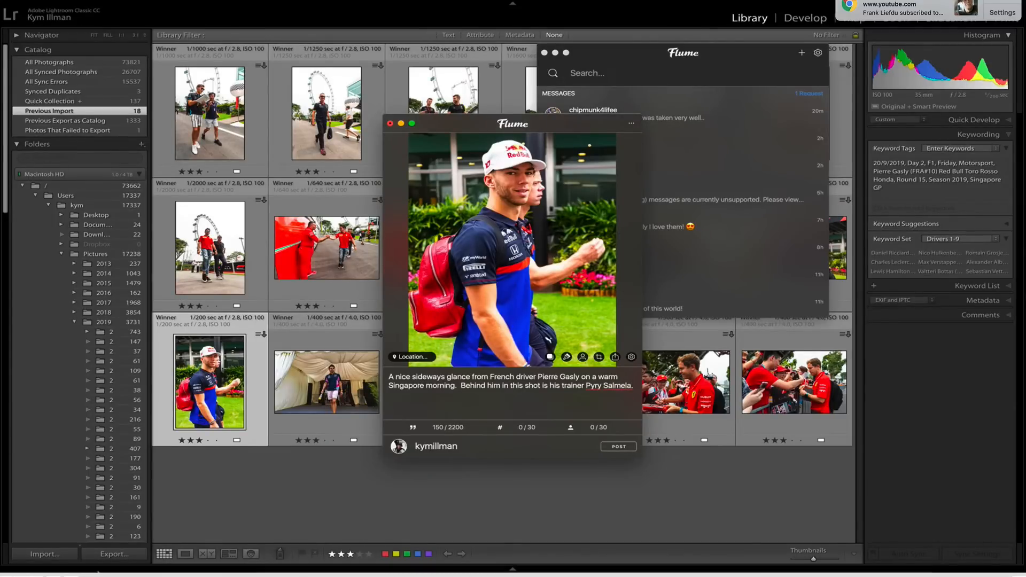
Copy the dinner promotion and hashtag block from F1 Hashtags.rtf to the end of the Flume caption and add #pierrgasly.
left_click(223, 550)
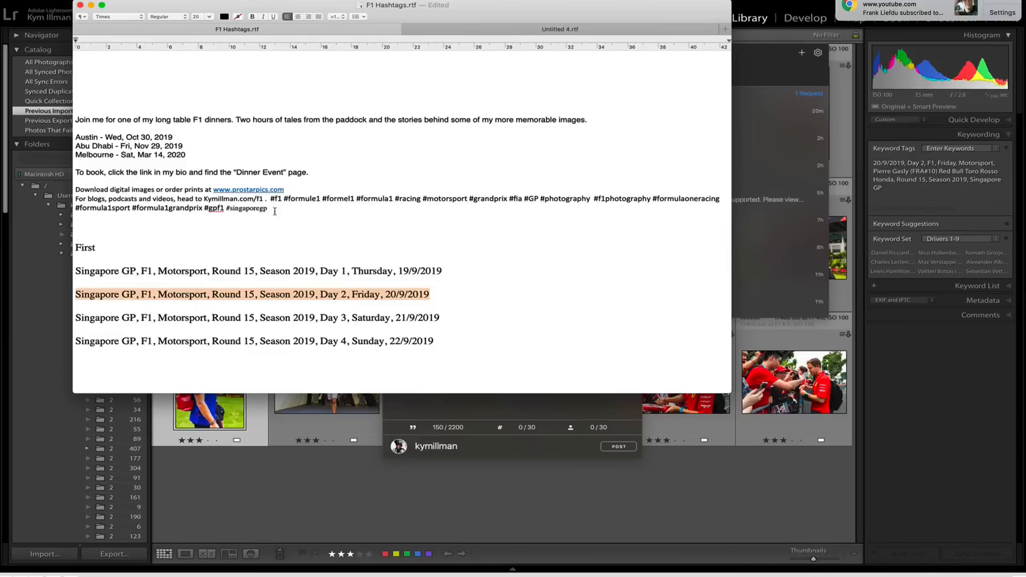
left_click_drag(274, 211, 59, 118)
key("cmd+c")
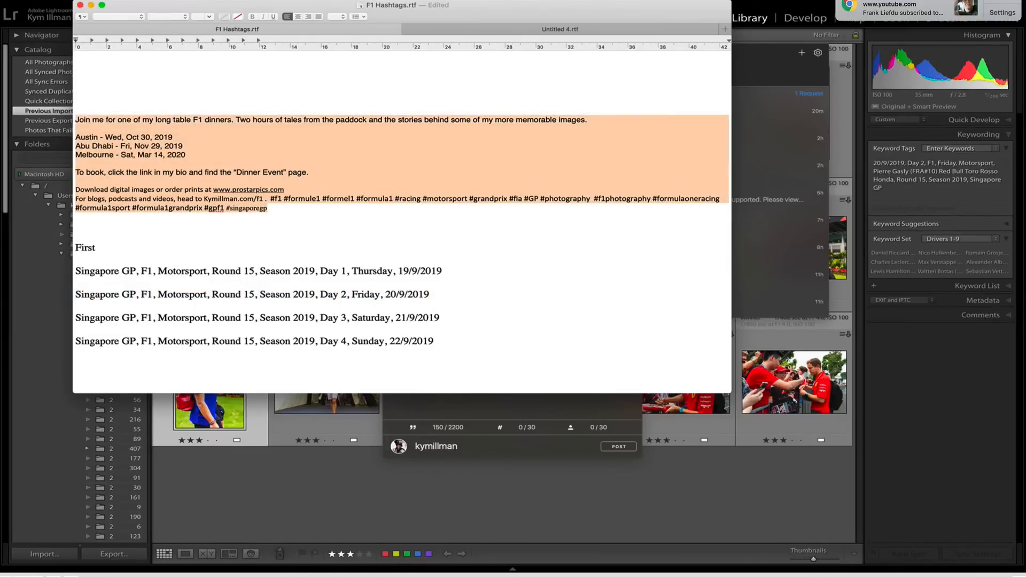
left_click(554, 409)
key("cmd+v")
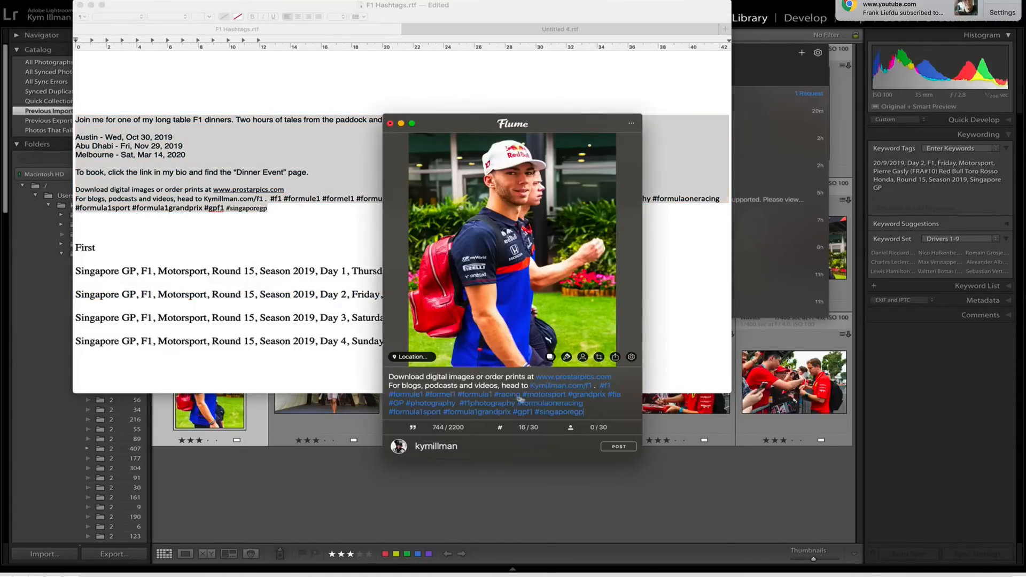
type("#")
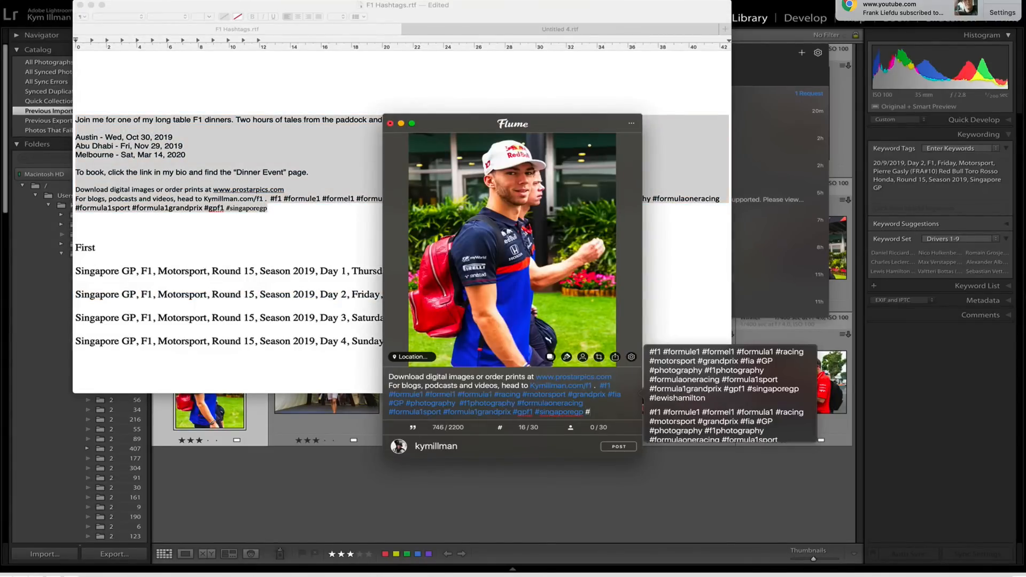
type("pierregasly")
Tag the driver in the photo with the pierregasly account, found by searching for pierre.
left_click(583, 356)
left_click(502, 287)
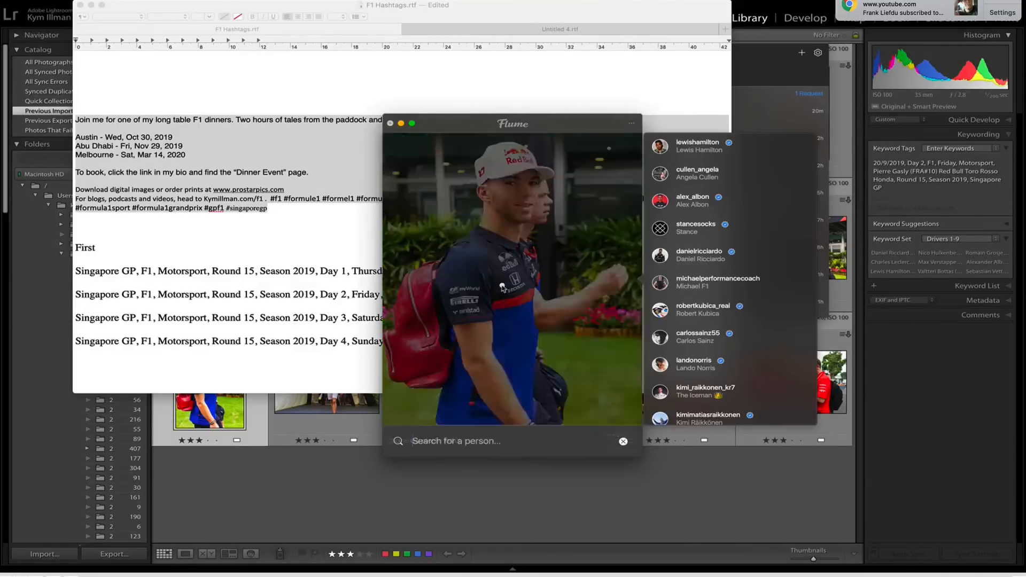
type("pierre")
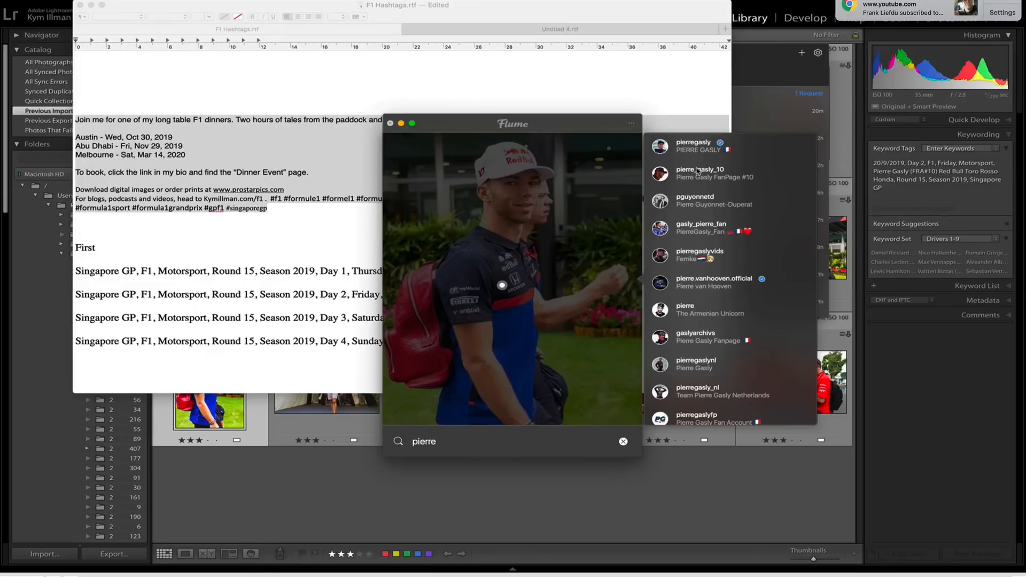
left_click(696, 145)
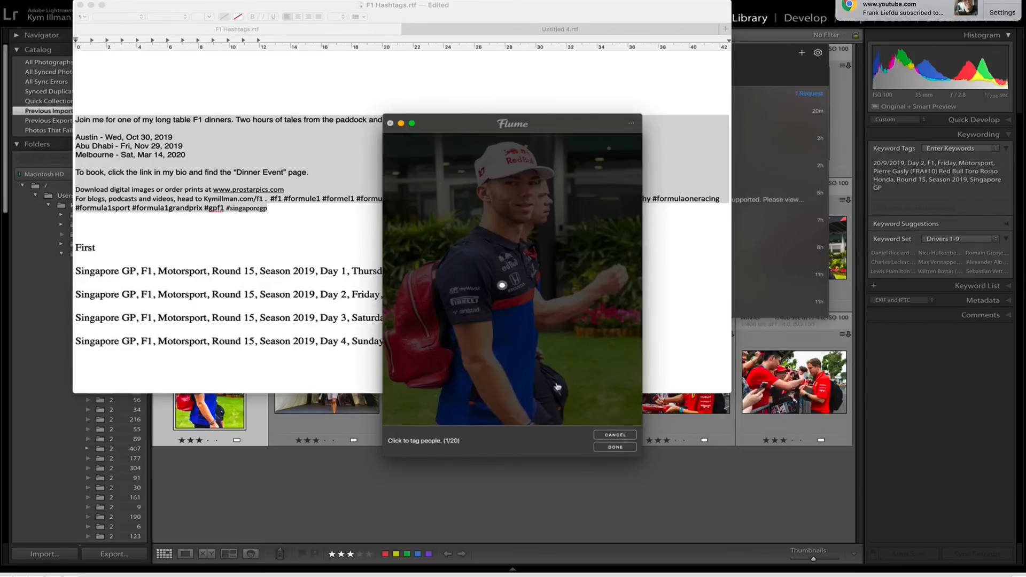
left_click(575, 394)
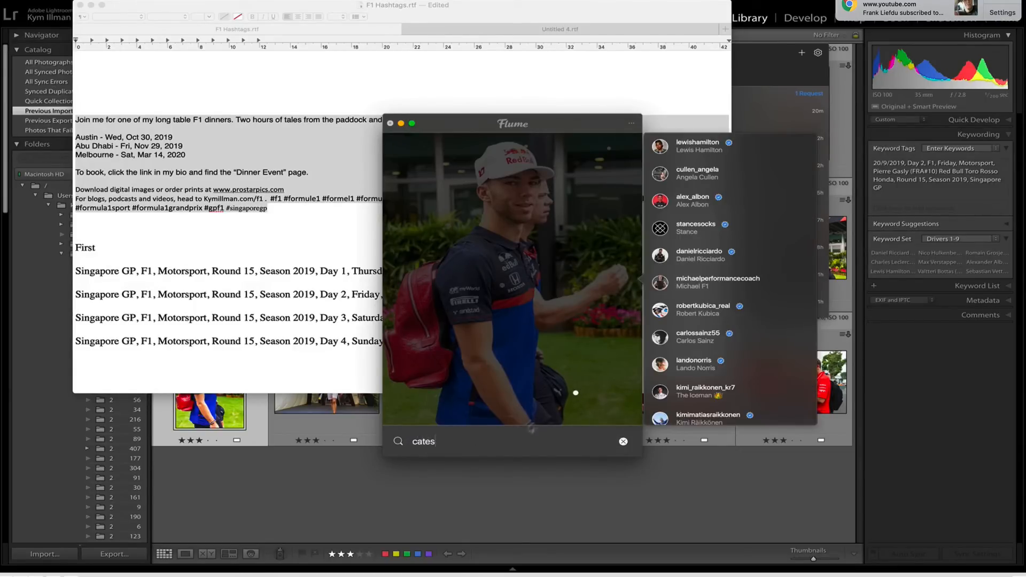
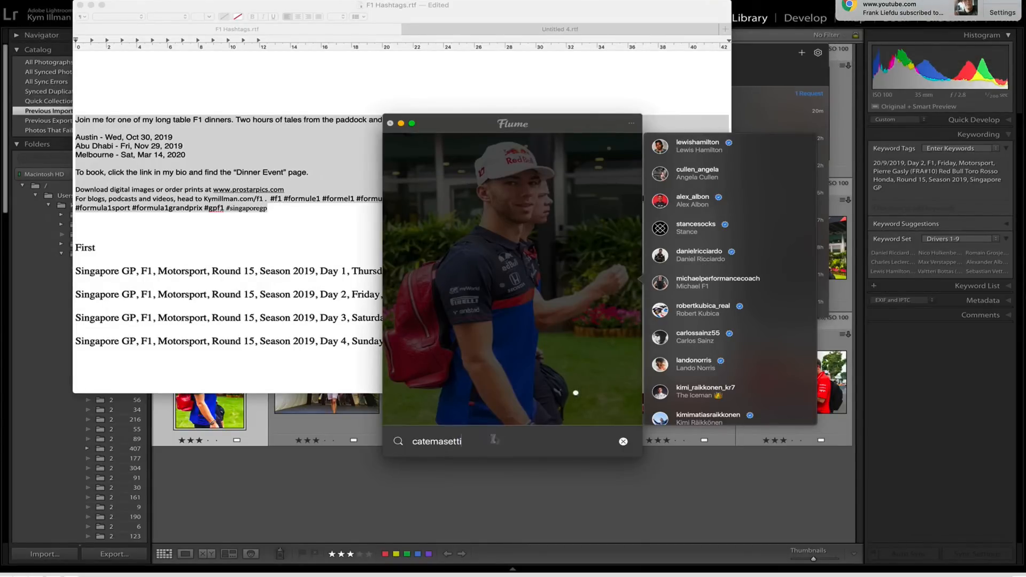
left_click(623, 441)
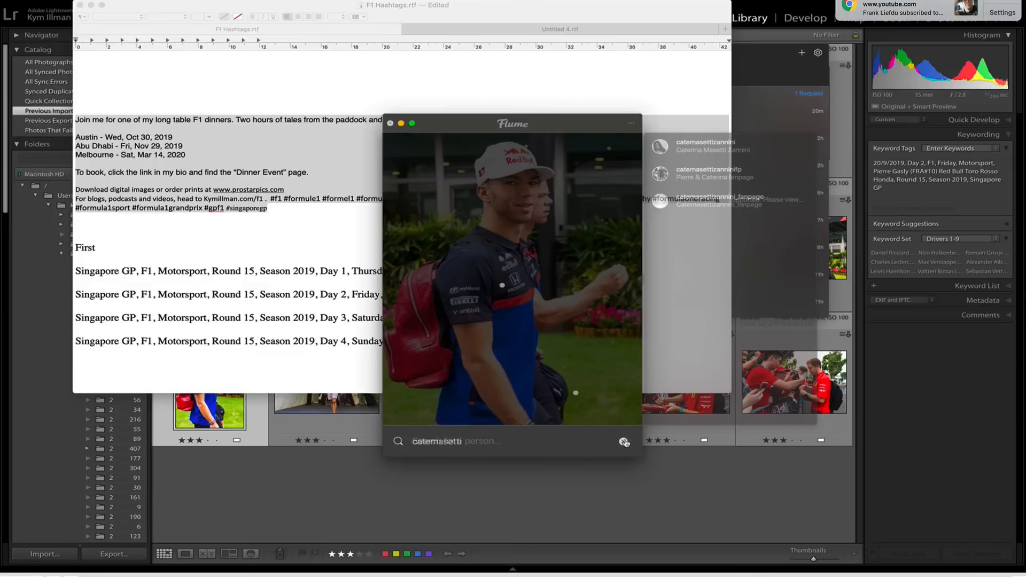
Save the photo's people tag and review the caption from the GASLY heading to the hashtags.
left_click(605, 447)
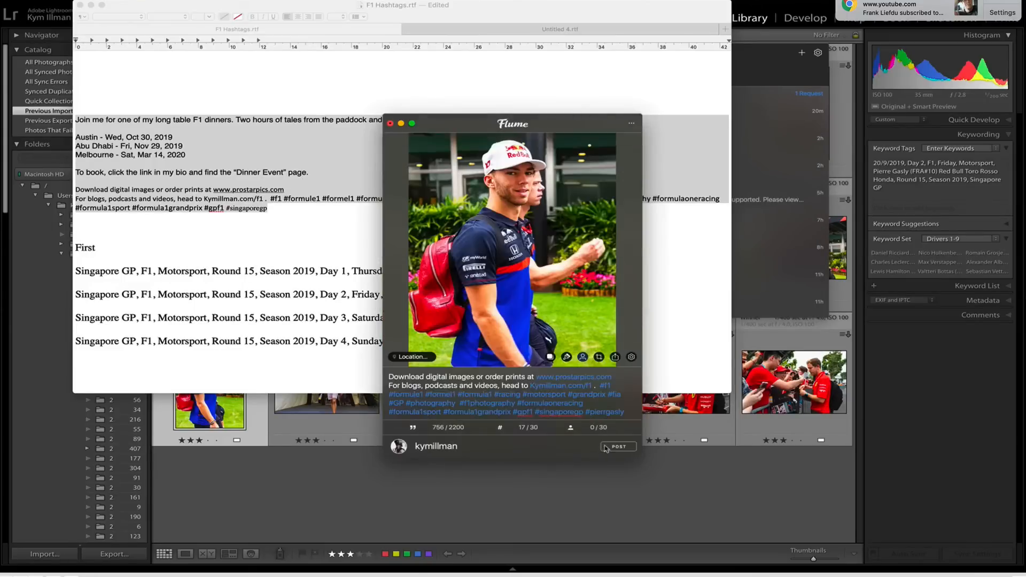
scroll(615, 401, "down", 1)
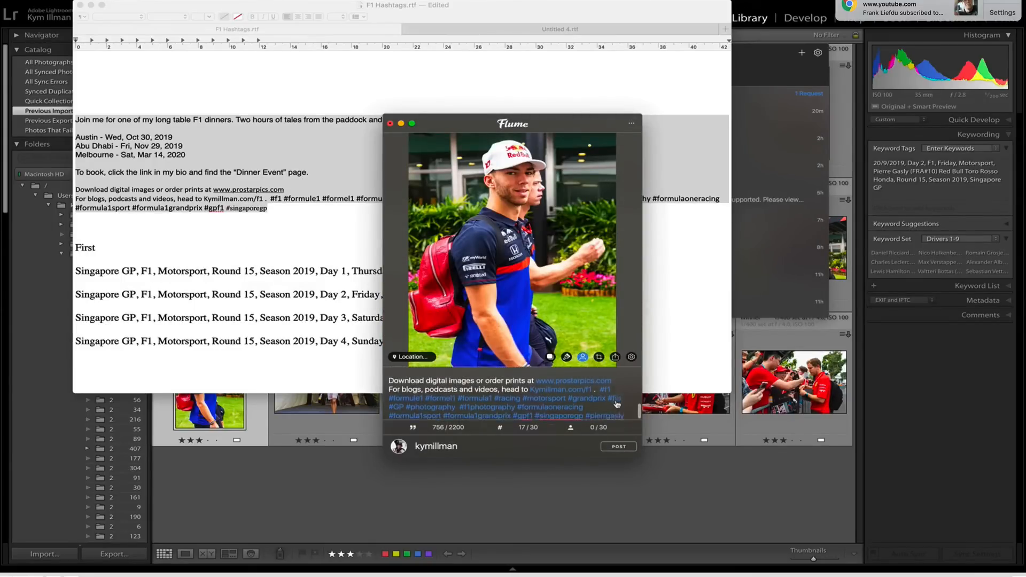
scroll(615, 401, "up", 5)
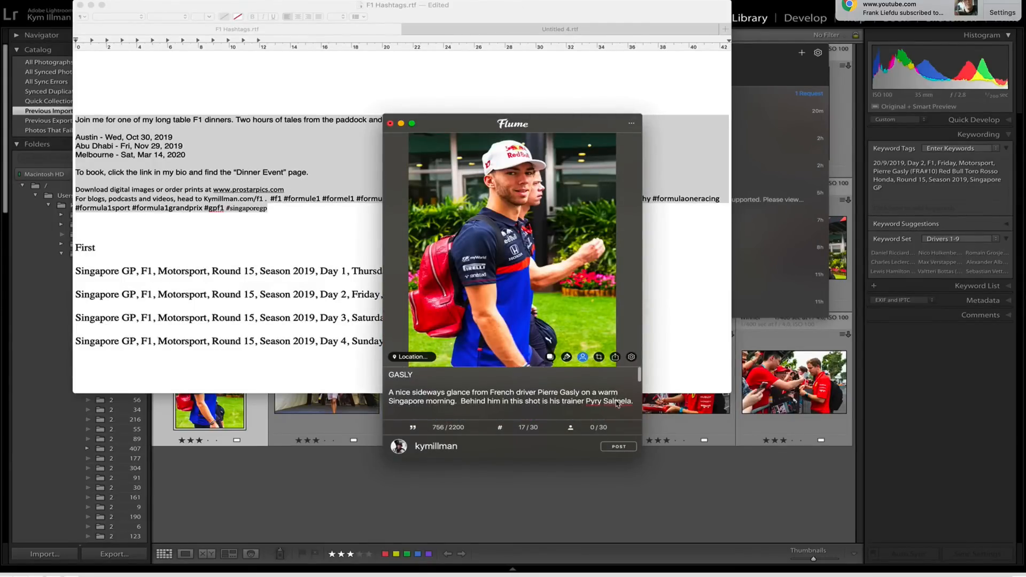
scroll(524, 398, "down", 2)
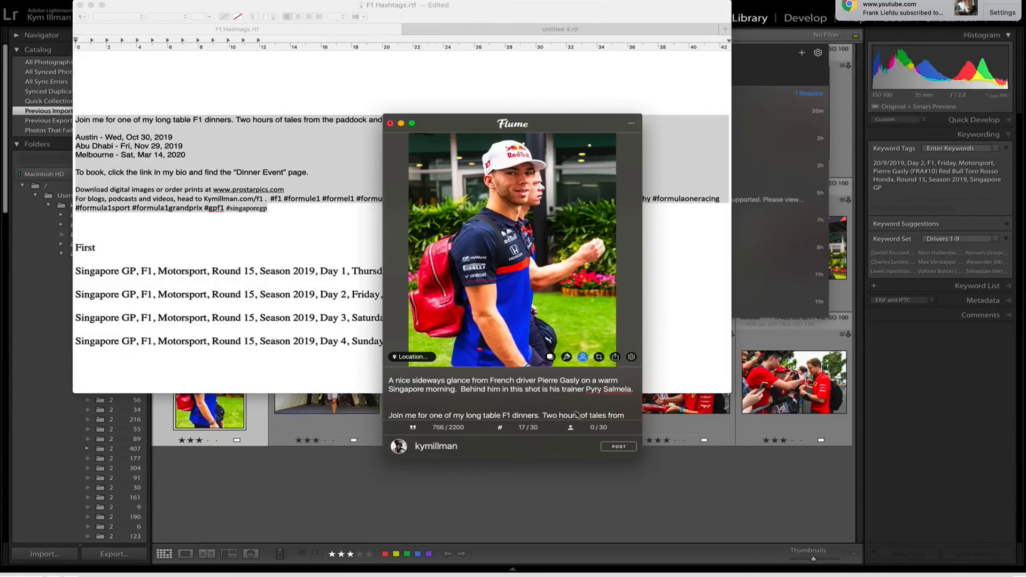
Replace the trainer's name in the caption with a mention of the trainer's coach account and publish the post.
left_click_drag(586, 390, 632, 390)
type("@coach")
left_click(692, 362)
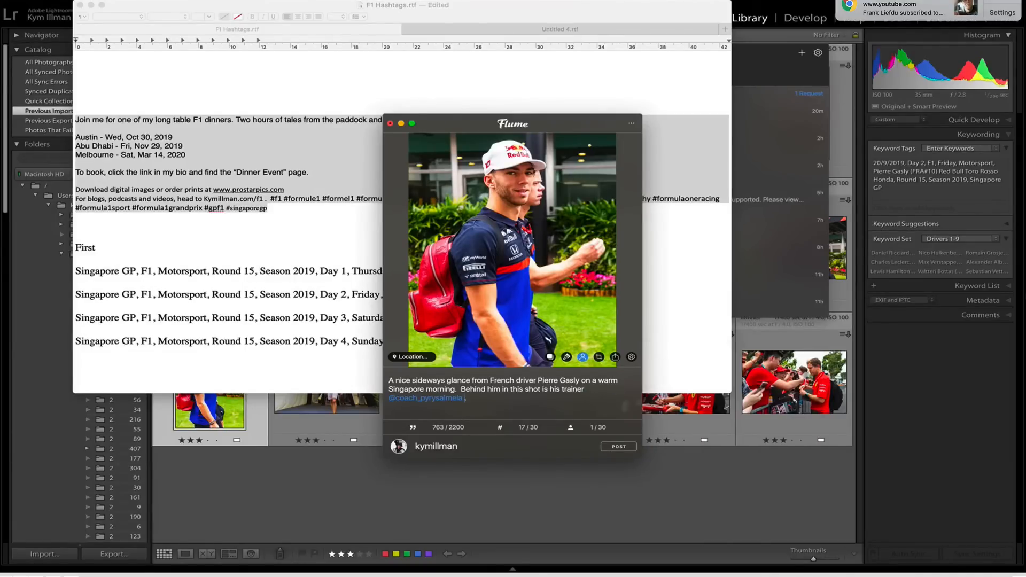
left_click(618, 446)
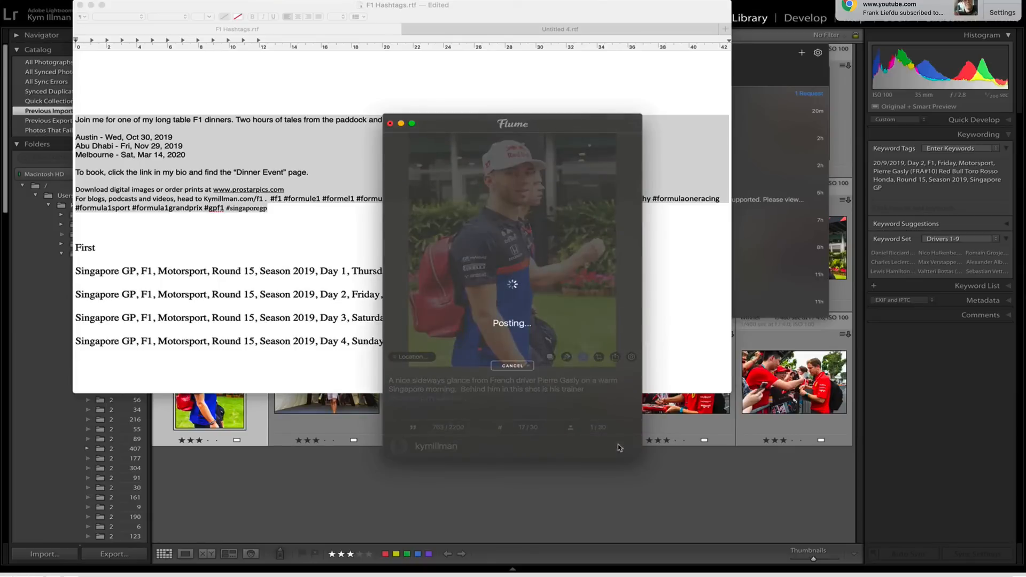